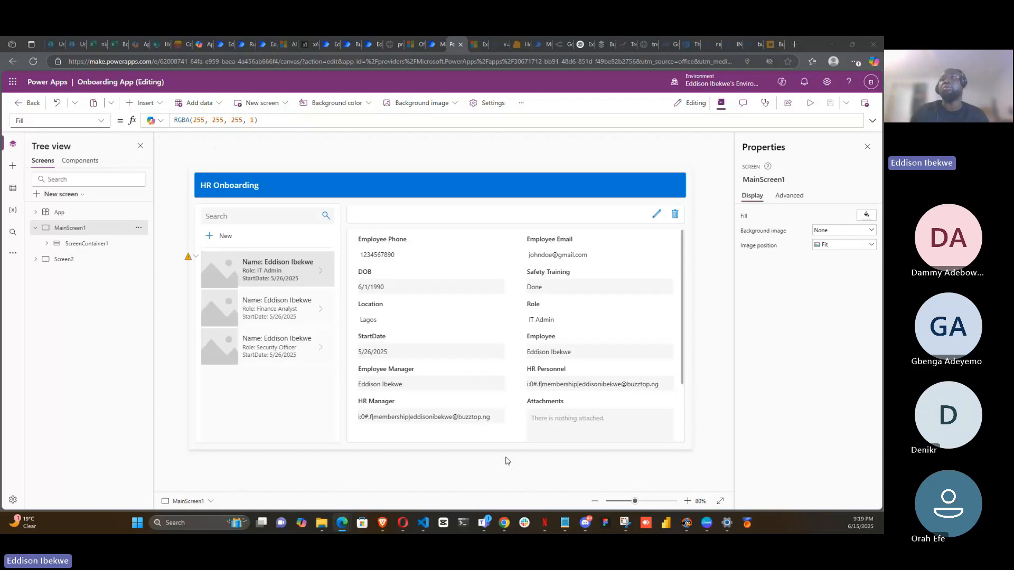
- Examine the HR Manager and HR Personnel cards on the form and scroll the tree view to their entries
left_click(442, 420)
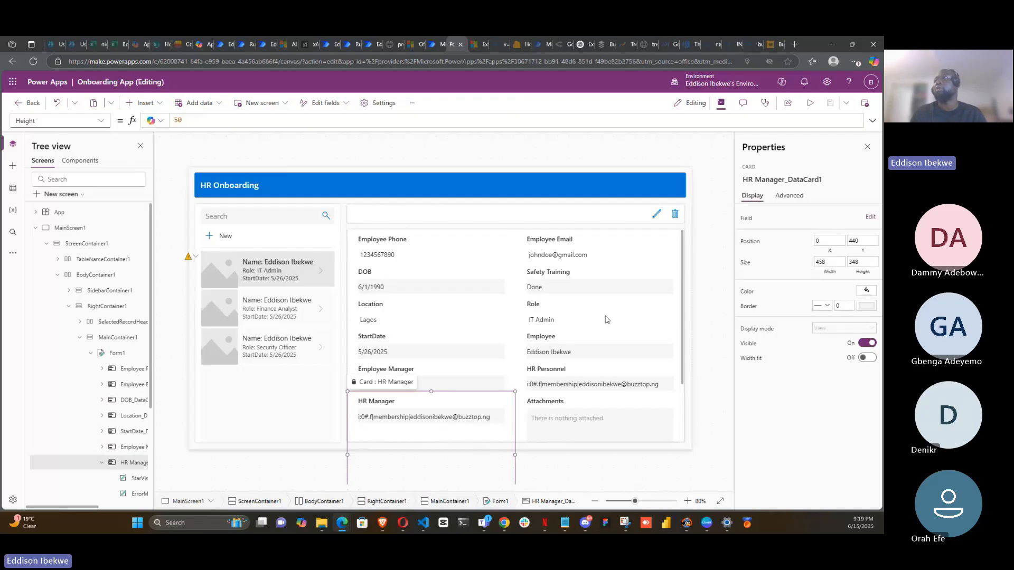
scroll(557, 346, "down", 2)
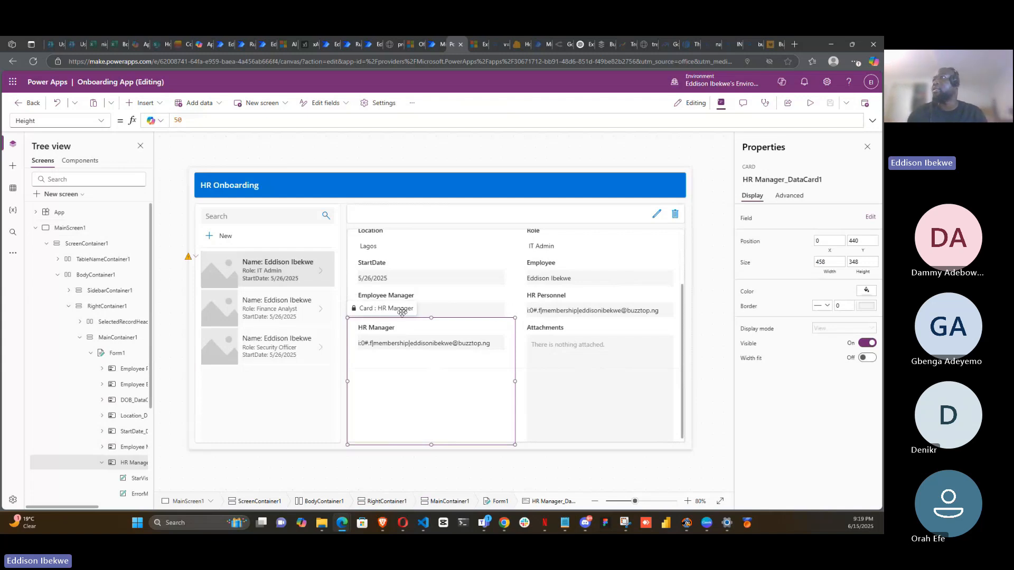
left_click(586, 313)
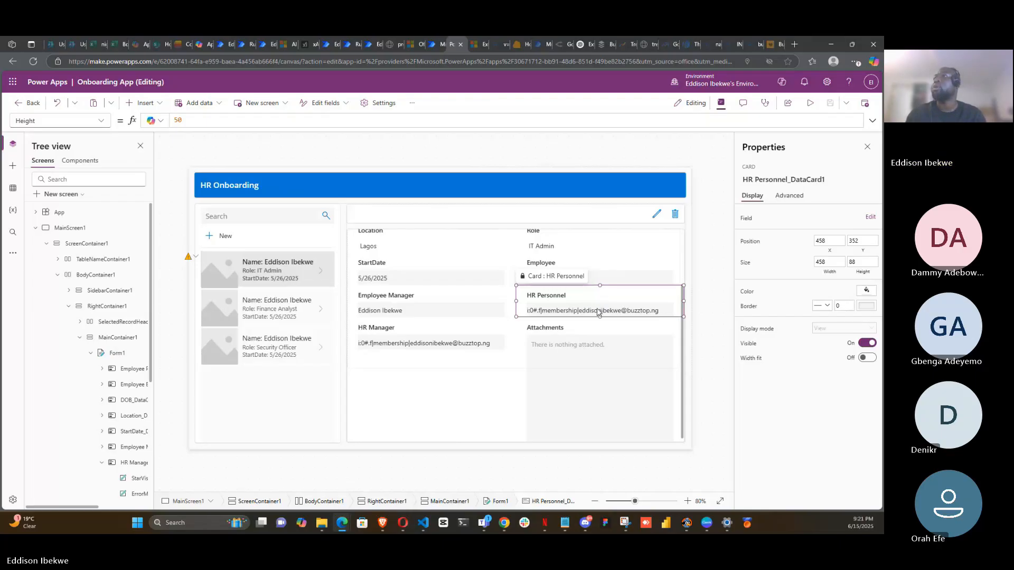
left_click(597, 309)
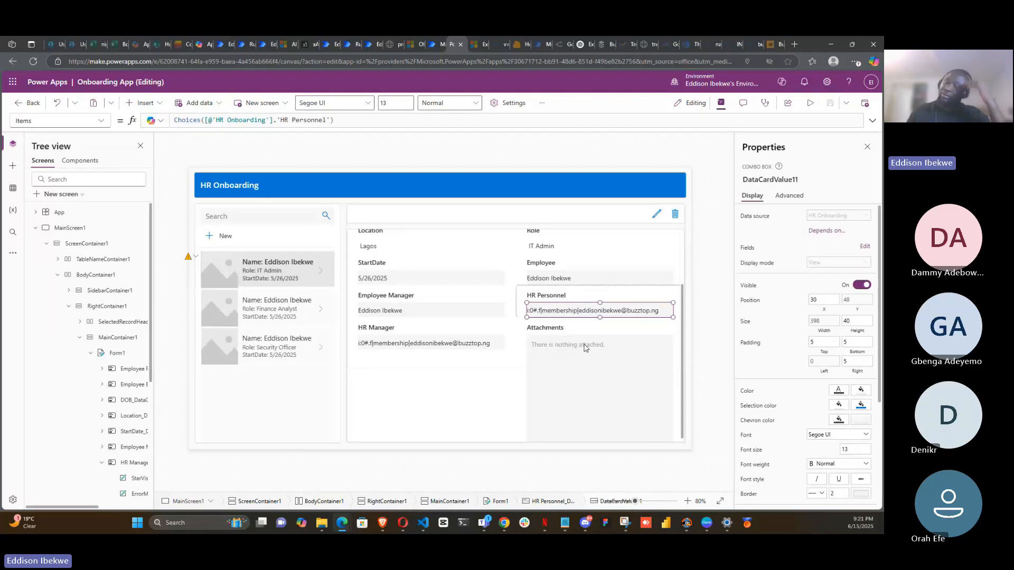
left_click(605, 297)
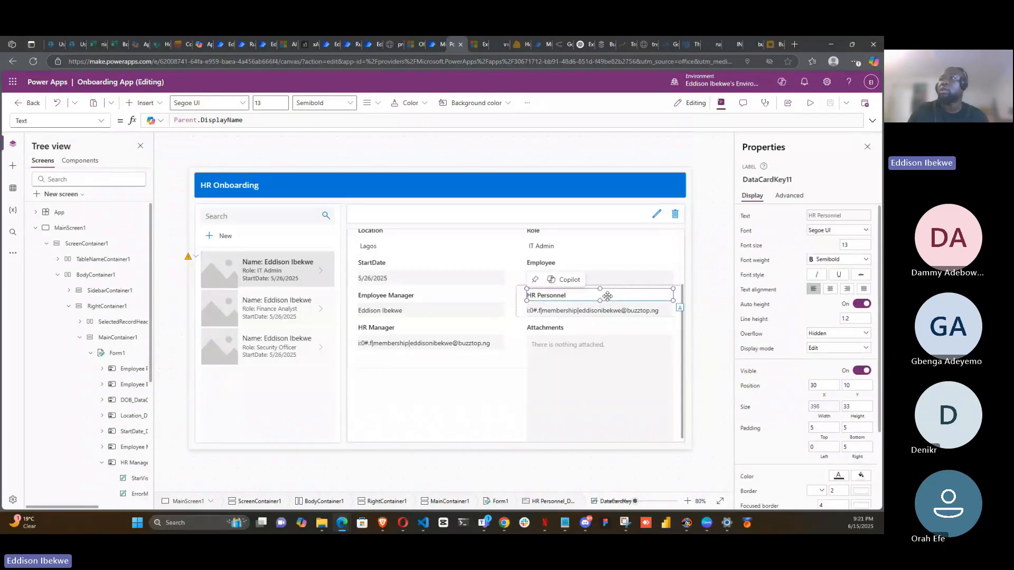
left_click(521, 307)
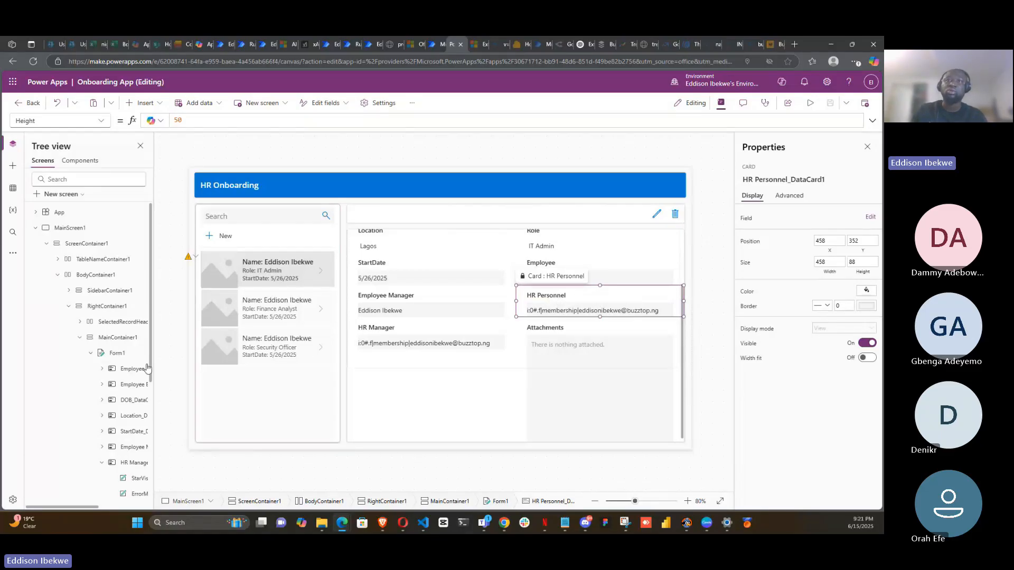
scroll(127, 354, "down", 1)
scroll(127, 354, "down", 5)
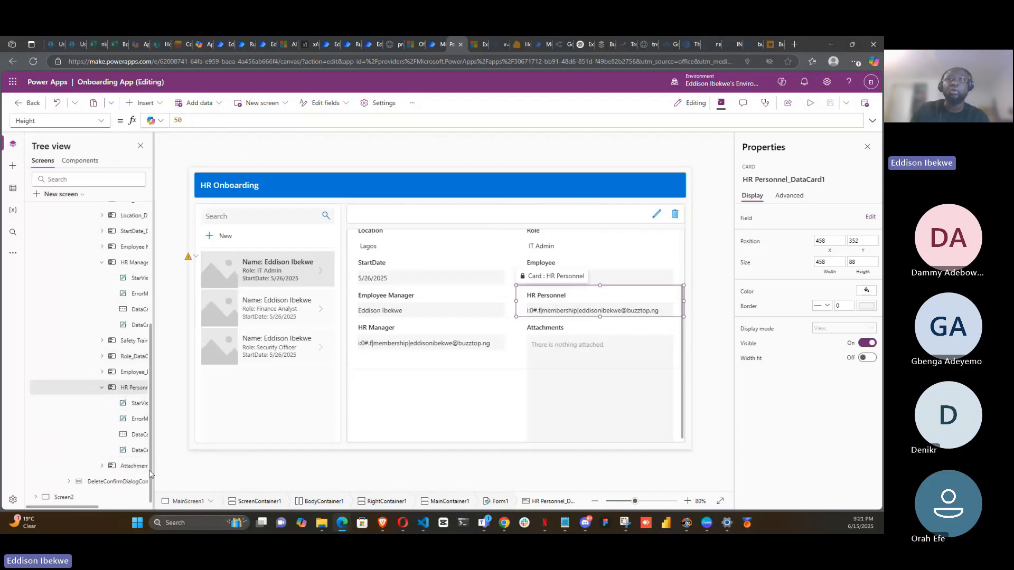
left_click_drag(84, 508, 123, 507)
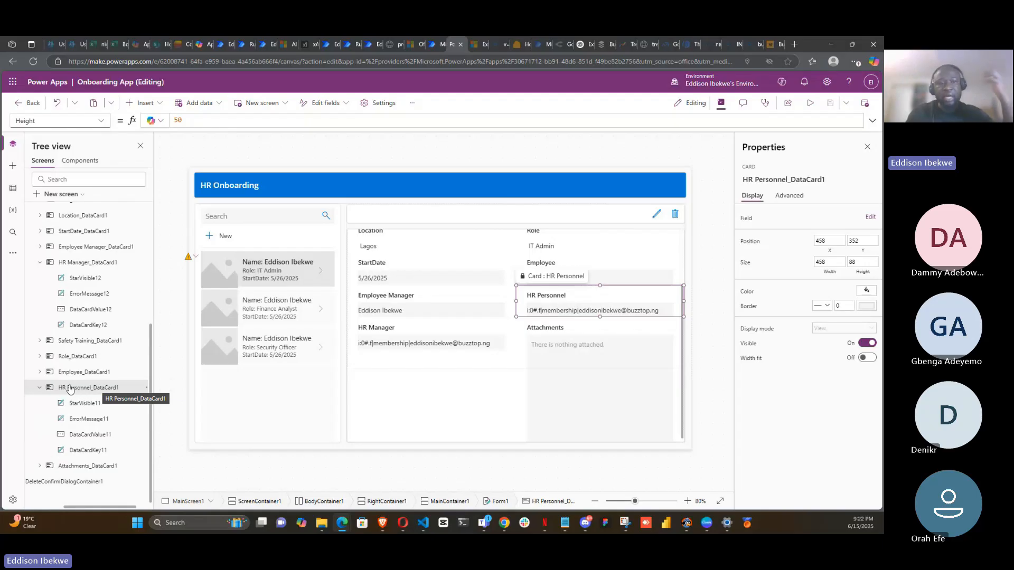
- Inspect the child controls of the HR Personnel card in the tree view, including the label's Text formula
left_click(41, 388)
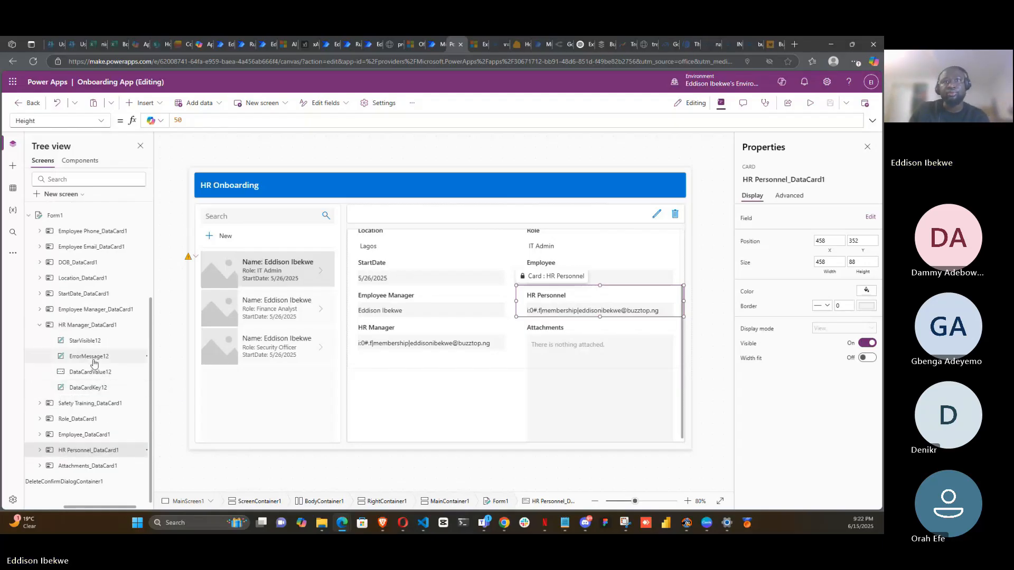
left_click(39, 450)
scroll(98, 412, "down", 1)
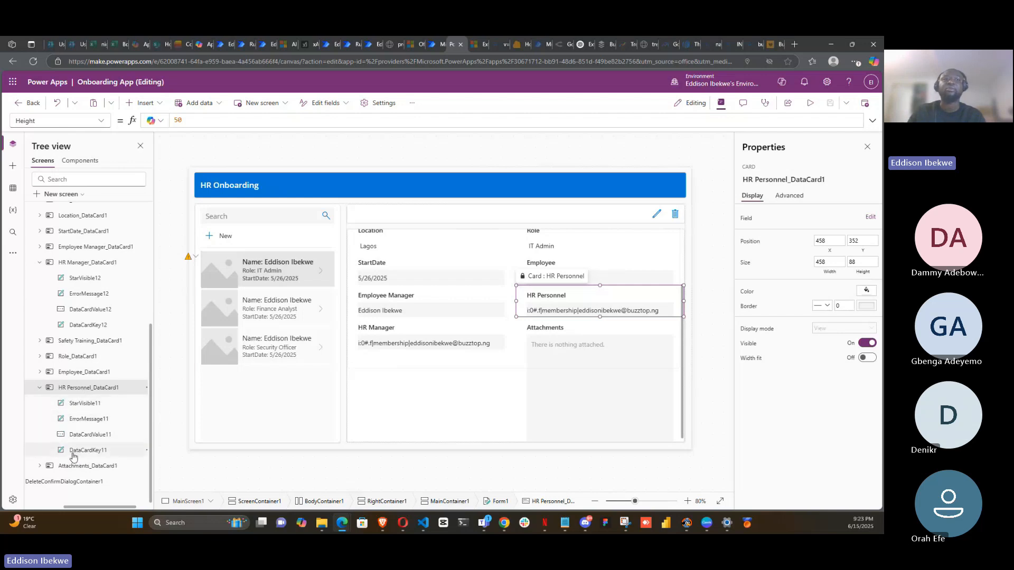
left_click(99, 406)
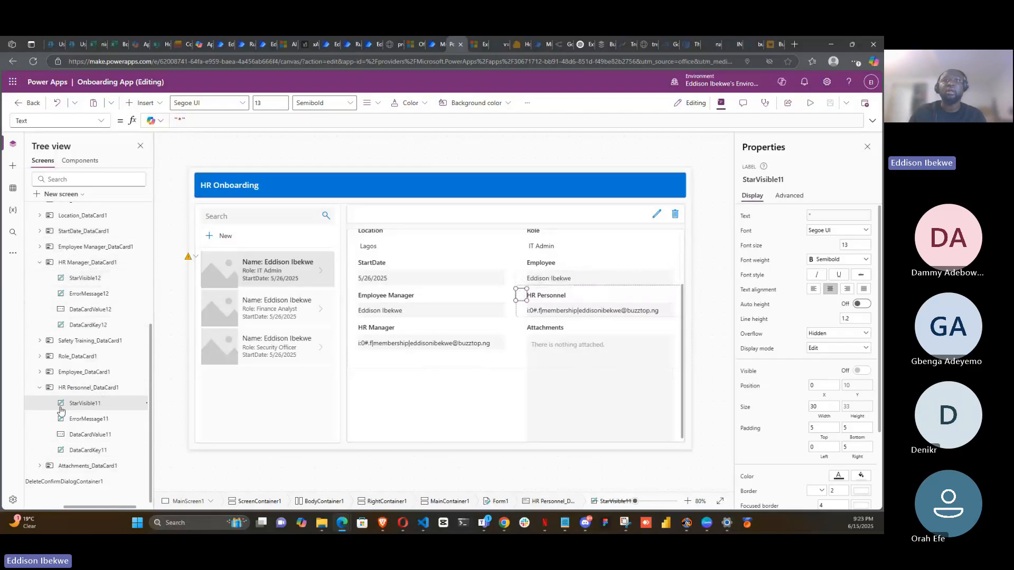
left_click(87, 423)
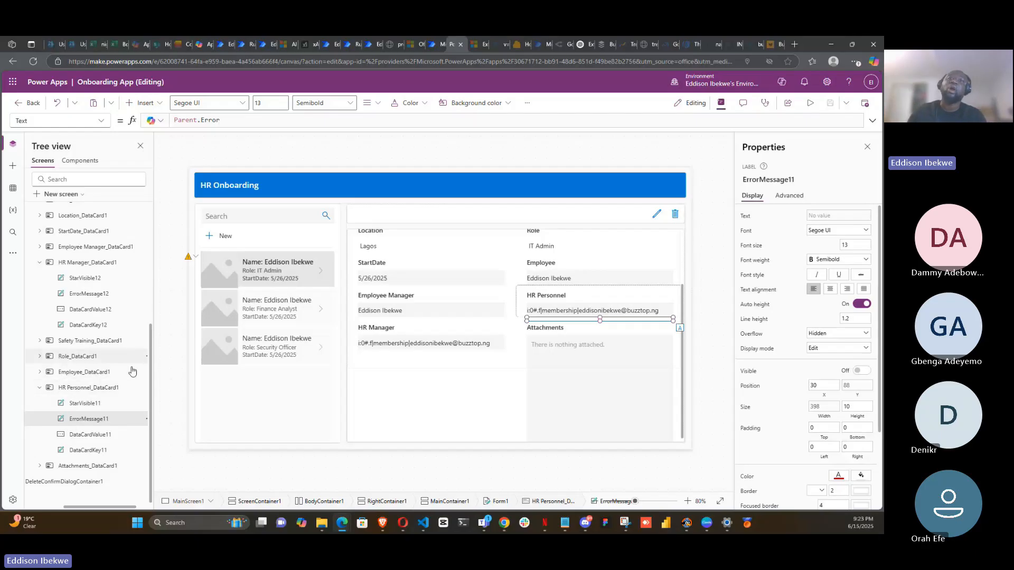
left_click(91, 434)
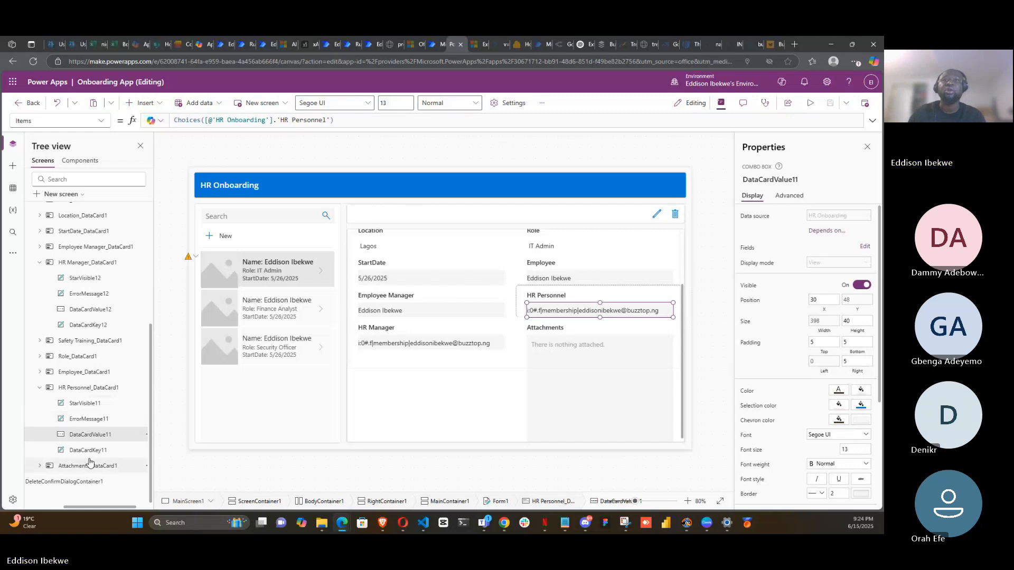
left_click(91, 451)
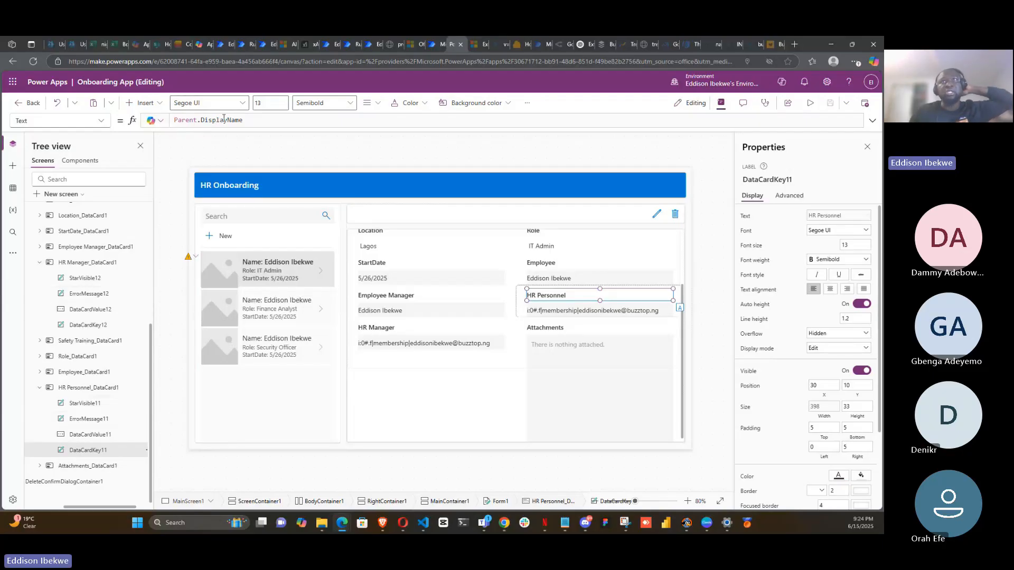
double_click(273, 122)
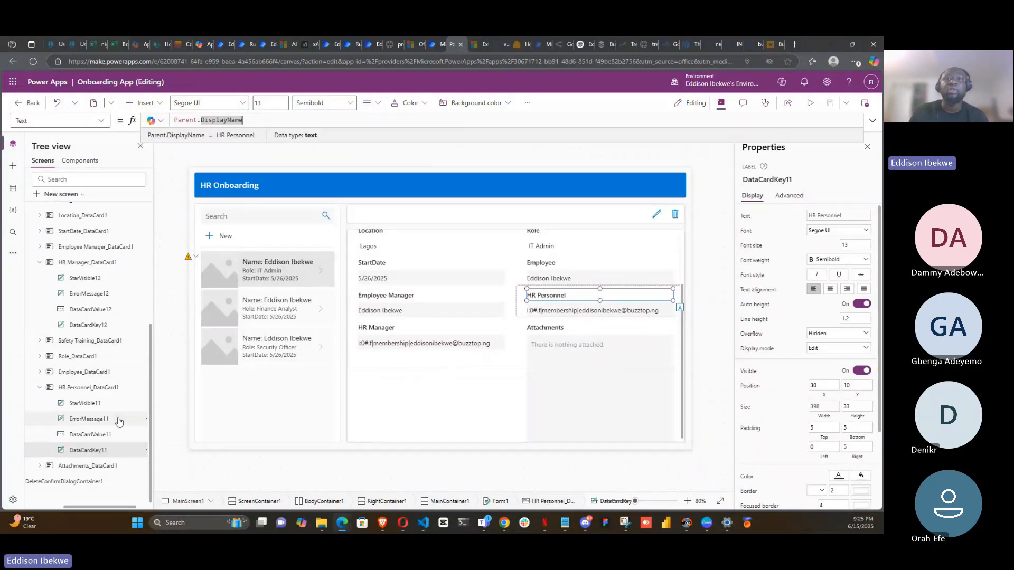
left_click(101, 436)
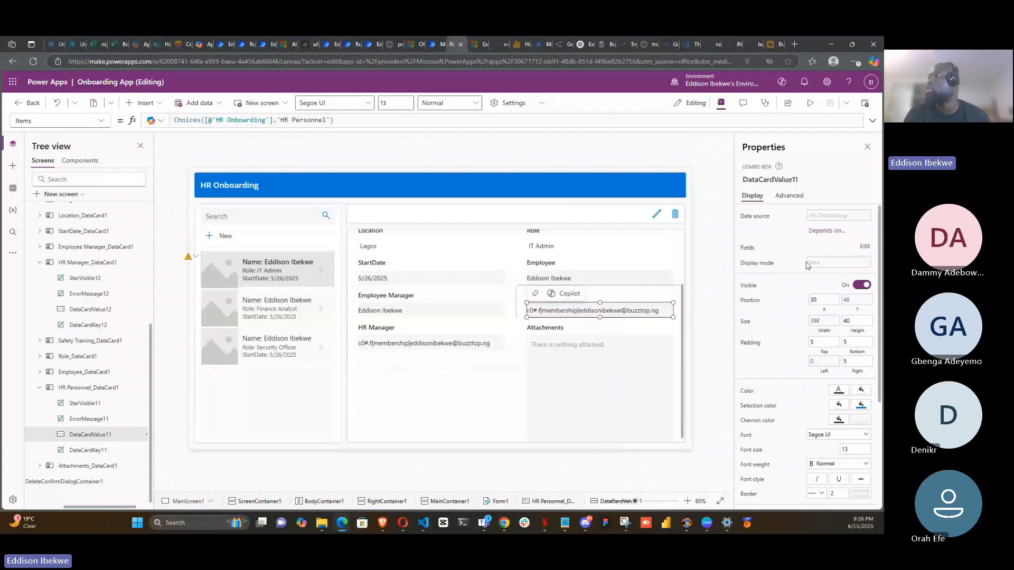
- Configure the HR Personnel combo box fields with DisplayName as search field and primary text, using the Person layout
left_click(865, 246)
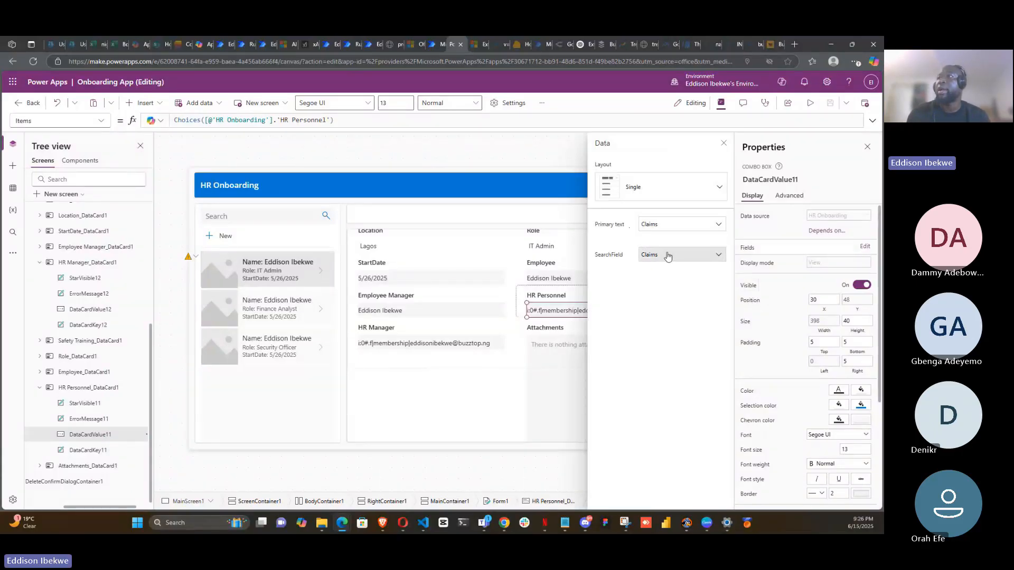
left_click(720, 259)
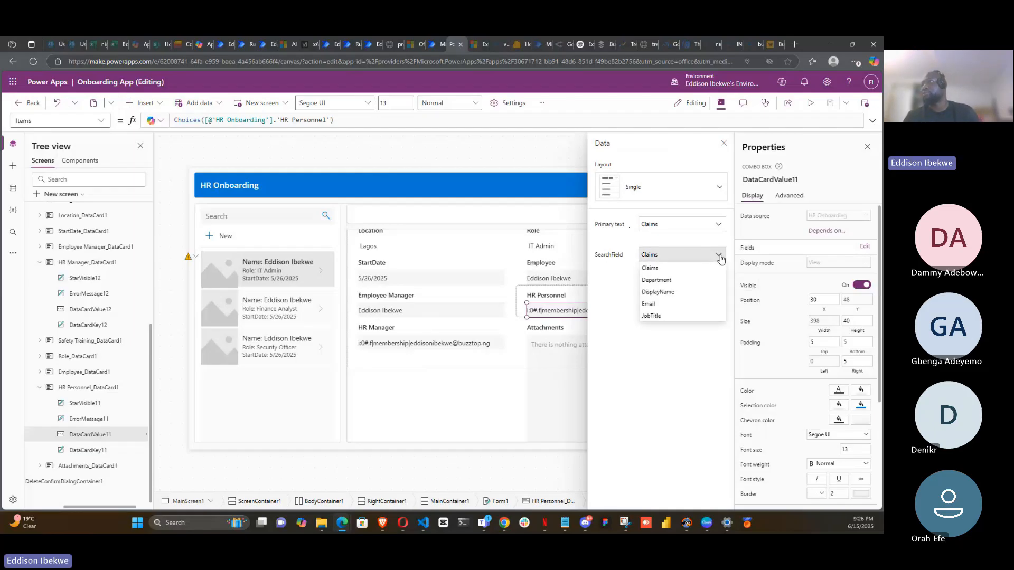
left_click(656, 280)
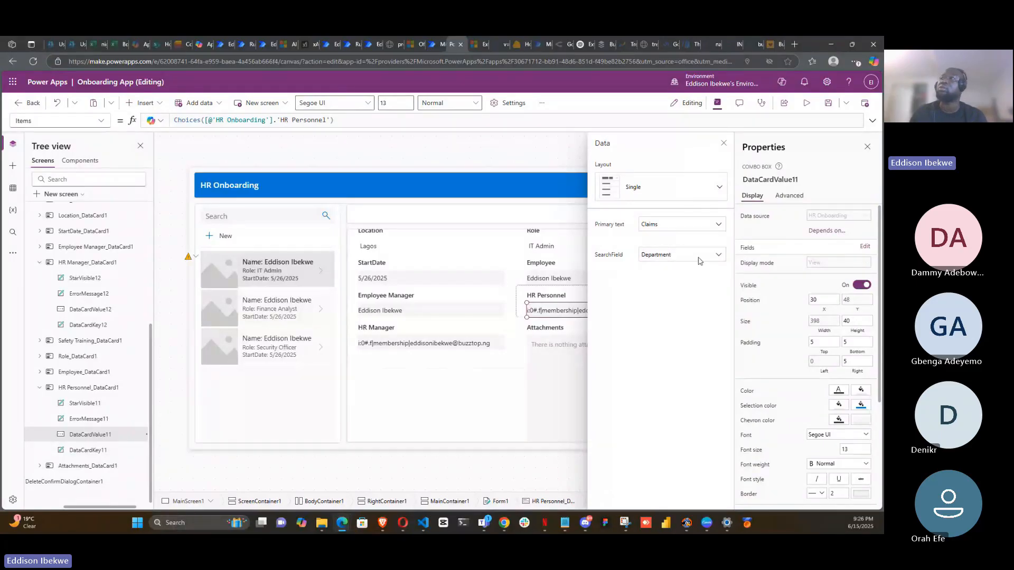
left_click(719, 257)
left_click(668, 290)
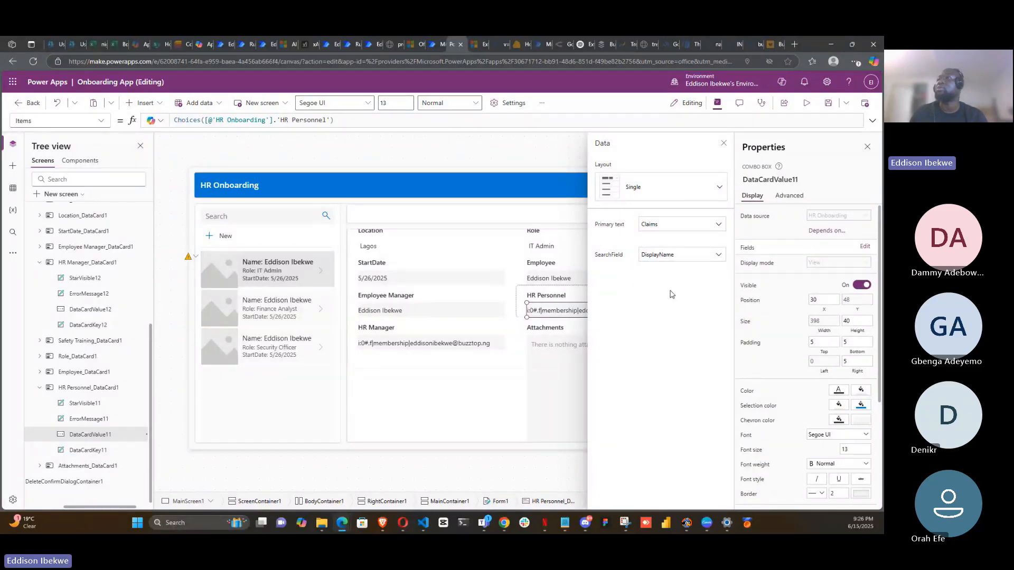
left_click(702, 227)
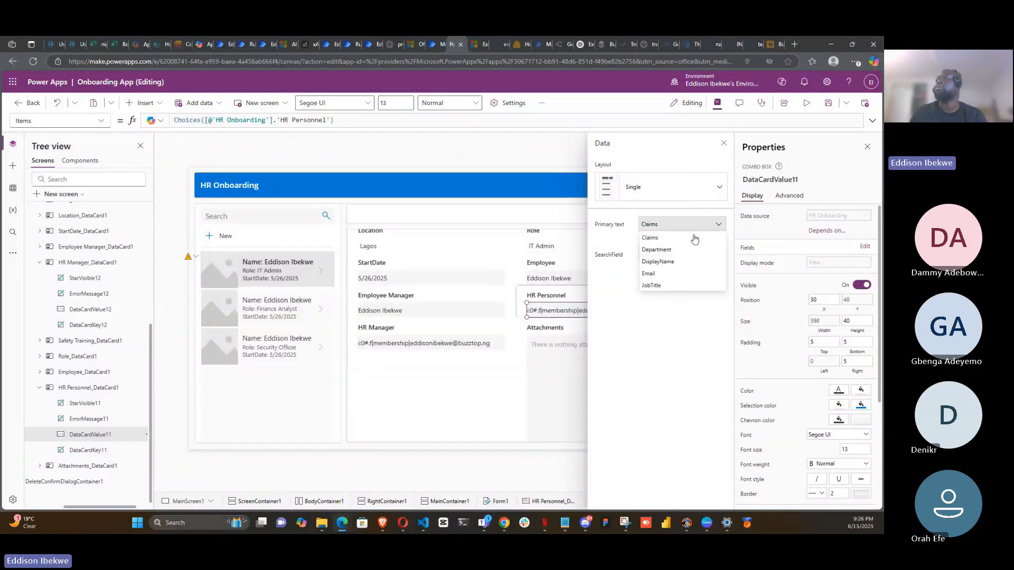
left_click(673, 263)
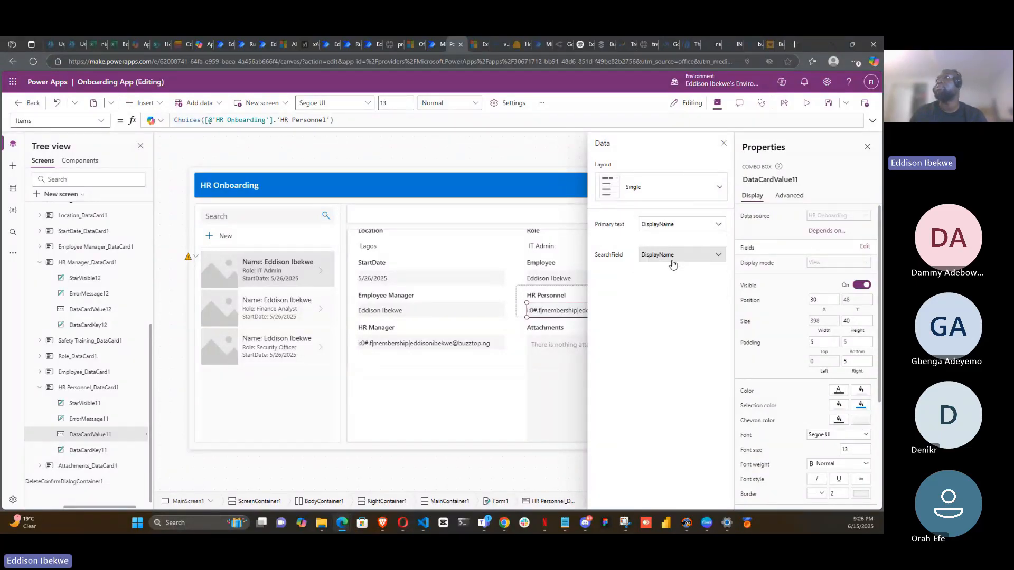
left_click(717, 188)
left_click(694, 230)
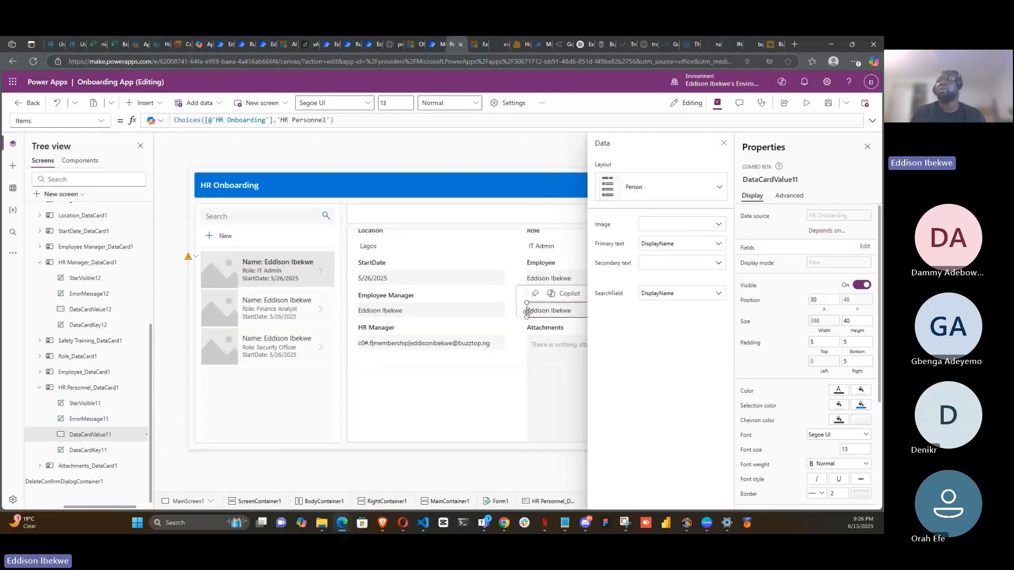
- Edit the HR Manager combo box fields, setting primary text to DisplayName and the search field to Email
left_click(493, 363)
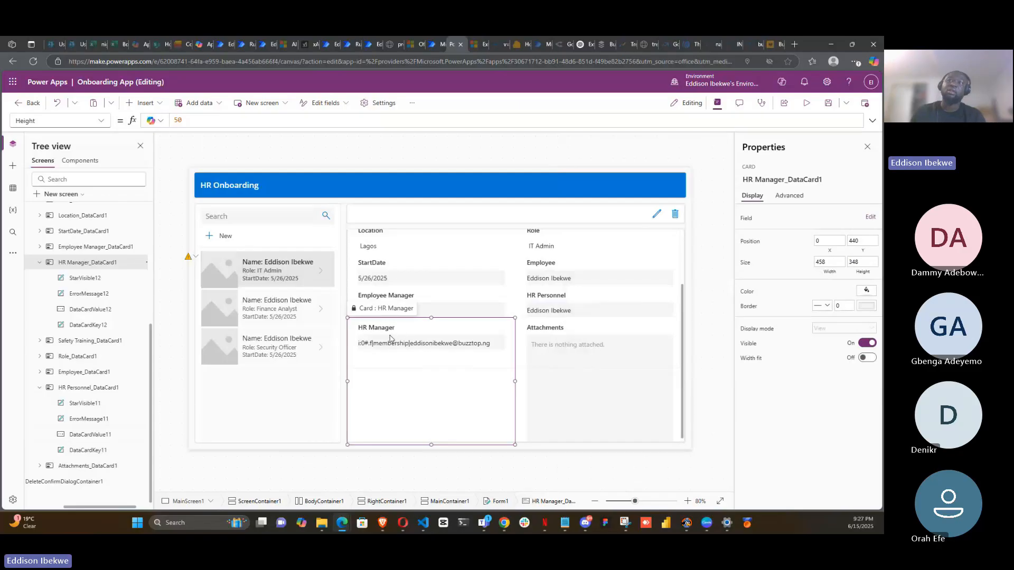
left_click(430, 329)
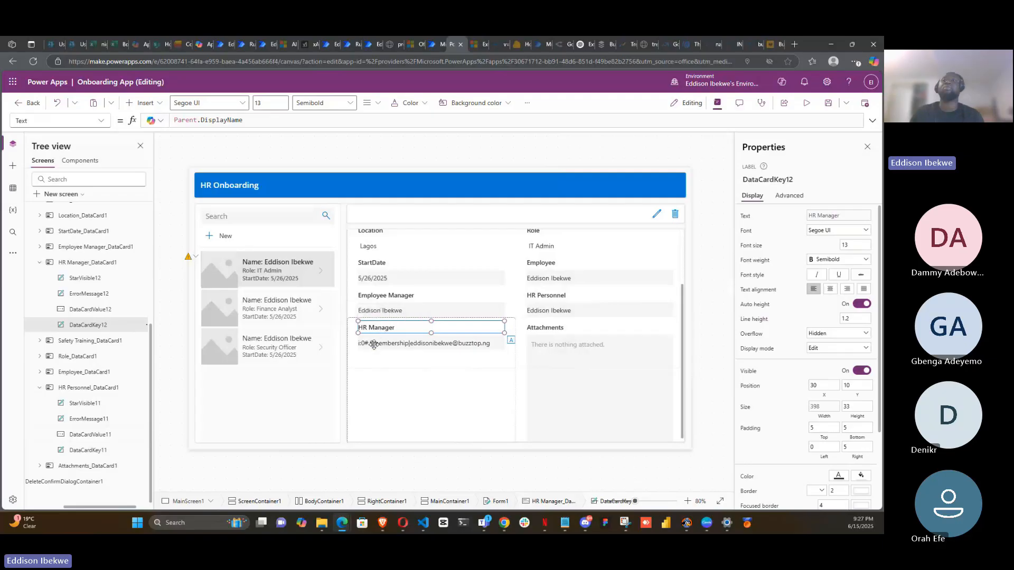
left_click(377, 348)
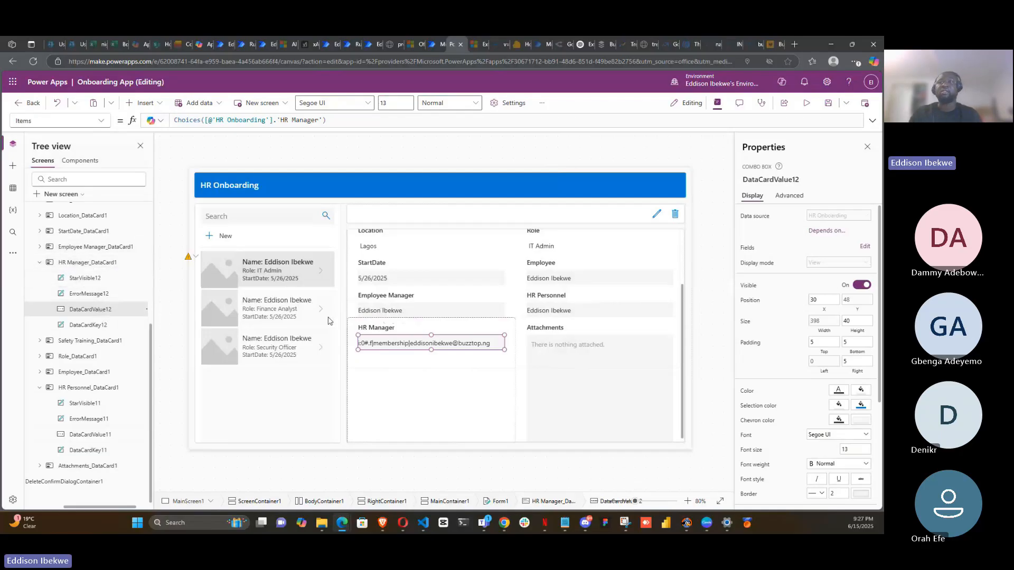
left_click(355, 326)
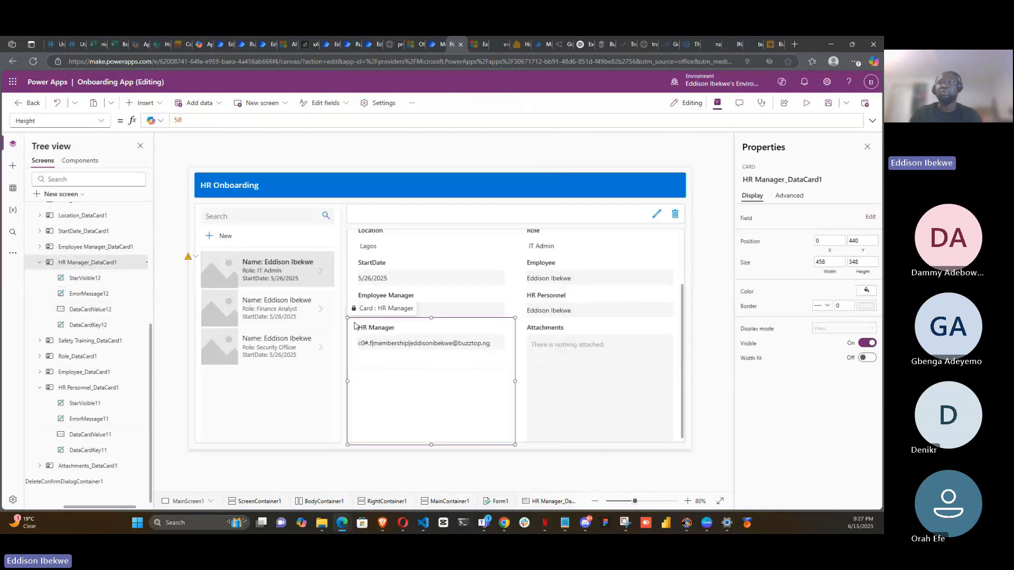
left_click(376, 330)
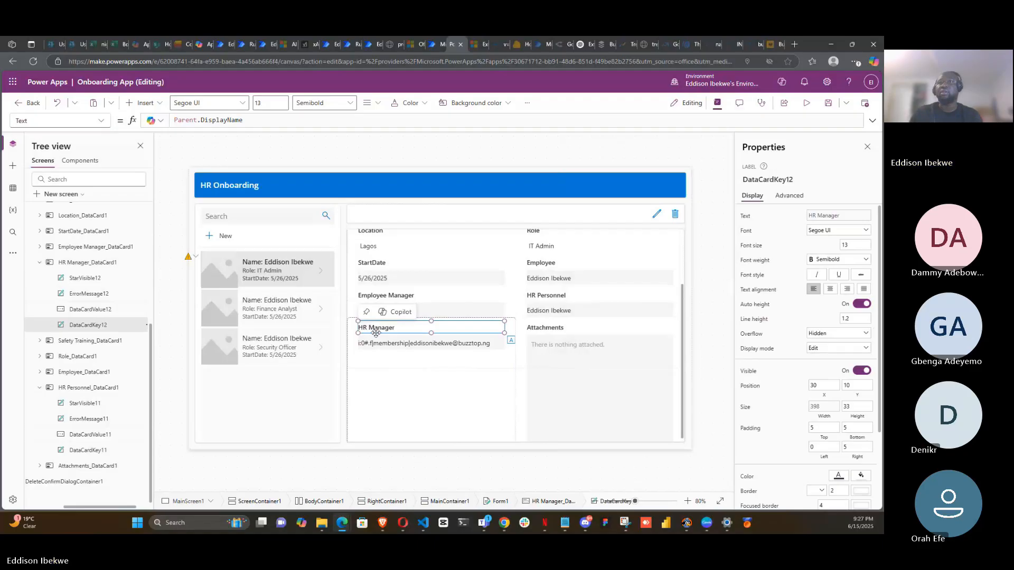
left_click(389, 346)
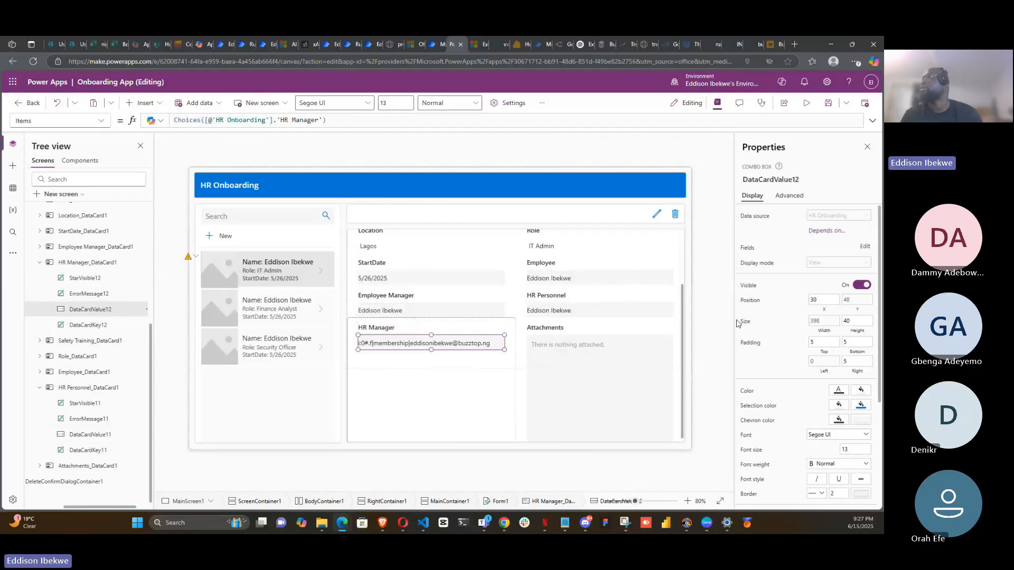
left_click(865, 247)
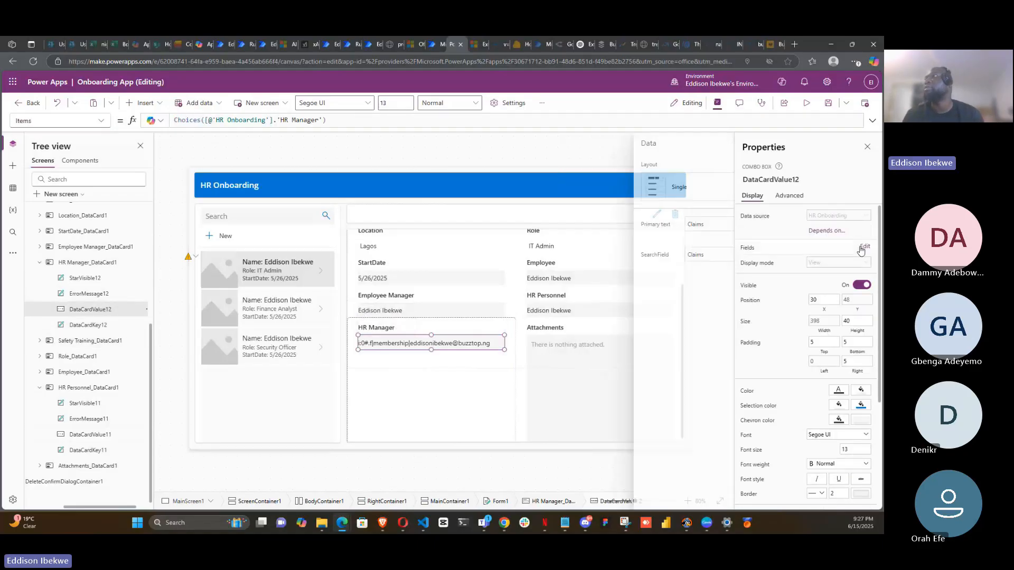
left_click(682, 225)
left_click(657, 263)
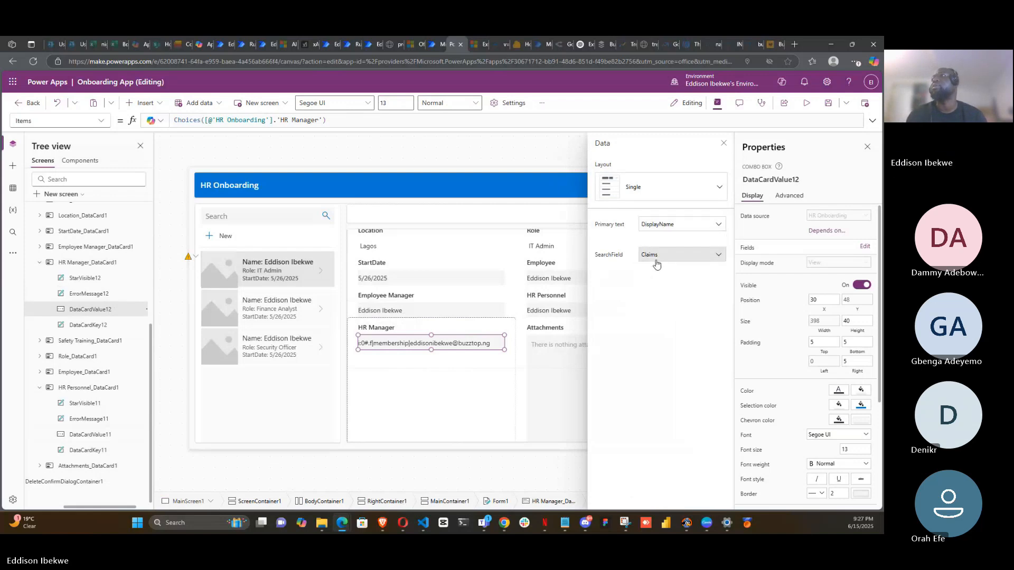
left_click(713, 255)
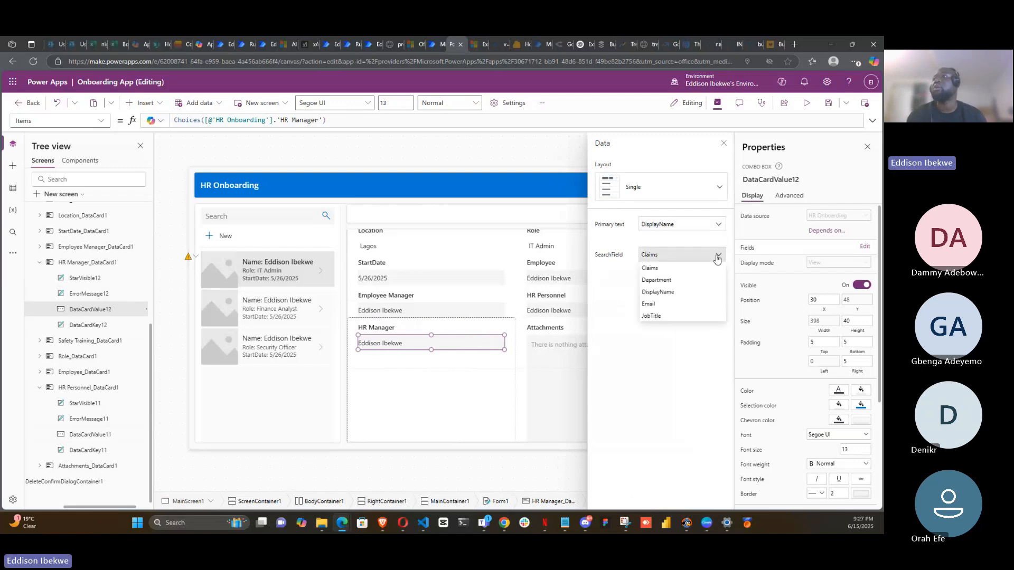
left_click(676, 305)
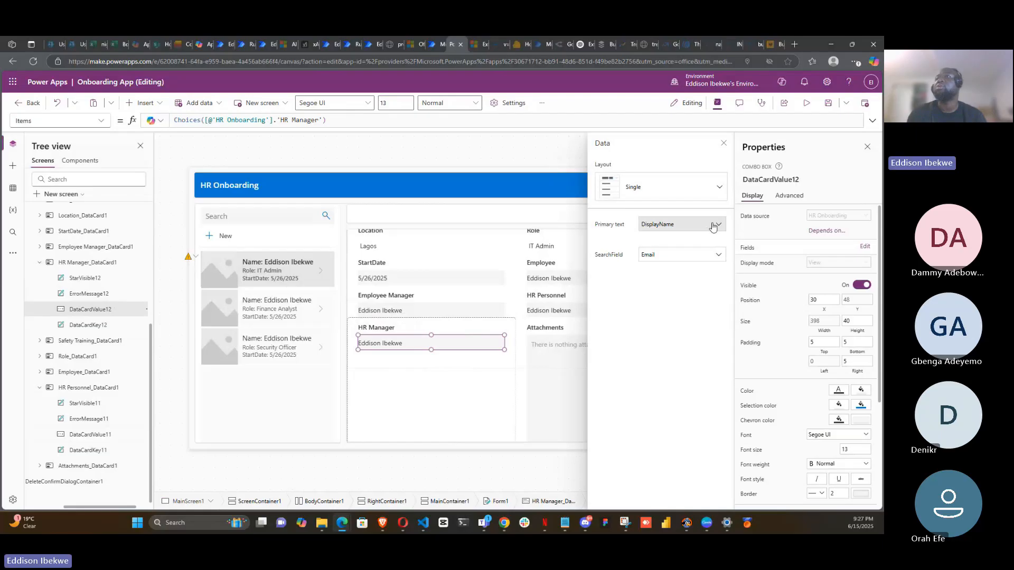
- Change the HR Manager combo box's primary text to Email and its layout to Person
left_click(713, 226)
left_click(670, 272)
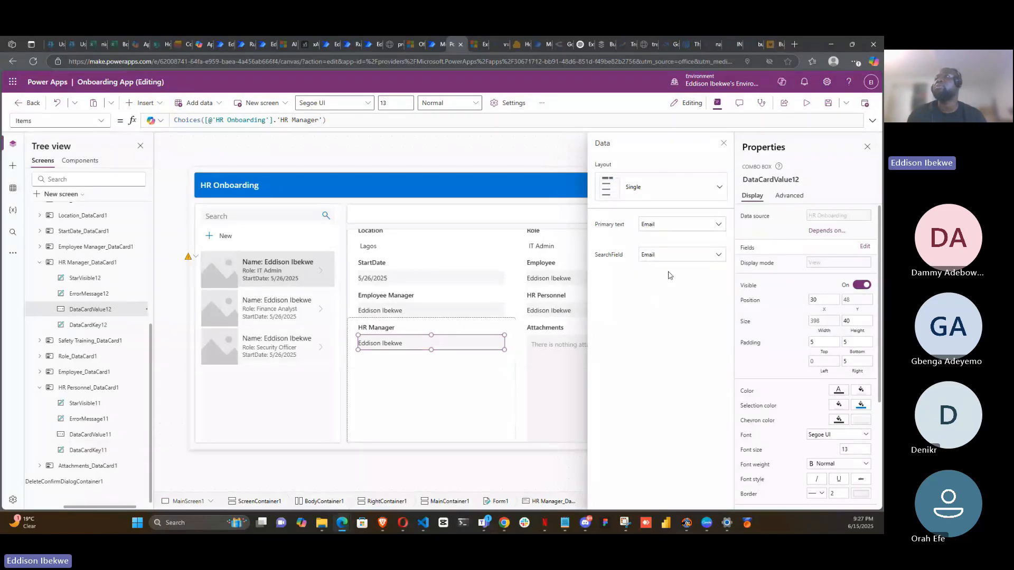
left_click(717, 187)
left_click(698, 234)
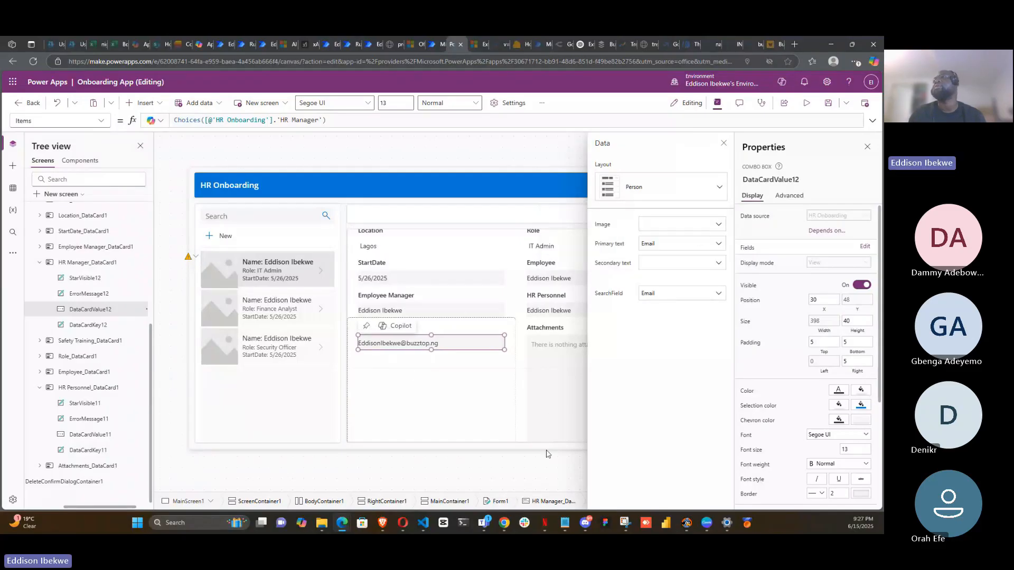
- Set the HR Manager combo box's image field to Picture and close the data pane
left_click(714, 226)
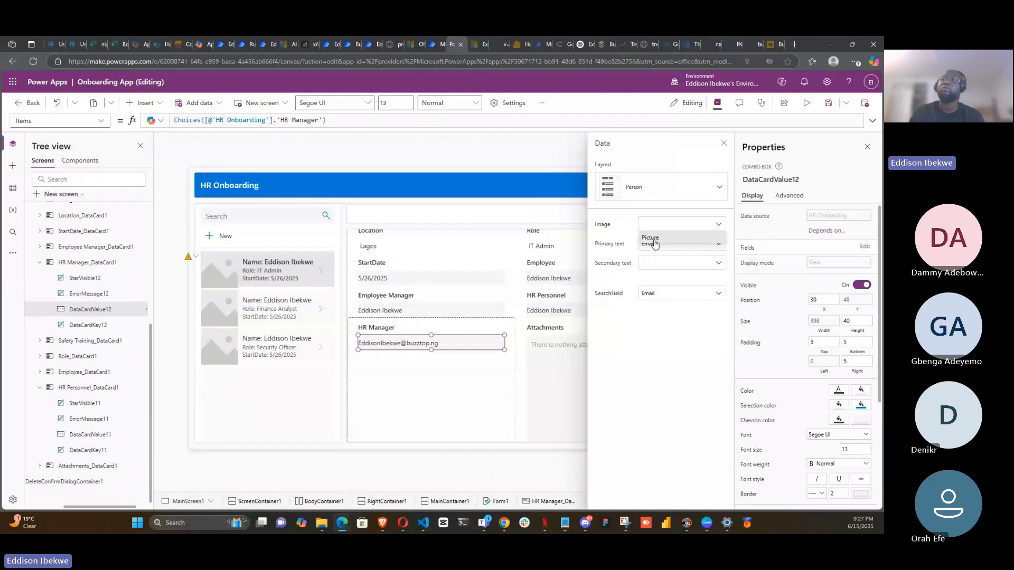
left_click(655, 240)
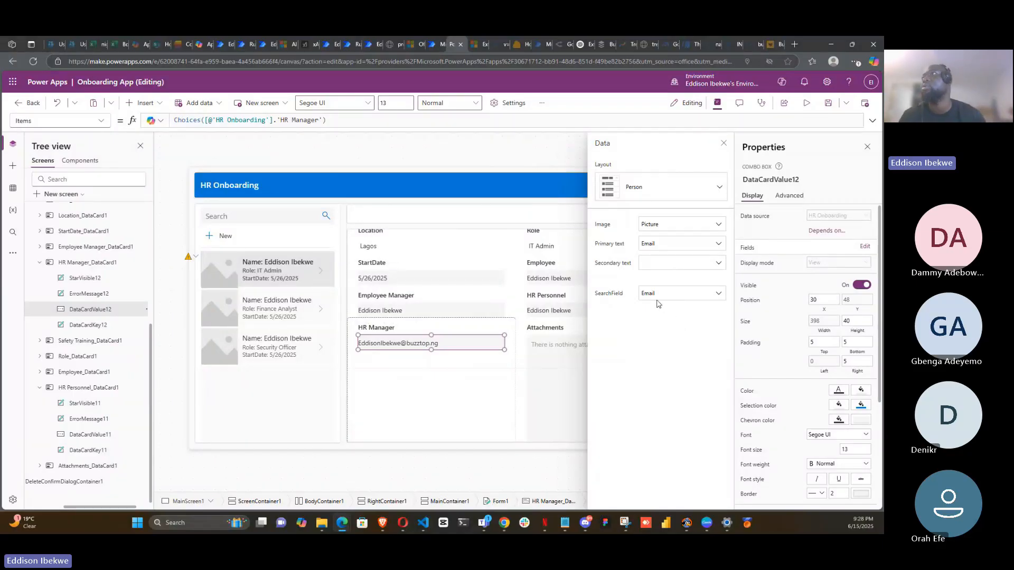
left_click(723, 148)
- Preview the app and start a new onboarding record
scroll(580, 435, "up", 2)
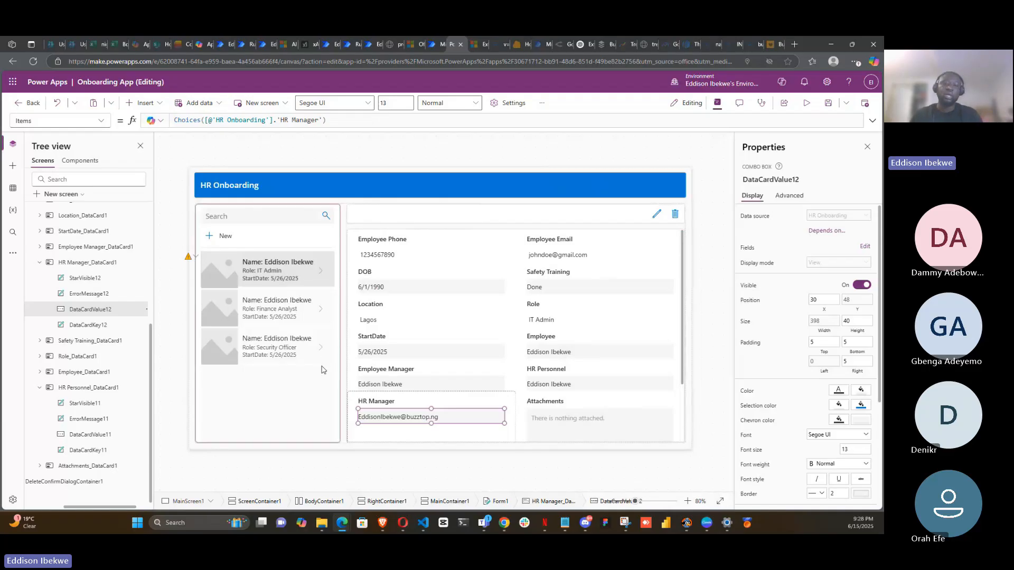
left_click(807, 109)
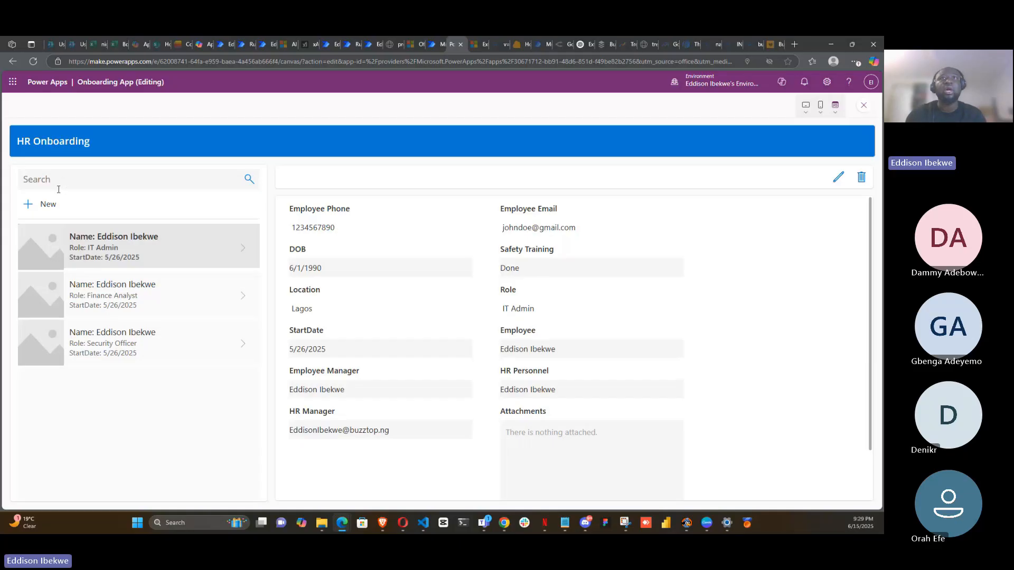
left_click(28, 206)
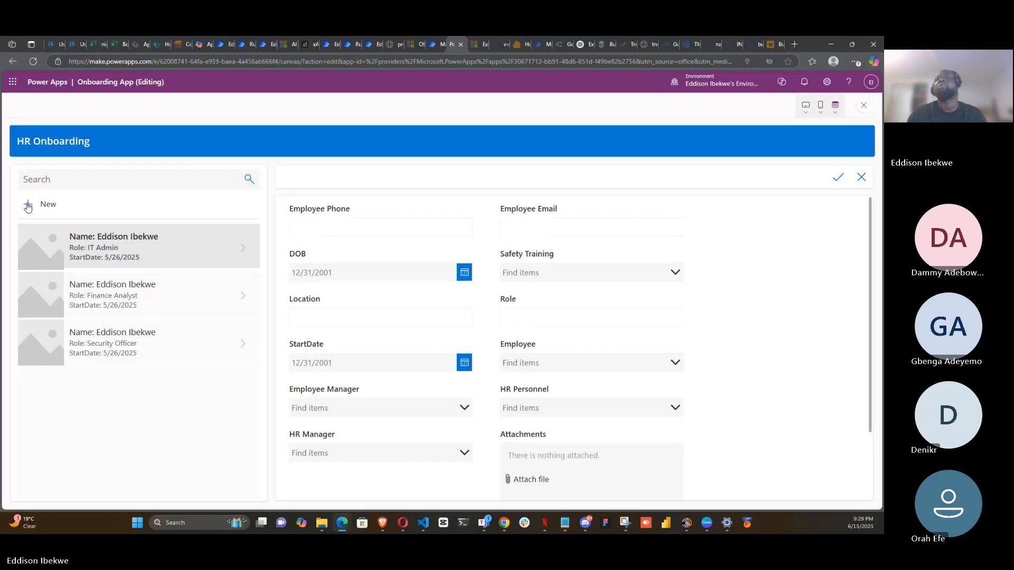
- Enter the employee's phone number in the Employee Phone field
left_click(373, 226)
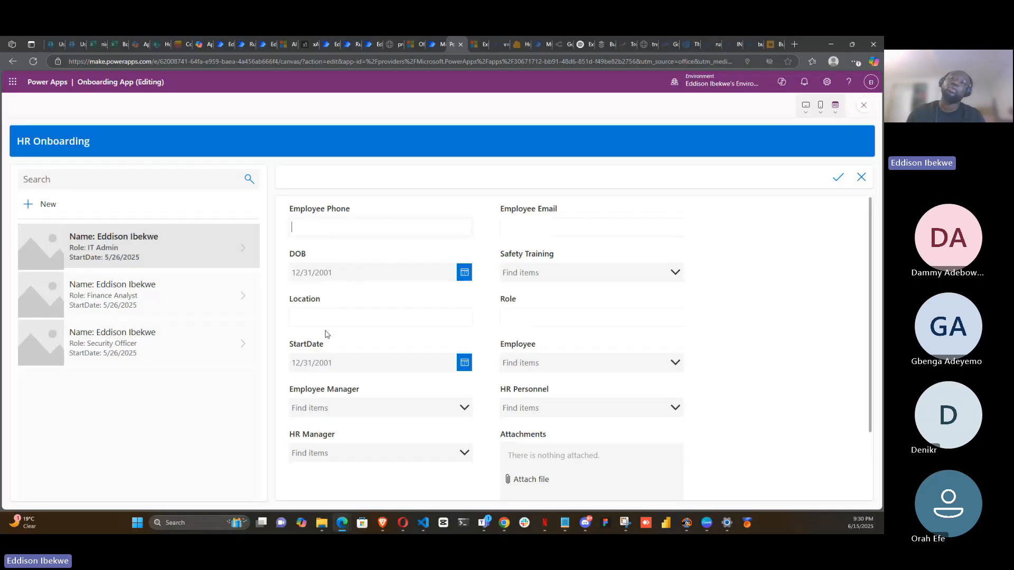
left_click(344, 226)
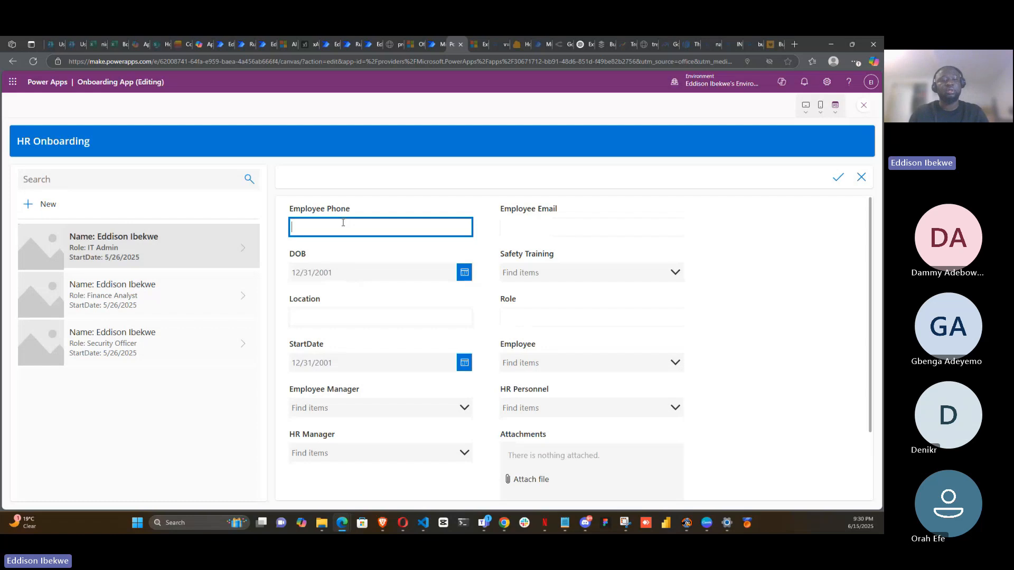
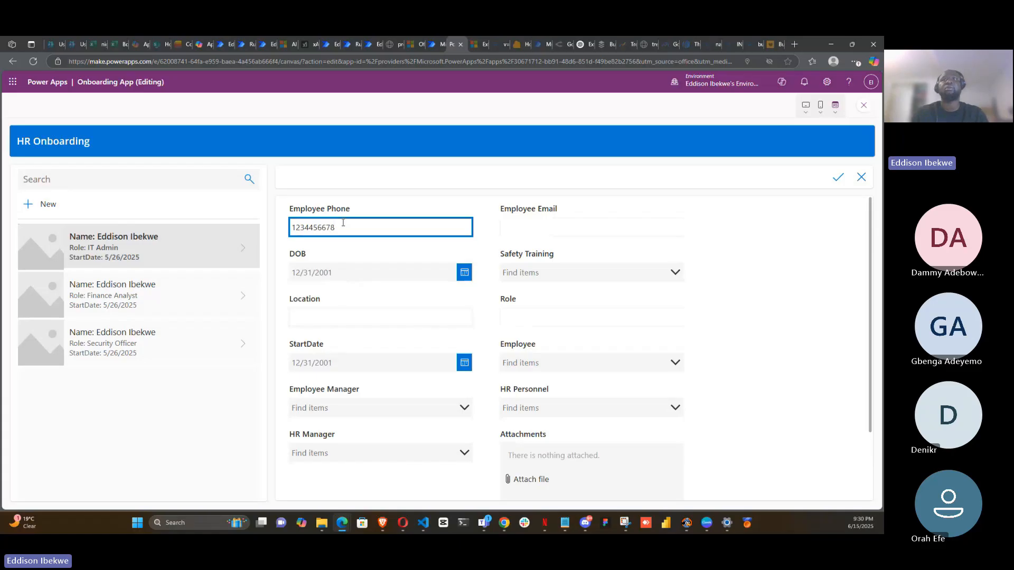
- Pick the employee's date of birth in the DOB date picker and confirm it
left_click(464, 277)
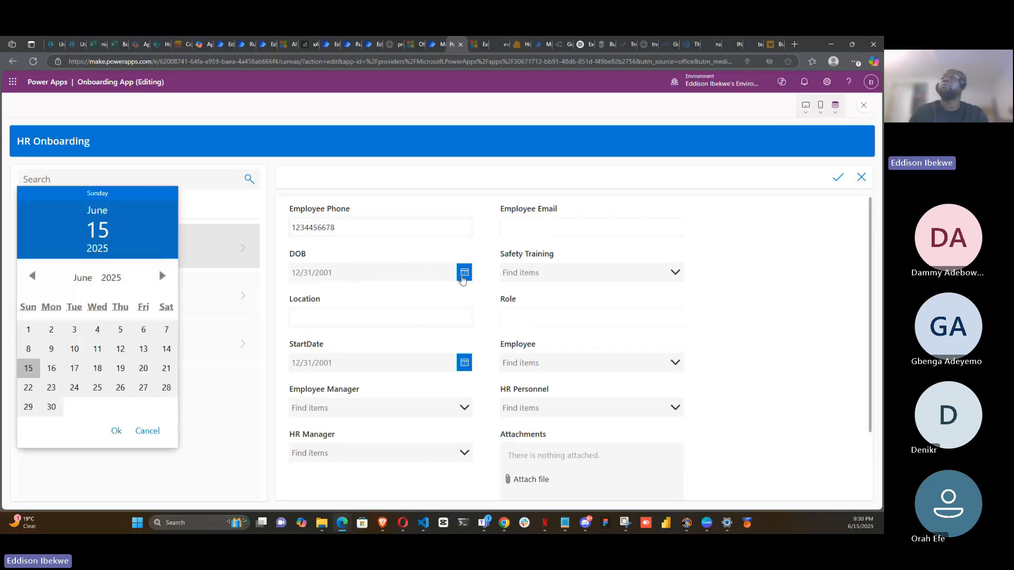
left_click(32, 277)
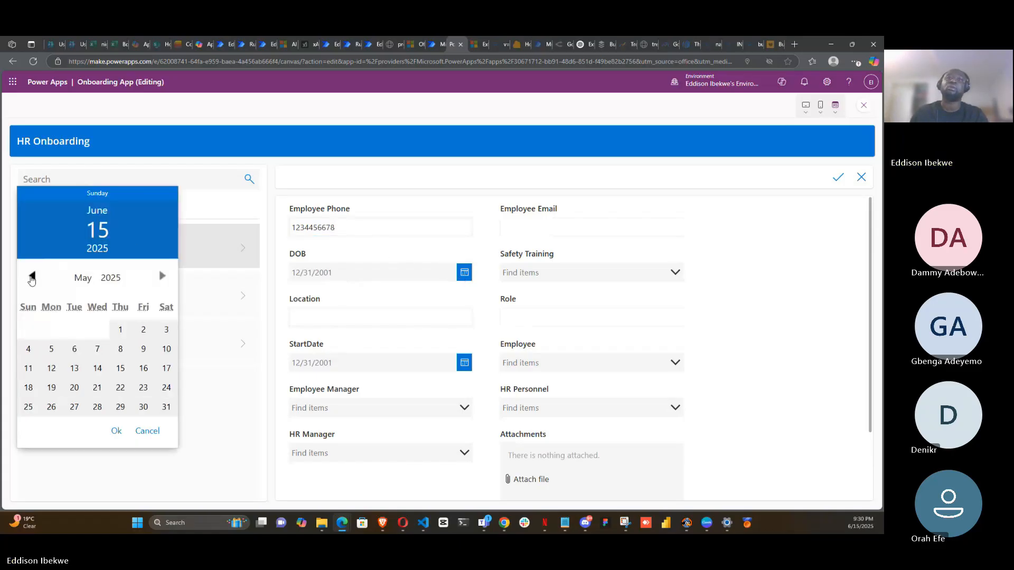
left_click(31, 277)
left_click(52, 370)
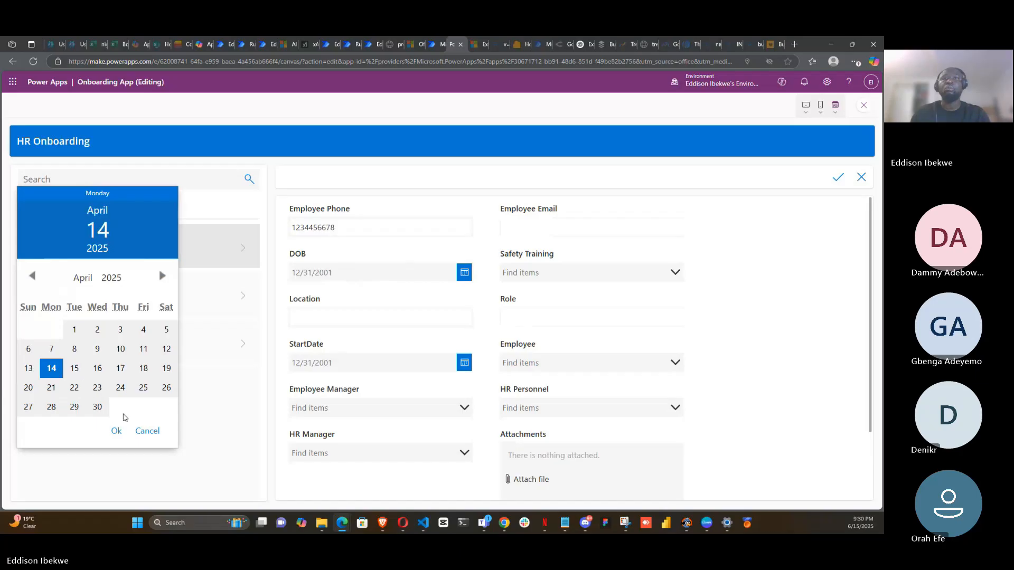
left_click(115, 432)
- Enter Abuja as the Location
left_click(382, 317)
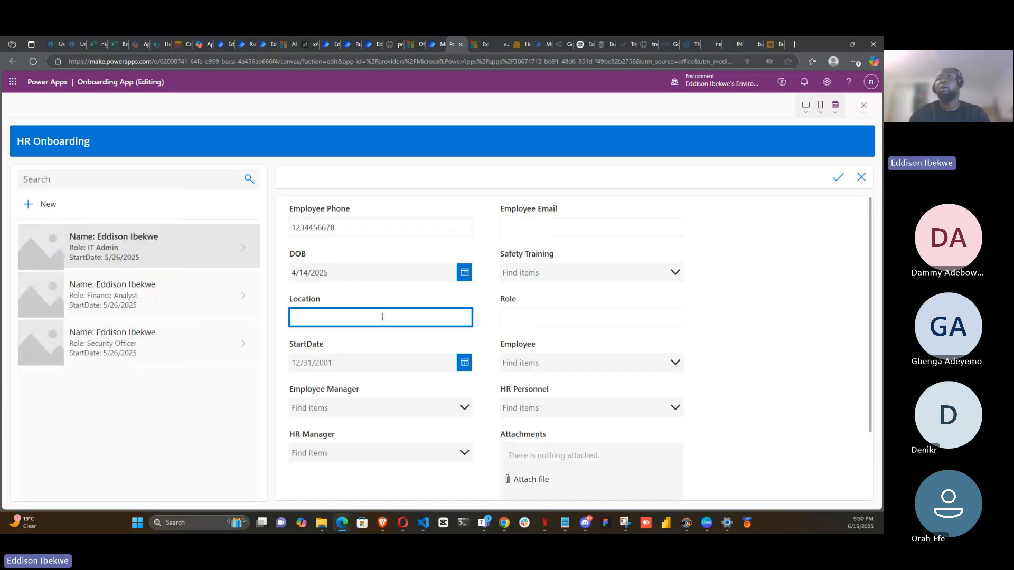
type("Ab")
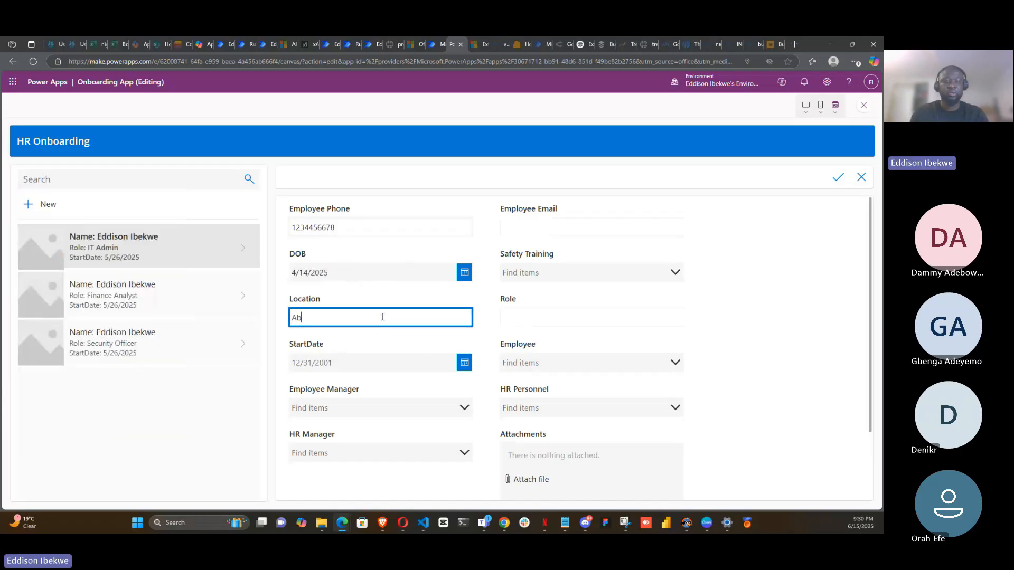
type("uja")
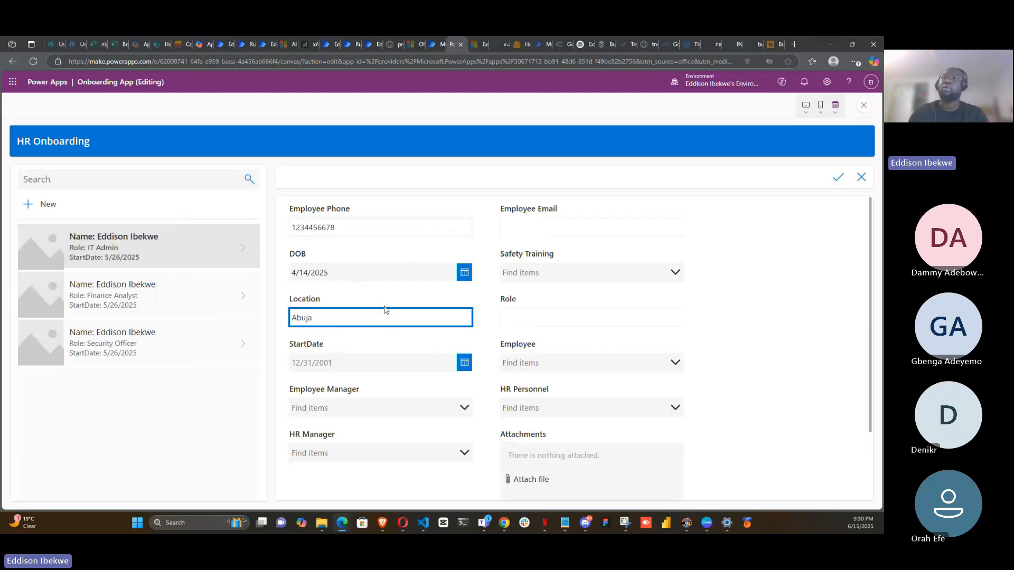
- Set the StartDate to 6/16/2025 using the date picker
left_click(464, 364)
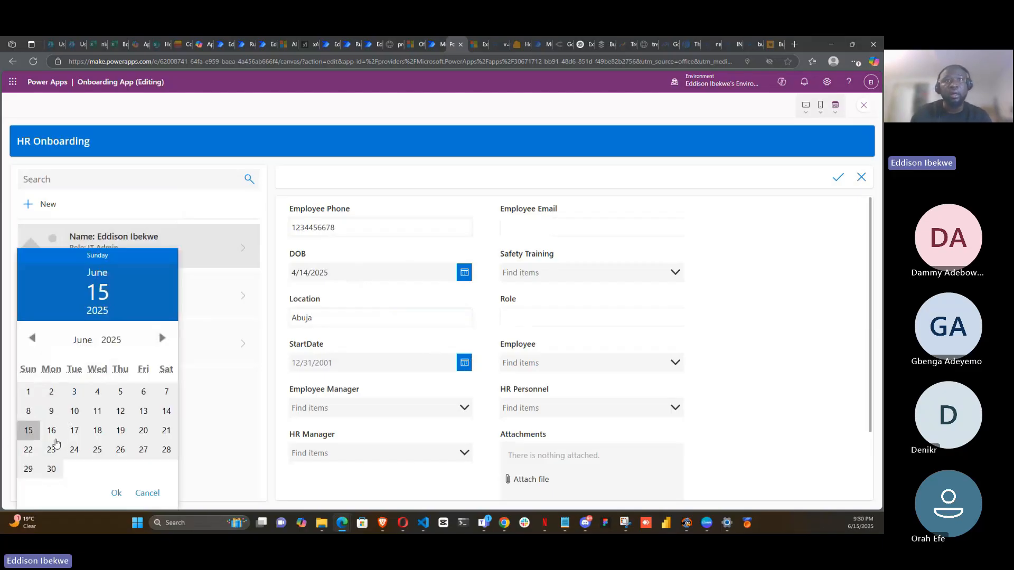
left_click(51, 433)
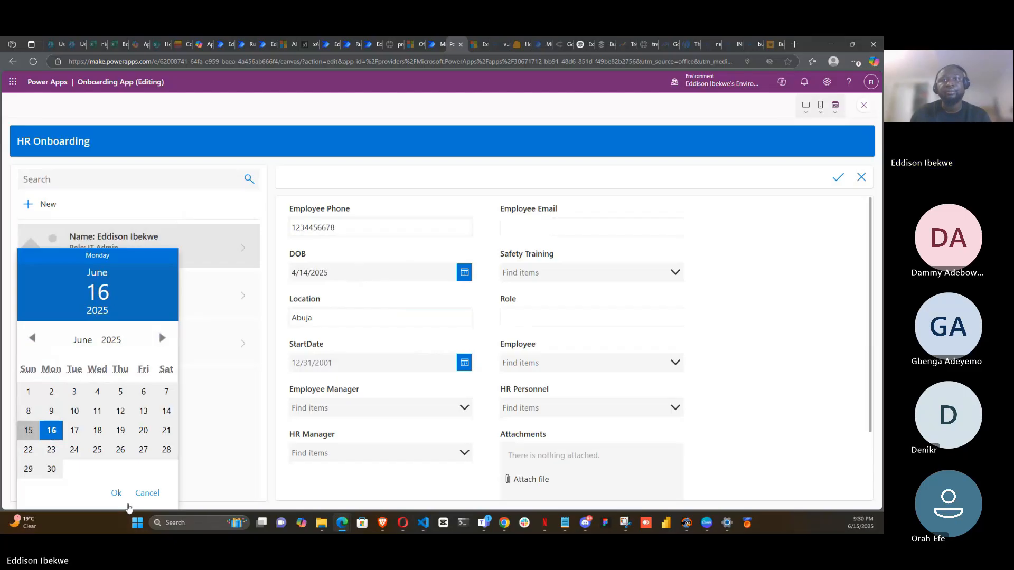
left_click(117, 493)
- Select the listed person as the Employee Manager
left_click(455, 411)
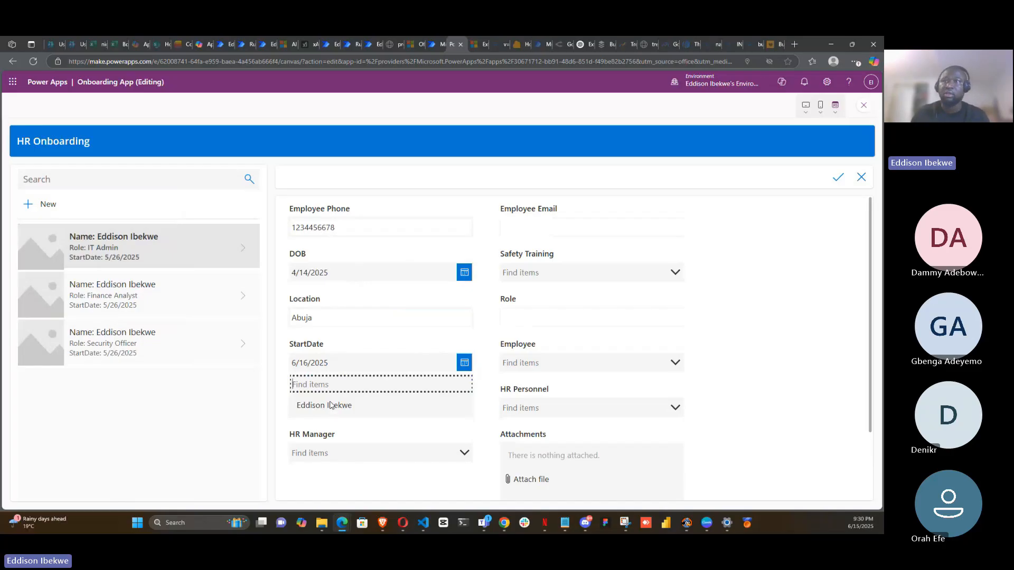
left_click(331, 406)
left_click(332, 405)
- Open the HR Manager dropdown to check the options it lists, then close it without choosing
scroll(398, 383, "down", 3)
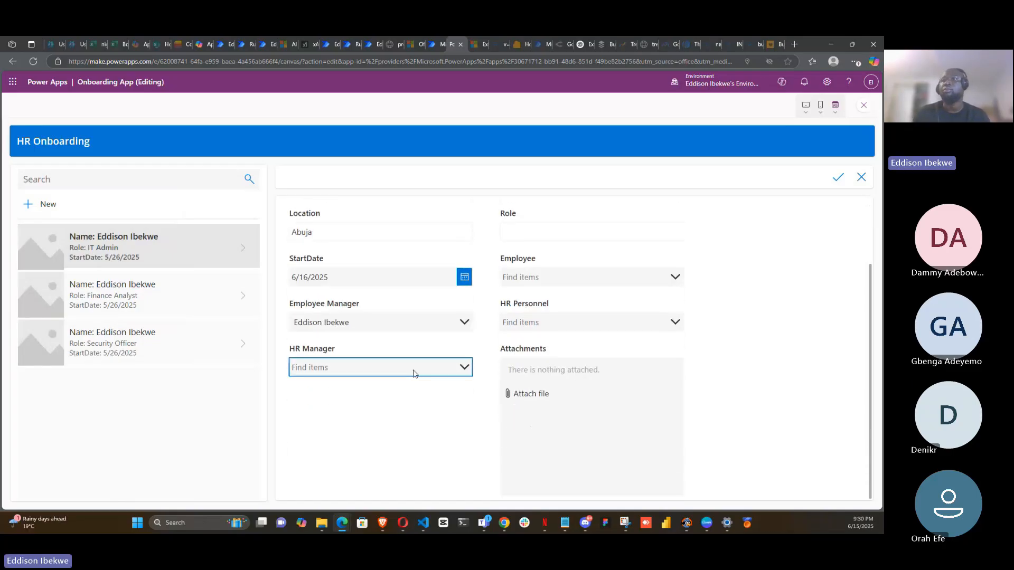
left_click(465, 368)
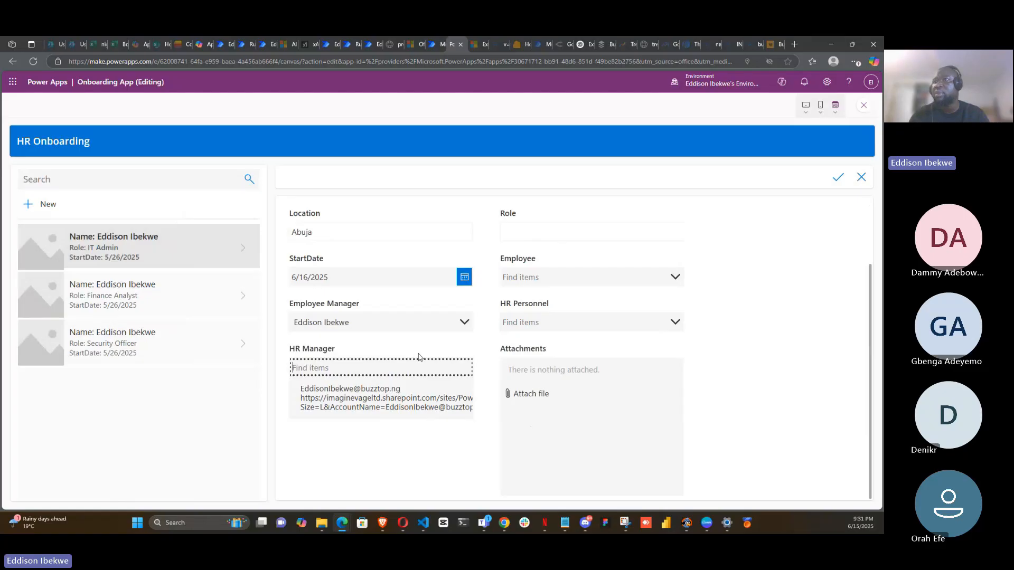
left_click(403, 440)
scroll(629, 291, "up", 1)
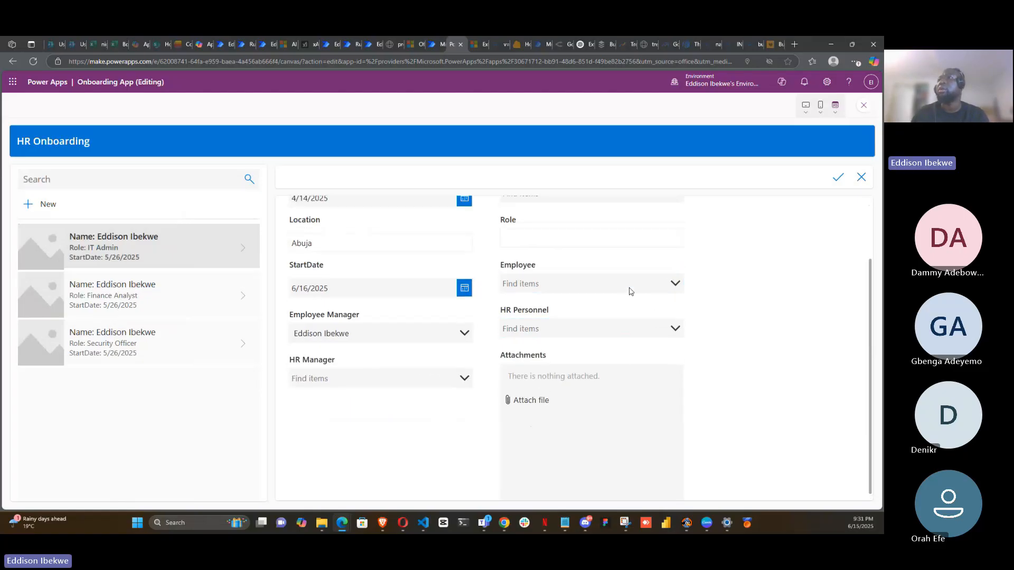
scroll(629, 291, "up", 1)
- Select the listed person in the Employee field
left_click(581, 225)
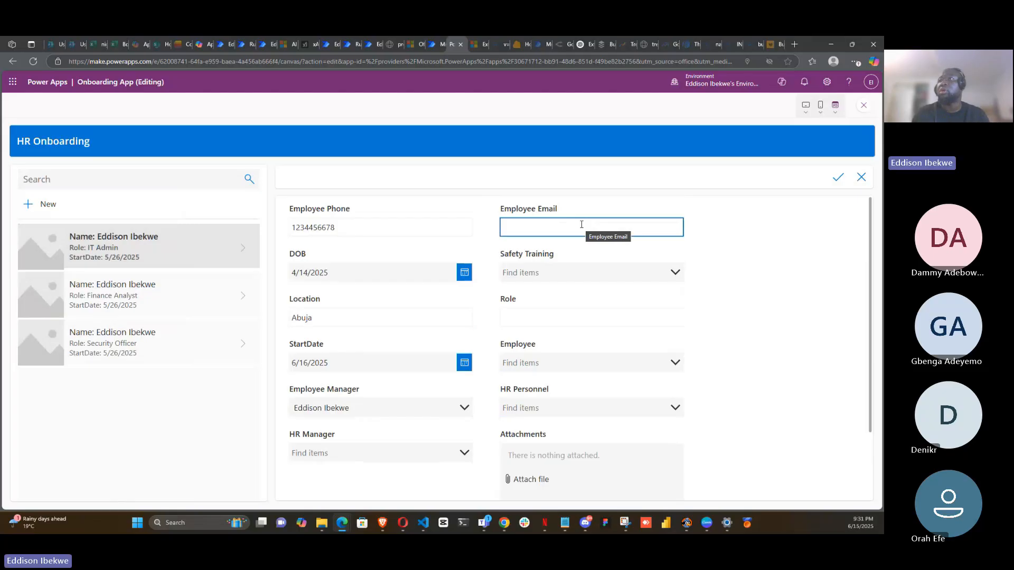
left_click(581, 225)
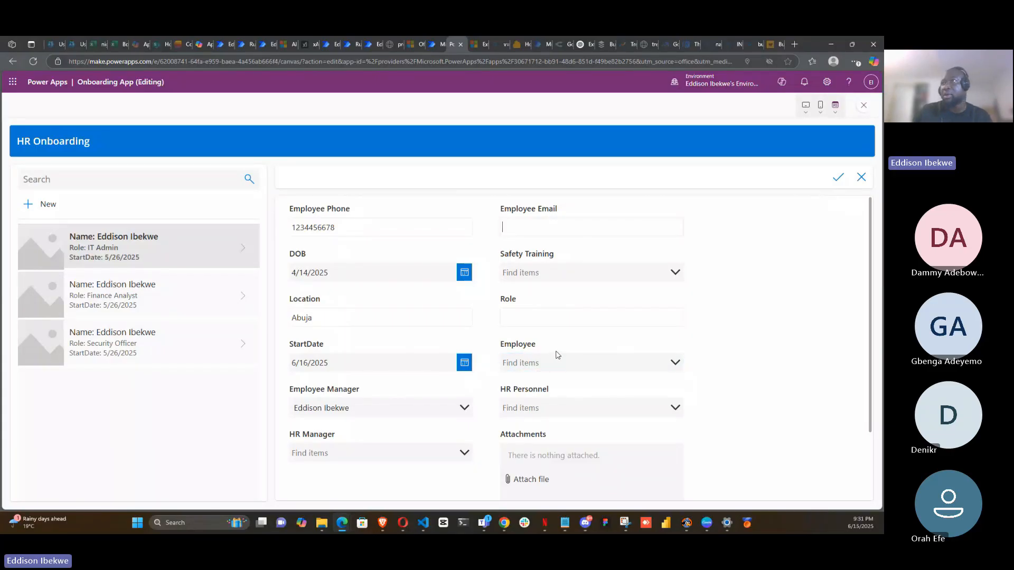
left_click(555, 220)
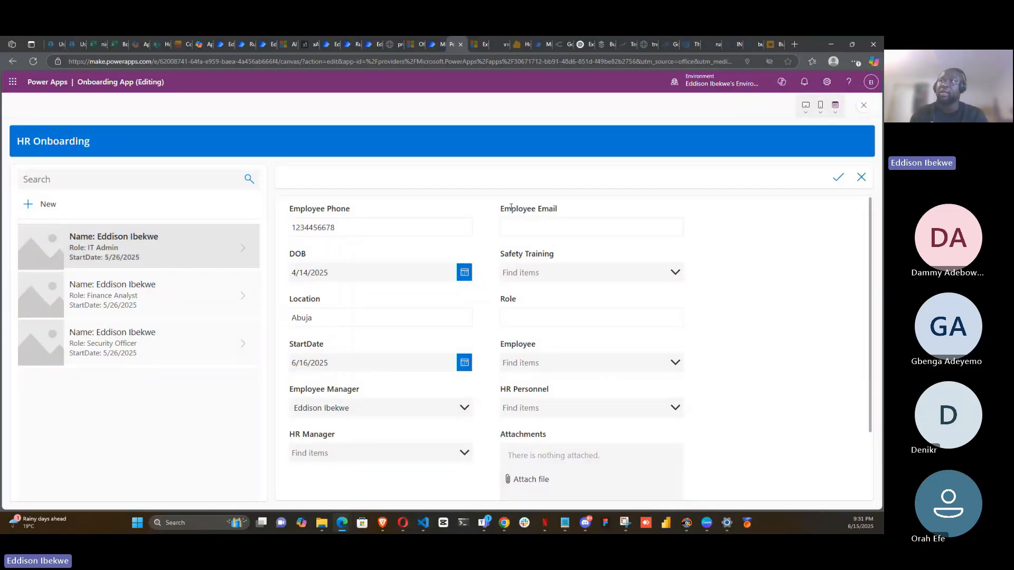
left_click(648, 365)
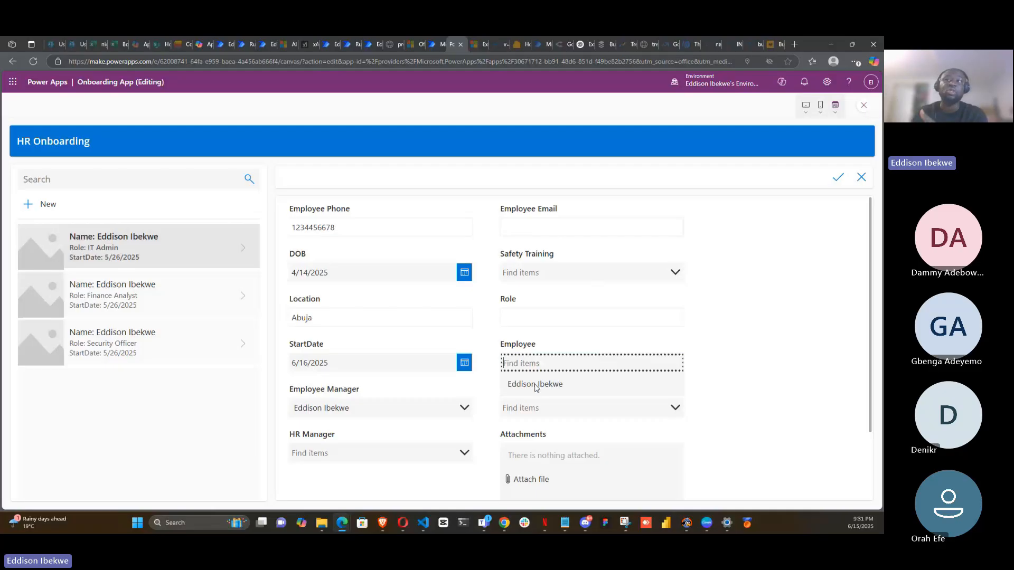
left_click(535, 385)
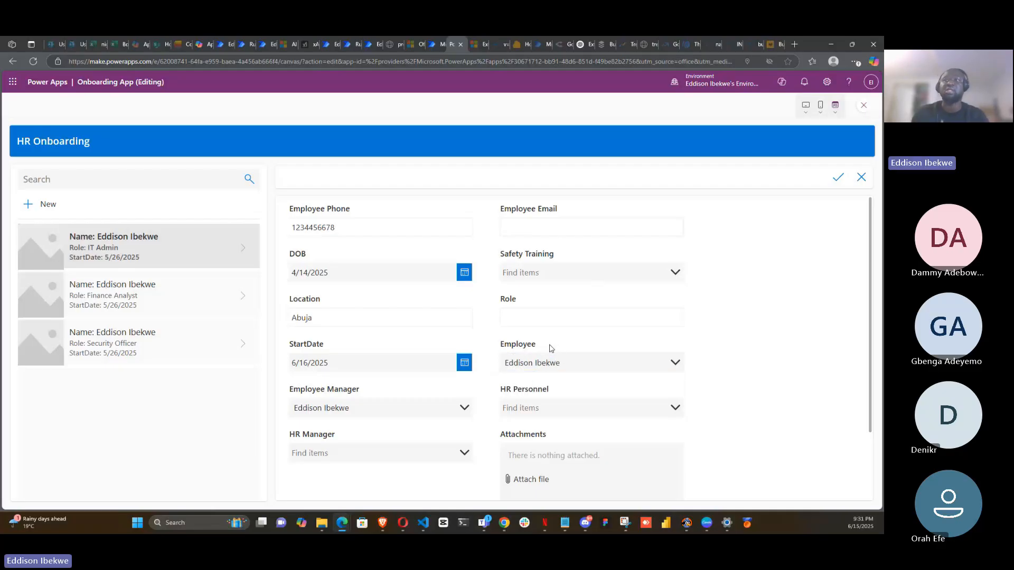
- Enter the employee's e-mail address in the Employee Email field
left_click(531, 224)
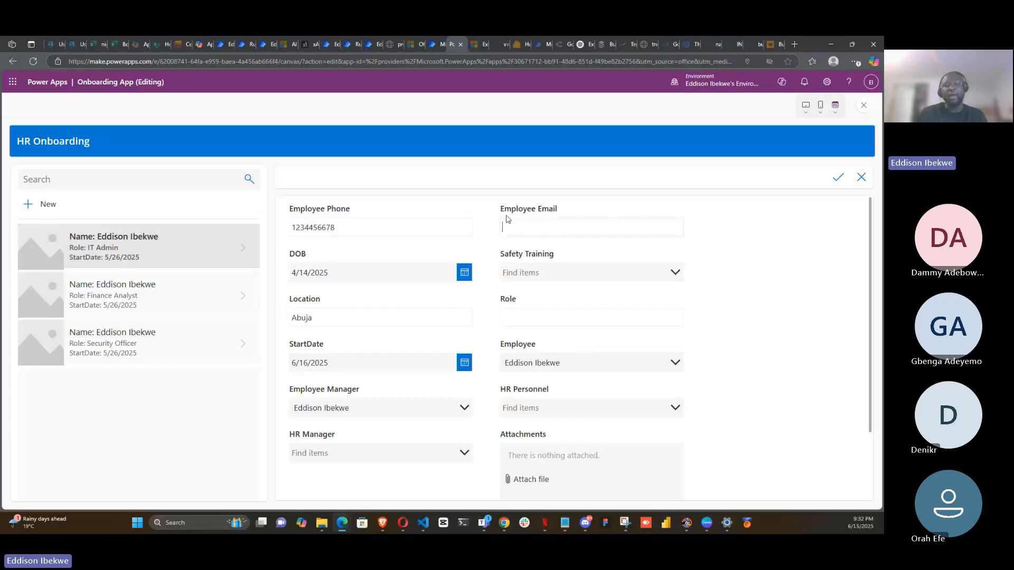
left_click(508, 226)
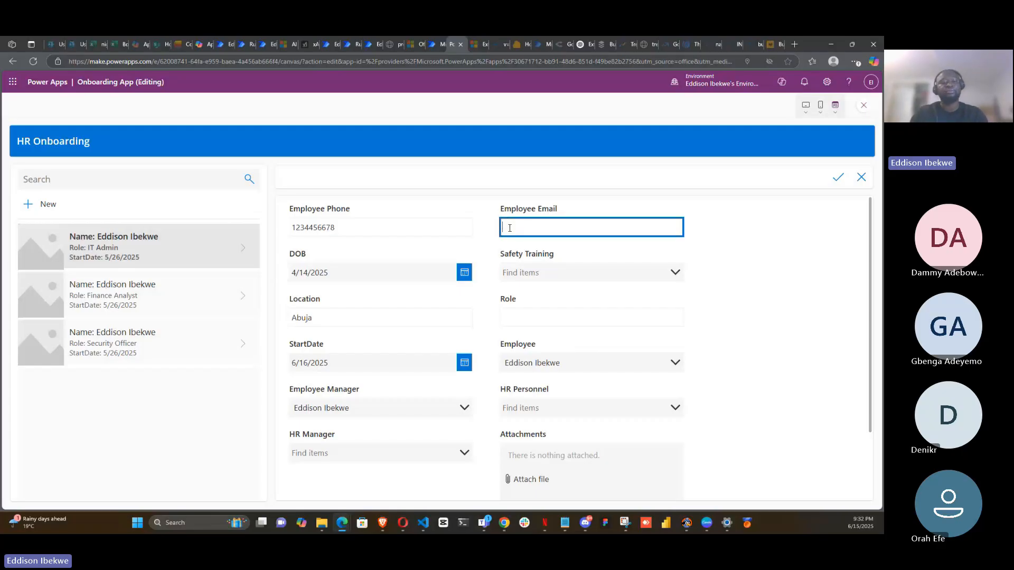
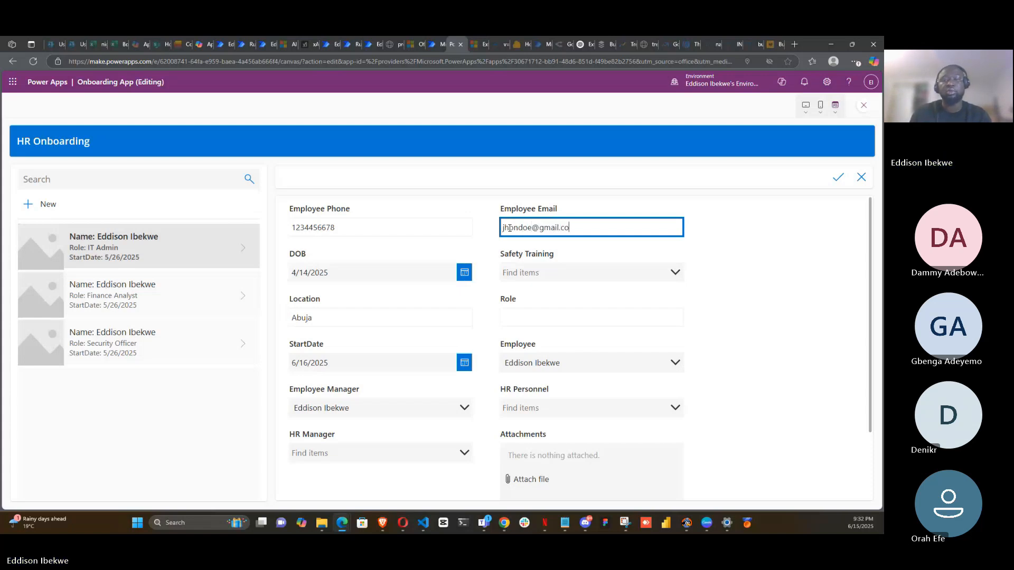
- Set Safety Training to Not Done
left_click(675, 273)
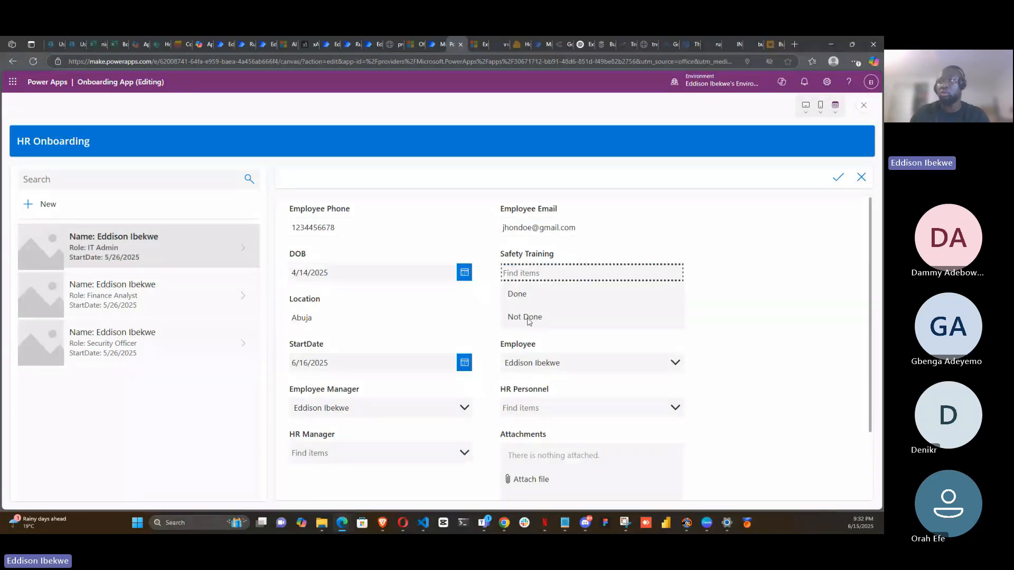
left_click(529, 318)
- Enter Safety manager as the new record's Role
scroll(579, 259, "down", 2)
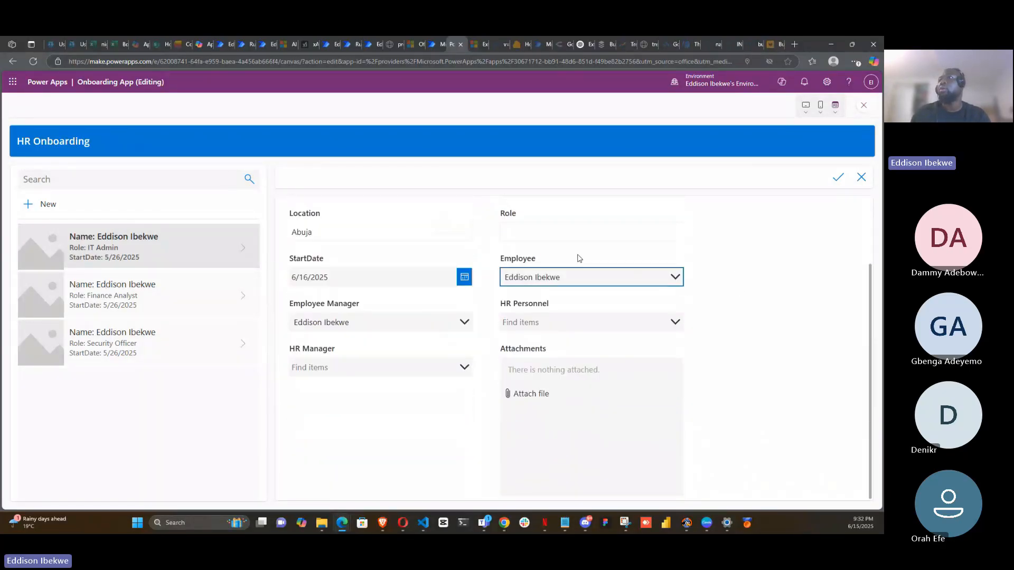
left_click(555, 231)
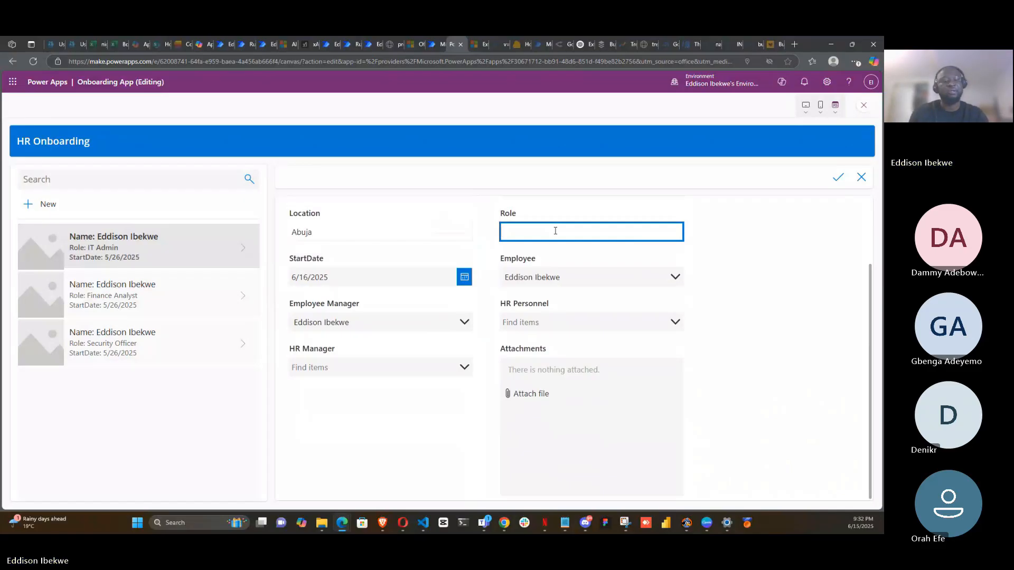
type("Saft")
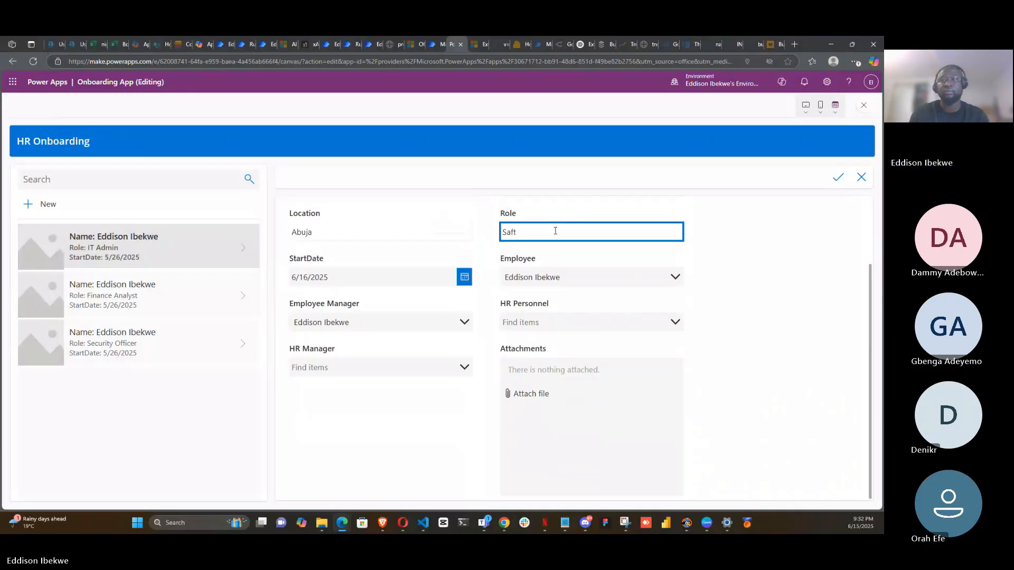
key("BackSpace")
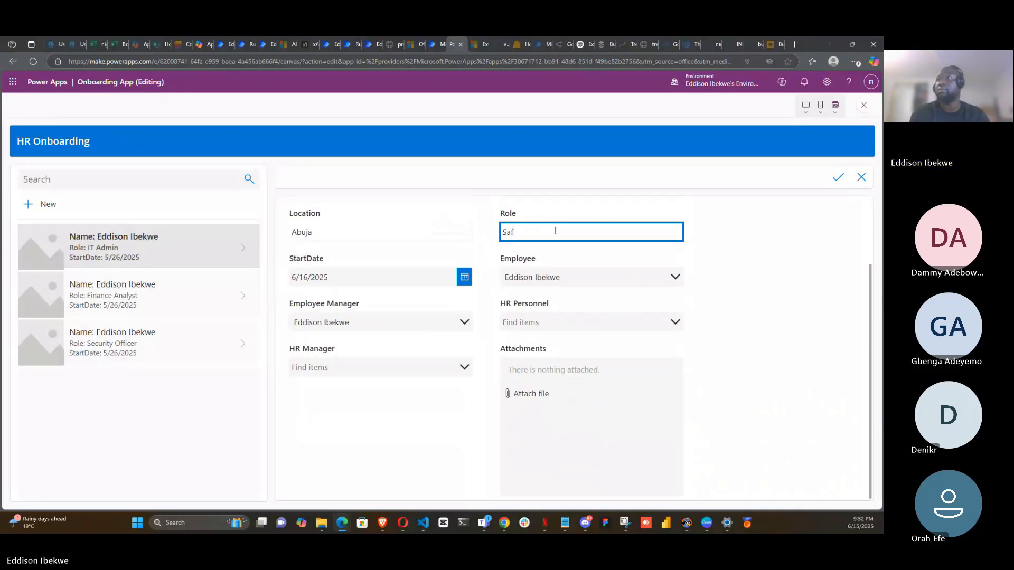
type("ety ma")
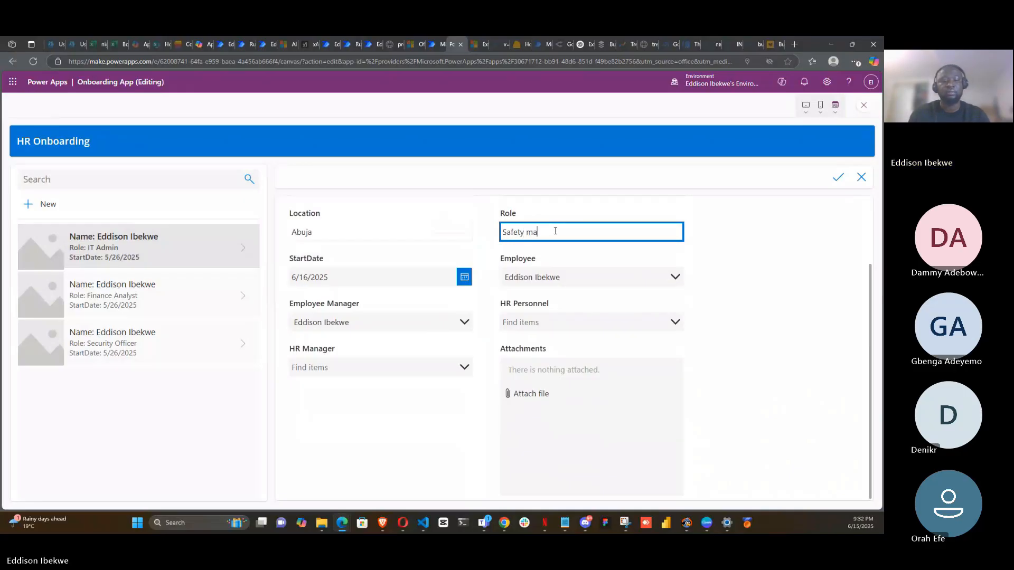
type("nager")
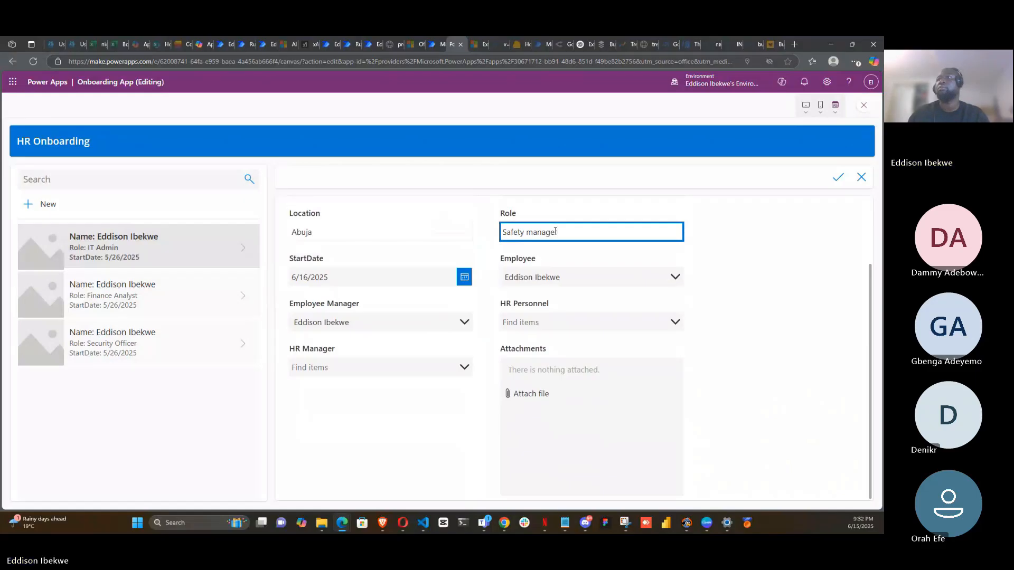
- Select the listed person in the HR Personnel field
left_click(676, 322)
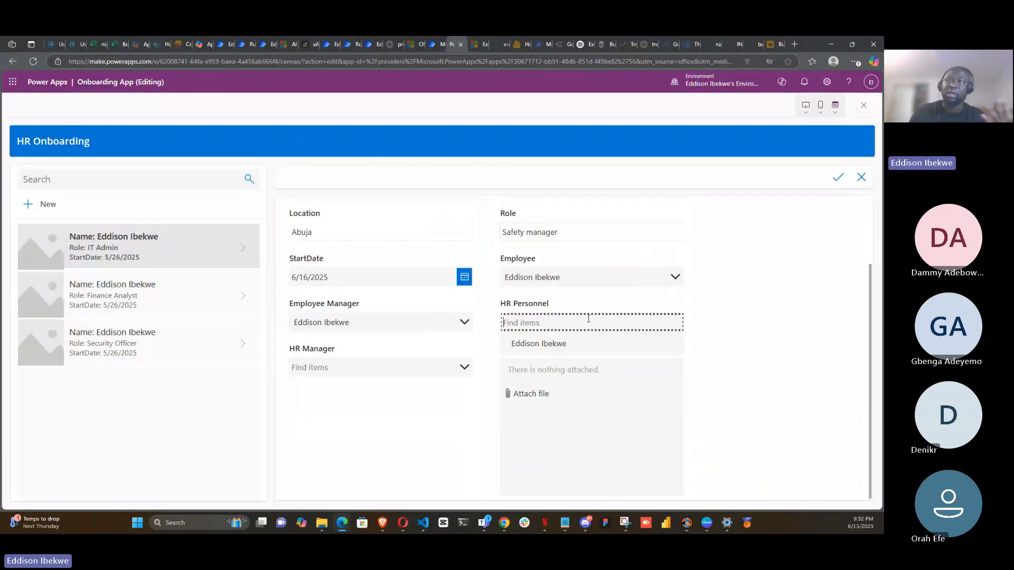
left_click(572, 351)
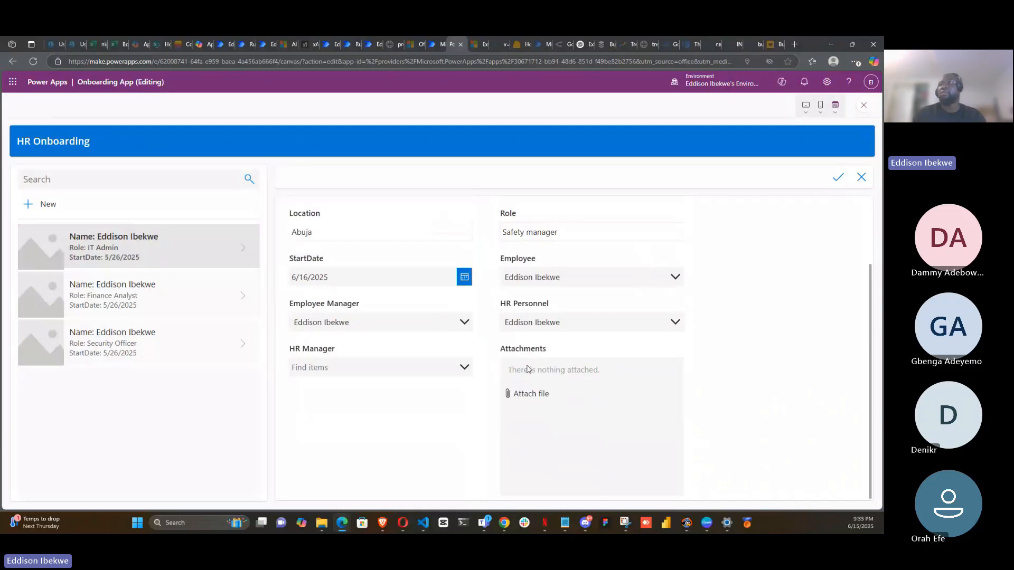
- Attach the debug (2) file from Downloads and save the new onboarding record
left_click(531, 393)
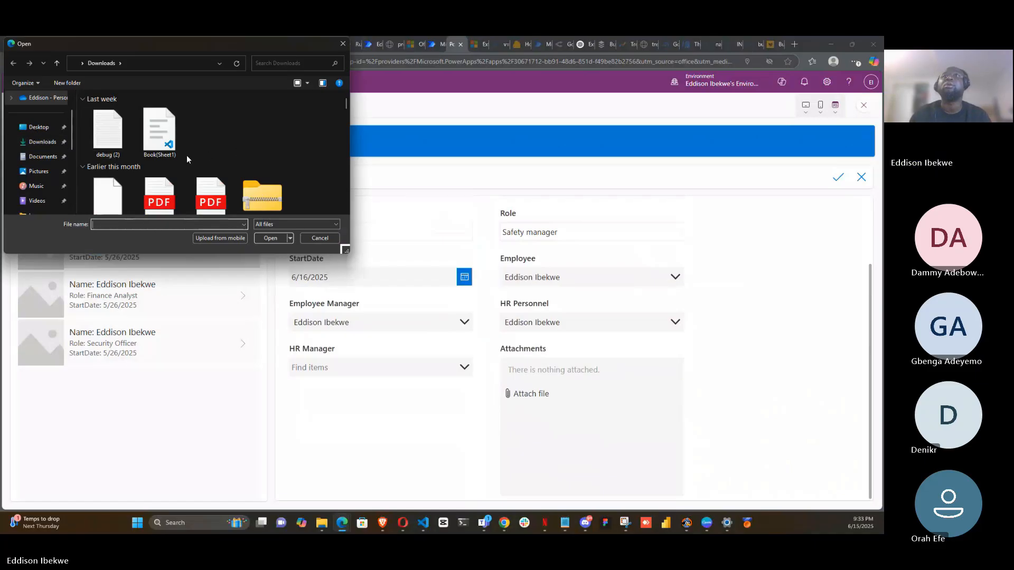
left_click(109, 135)
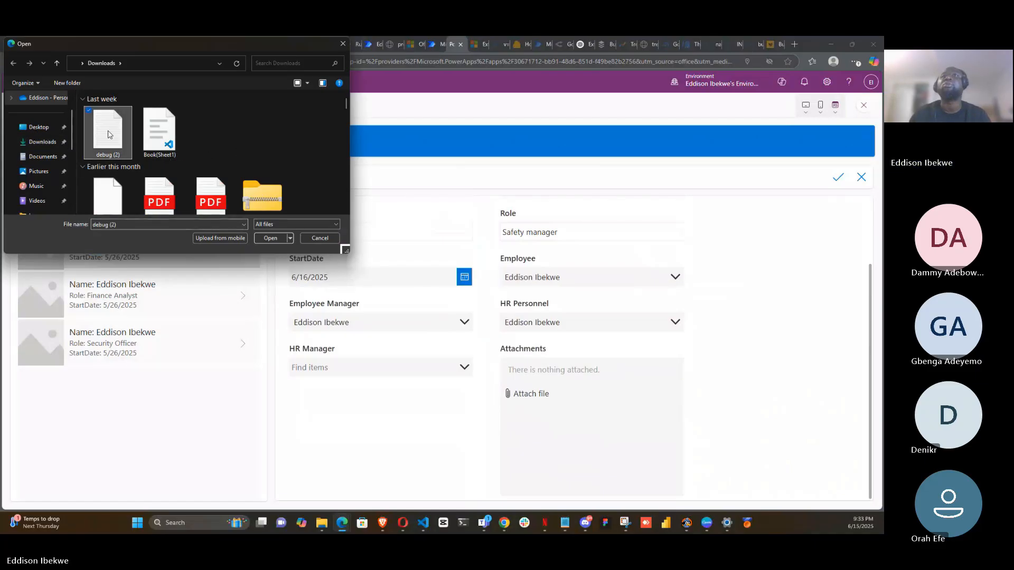
left_click(262, 236)
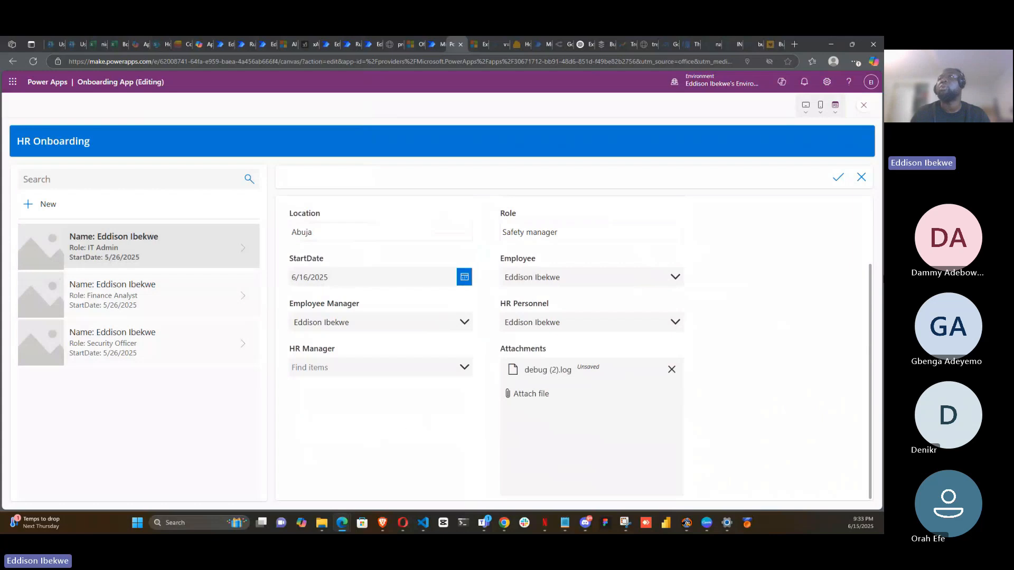
left_click(838, 181)
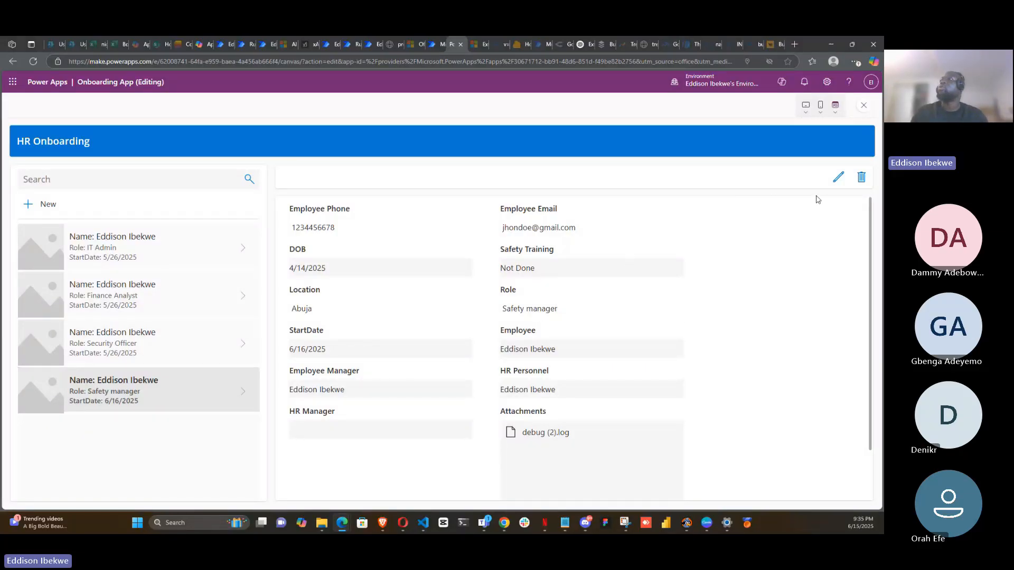
- Browse the saved onboarding records to compare their HR Manager and HR Personnel details
left_click(837, 180)
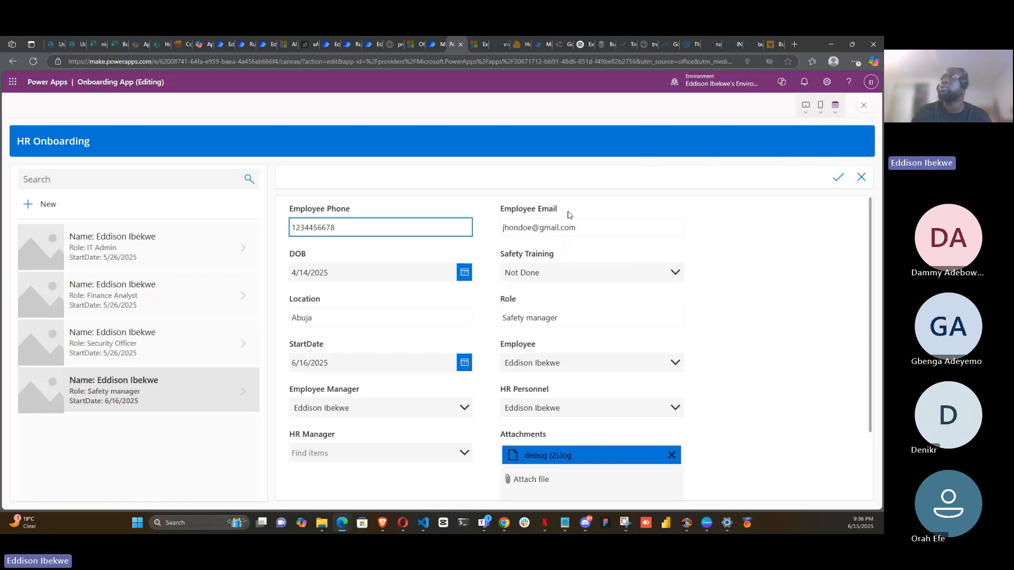
left_click(838, 179)
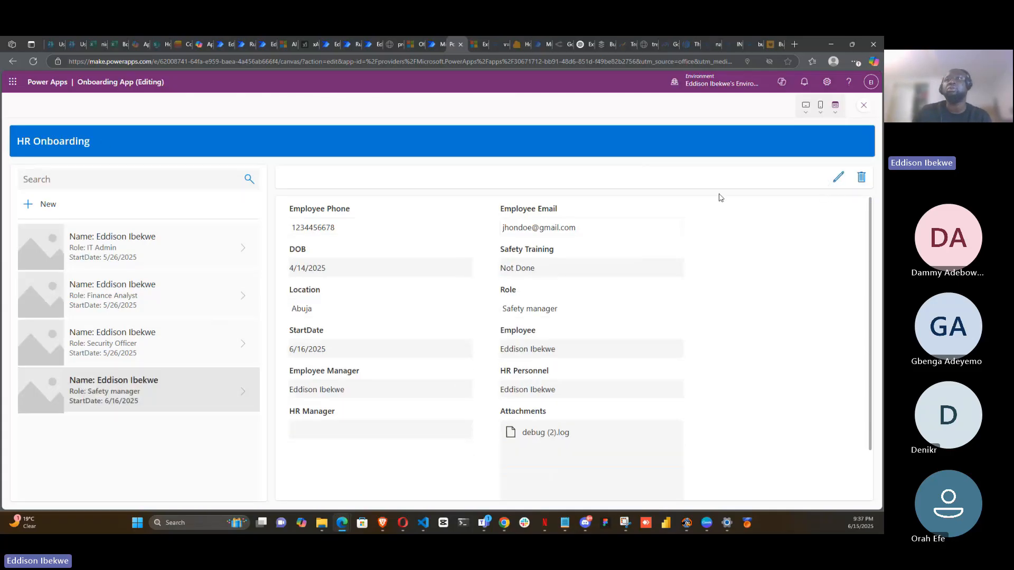
left_click(191, 346)
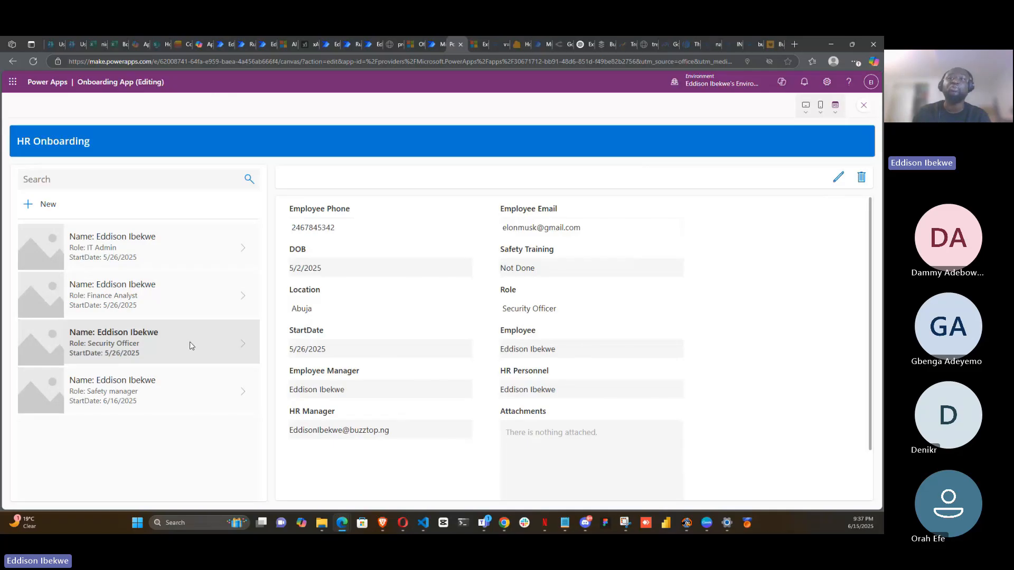
left_click(191, 306)
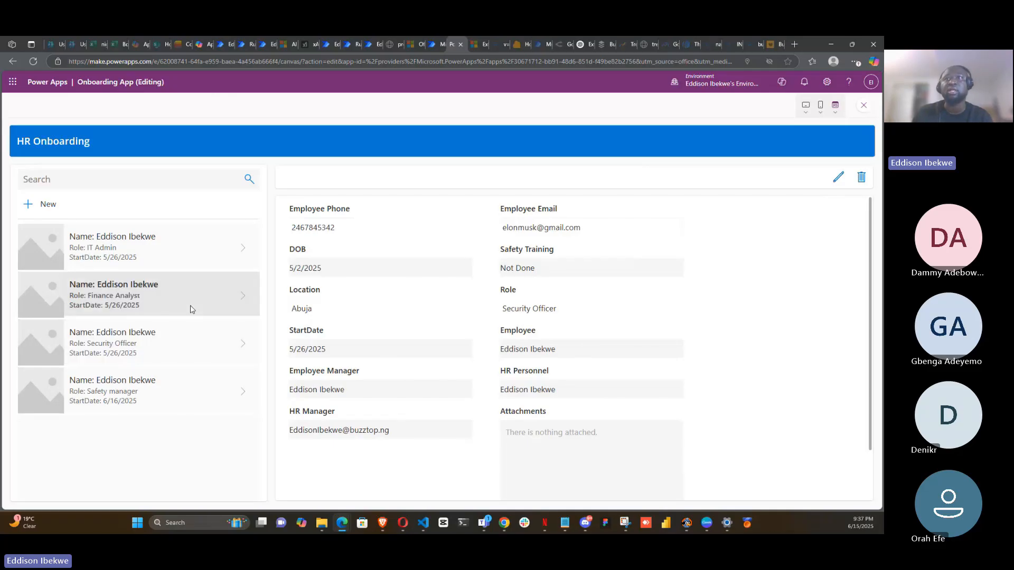
left_click(174, 260)
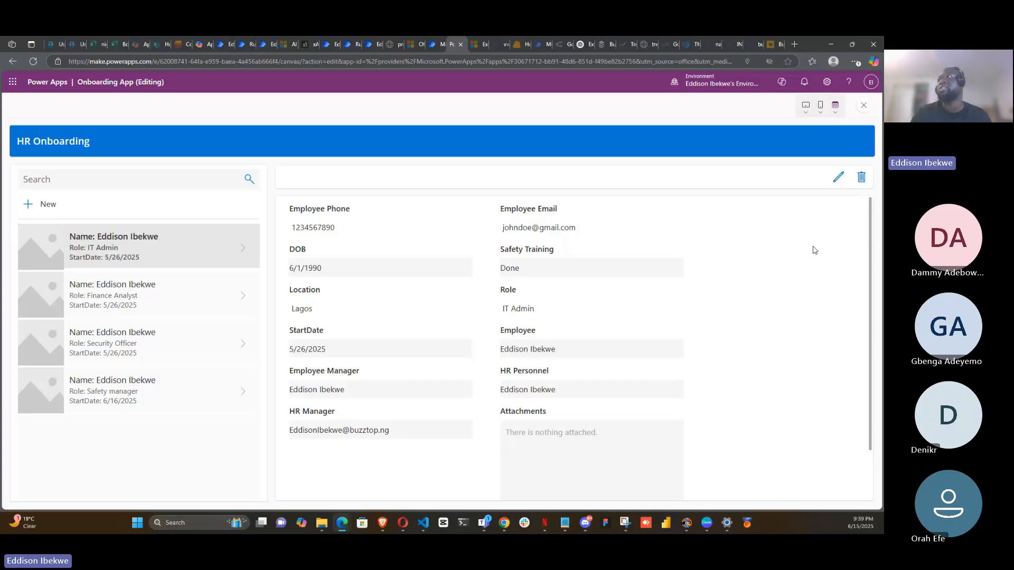
- Exit the preview and inspect the form's property list in the editor
left_click(865, 107)
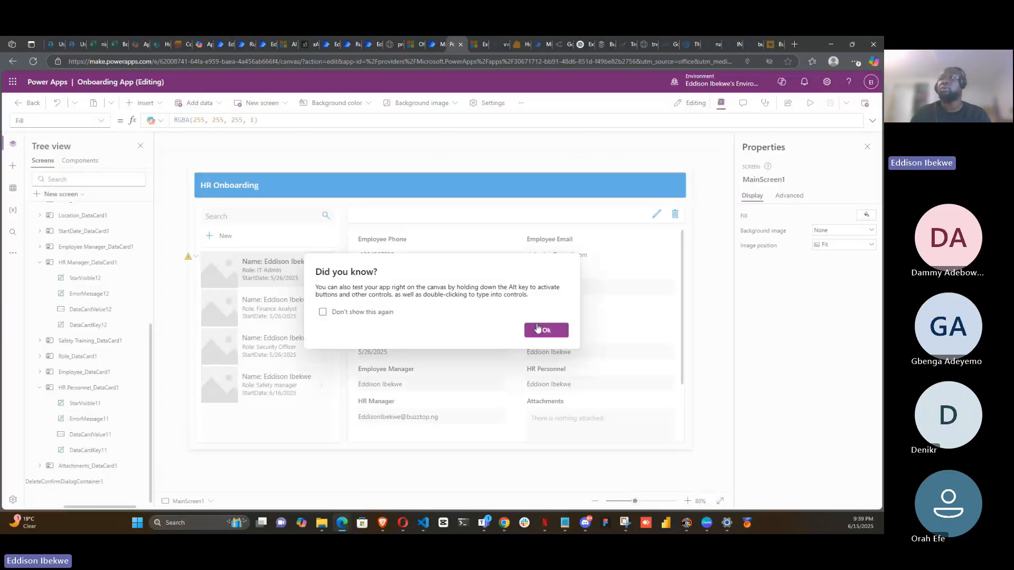
left_click(539, 329)
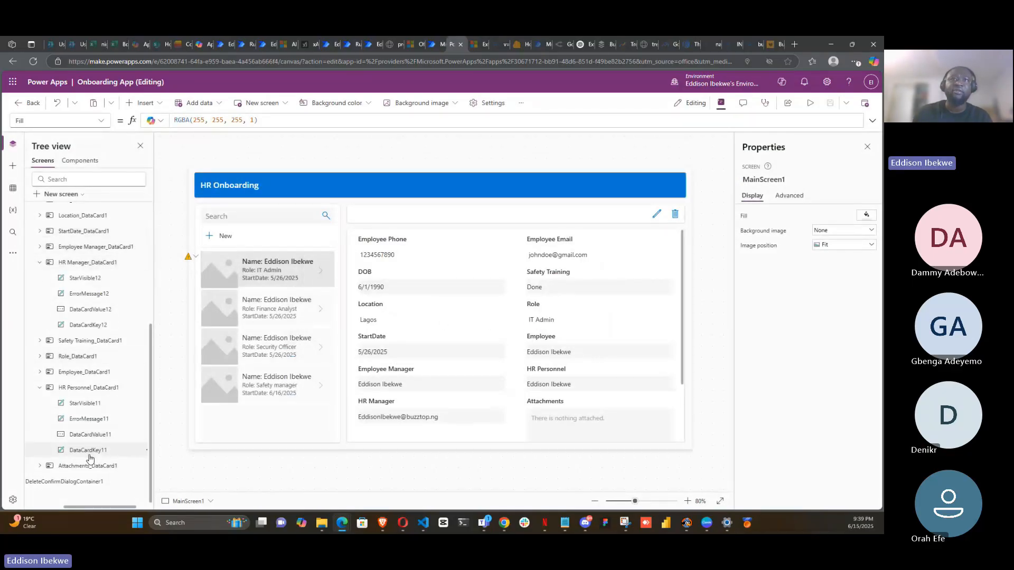
left_click(486, 256)
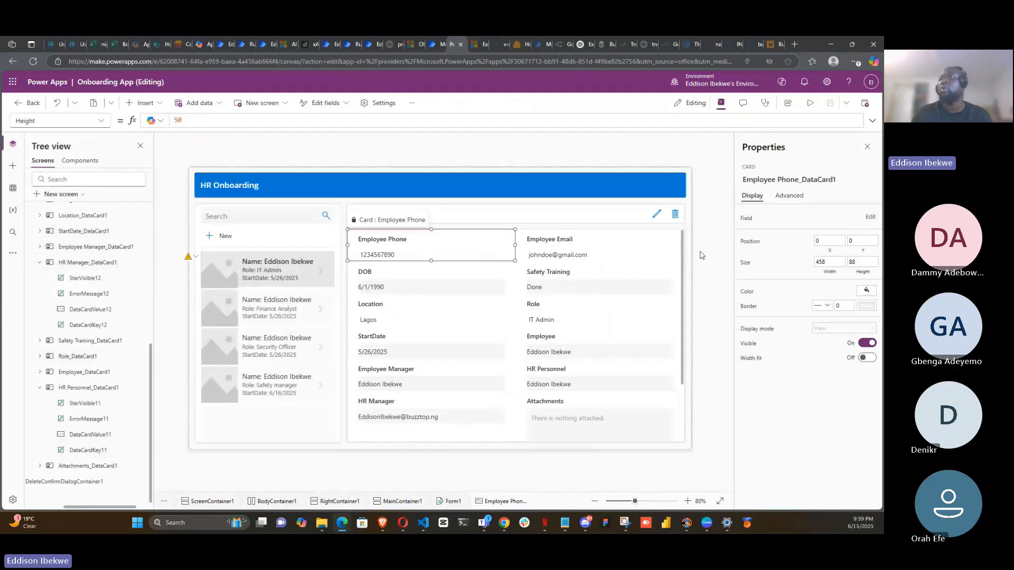
left_click(681, 276)
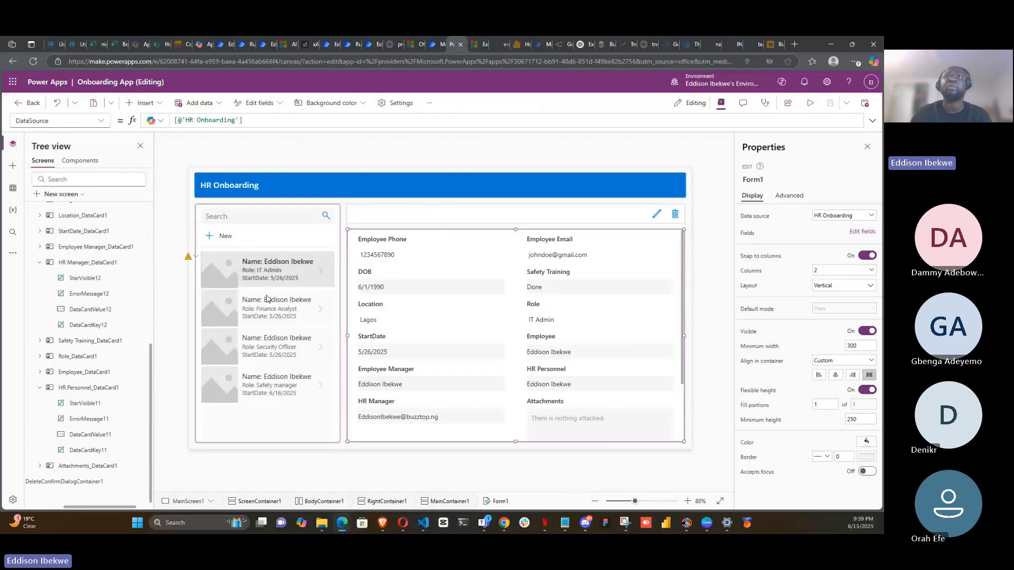
left_click(100, 120)
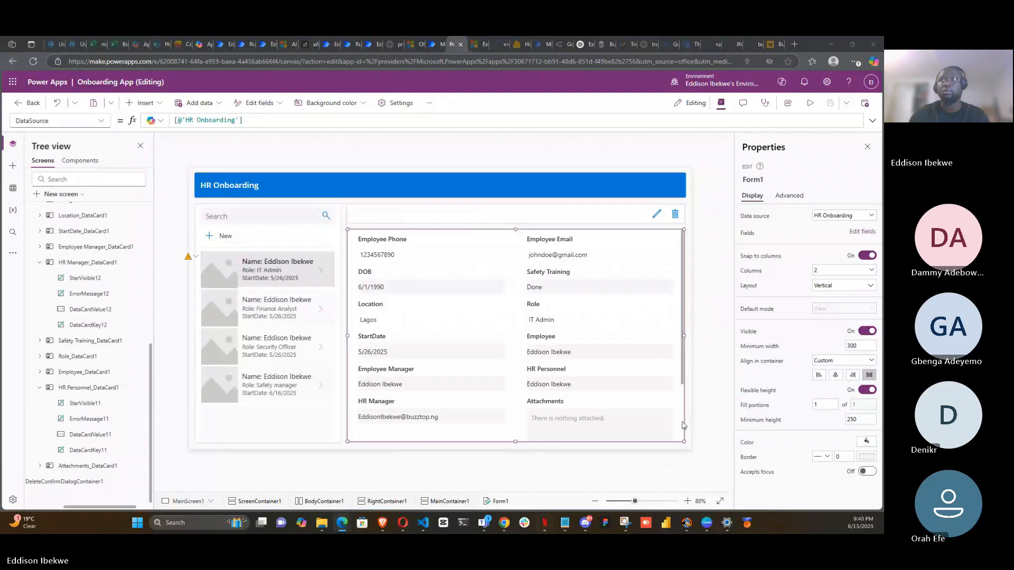
left_click(101, 122)
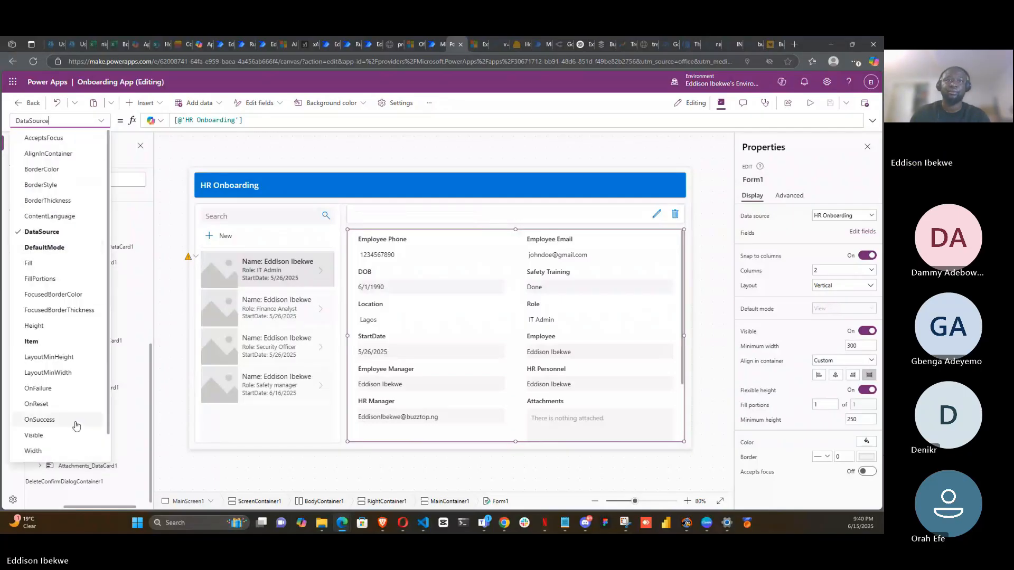
scroll(76, 428, "down", 1)
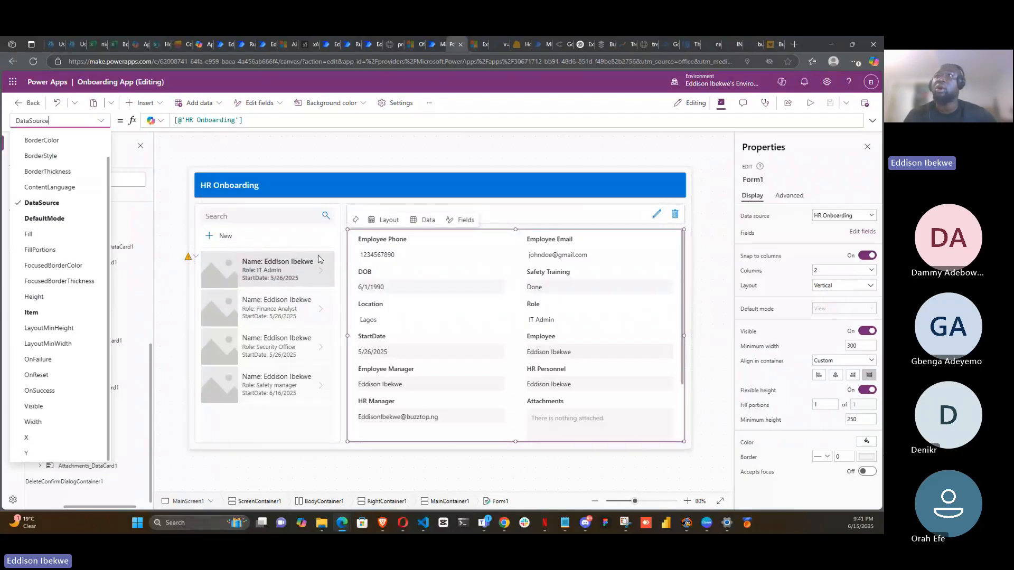
- Preview the app again and browse each onboarding record's details
left_click(300, 322)
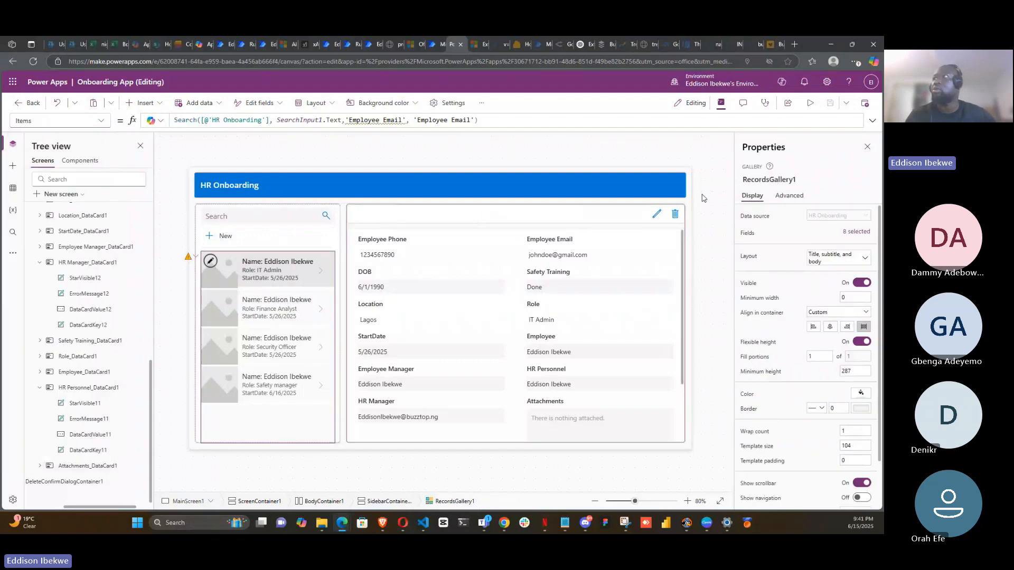
left_click(811, 104)
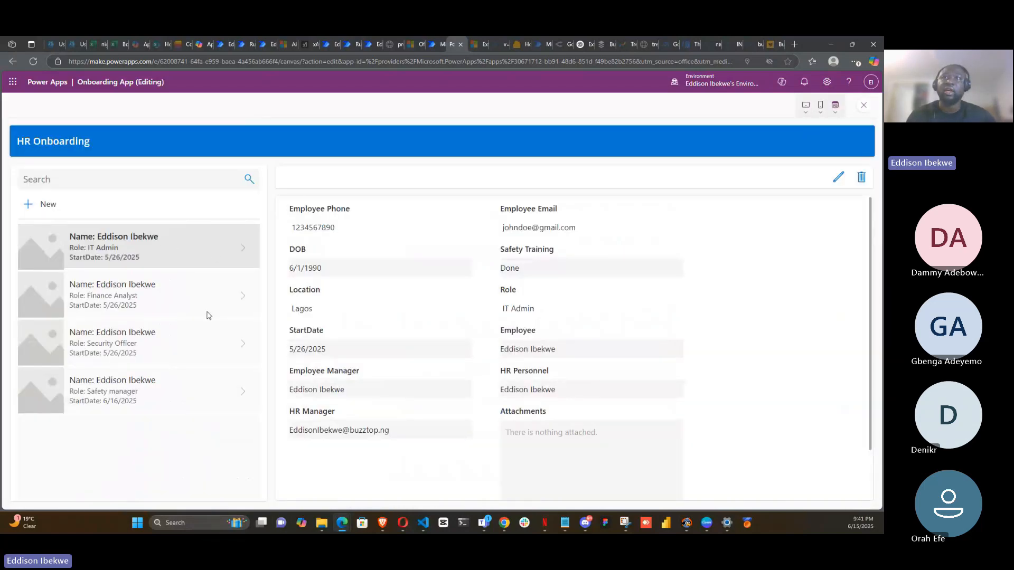
left_click(209, 314)
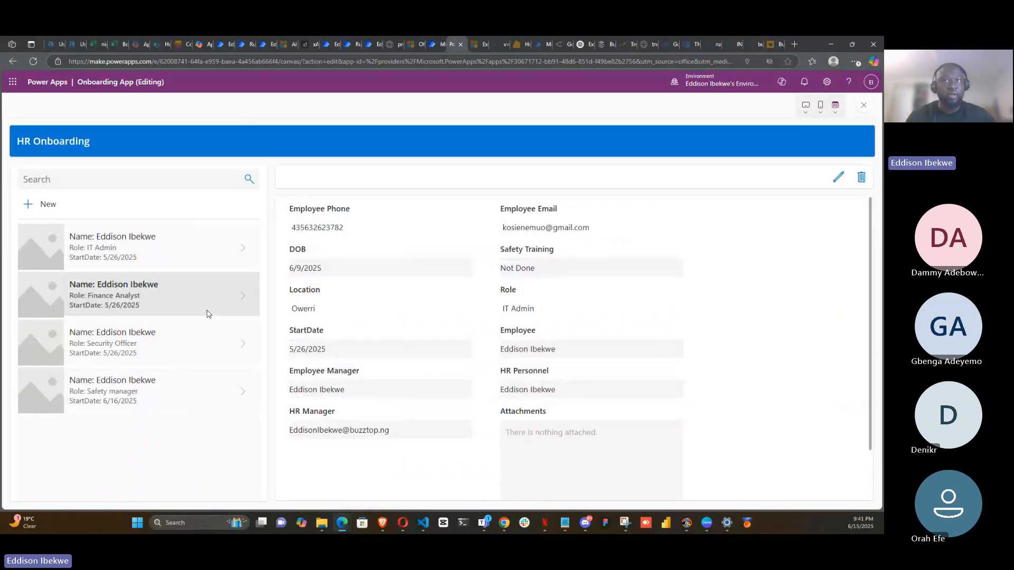
left_click(211, 352)
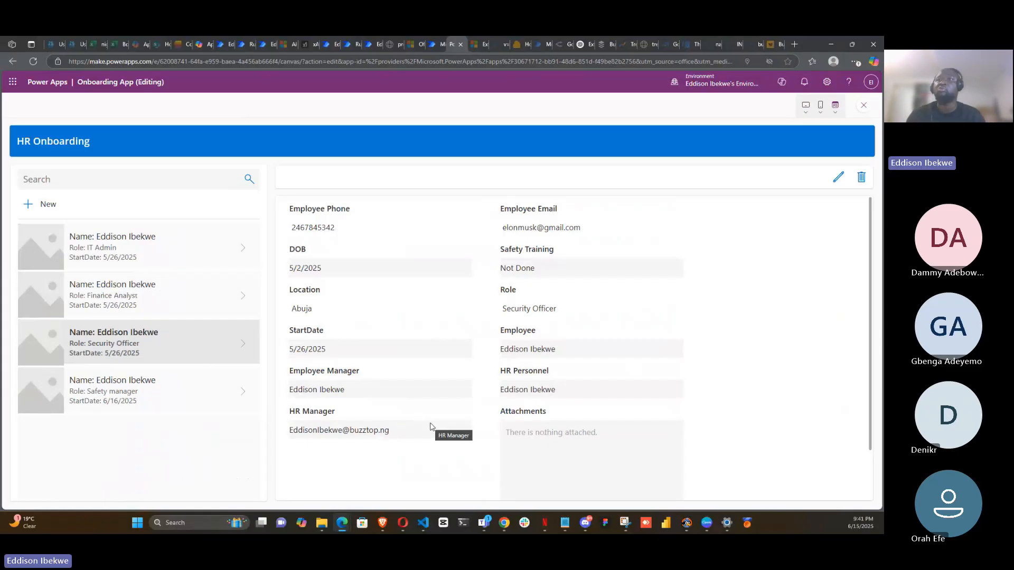
left_click(170, 394)
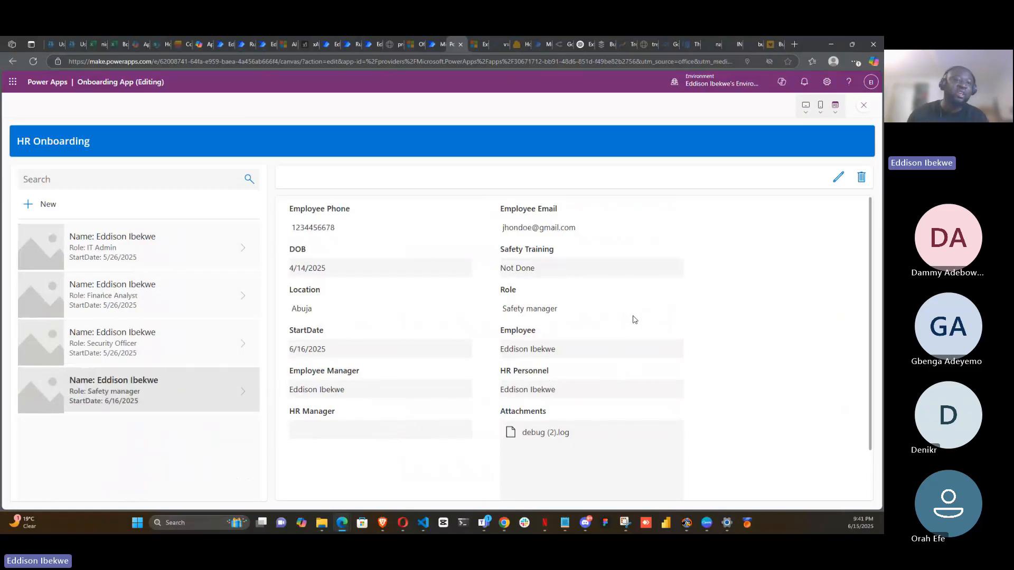
left_click(176, 340)
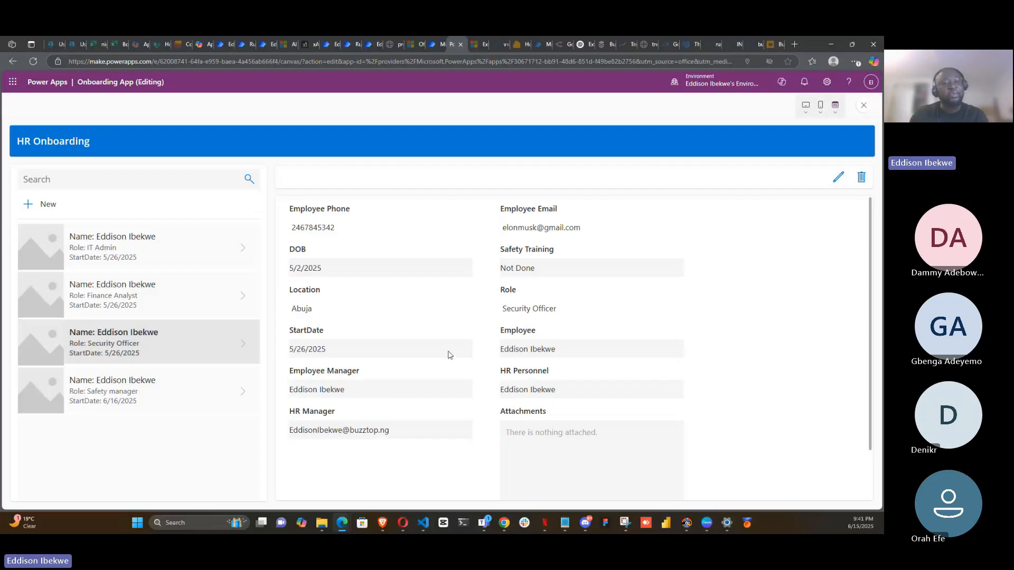
left_click(163, 305)
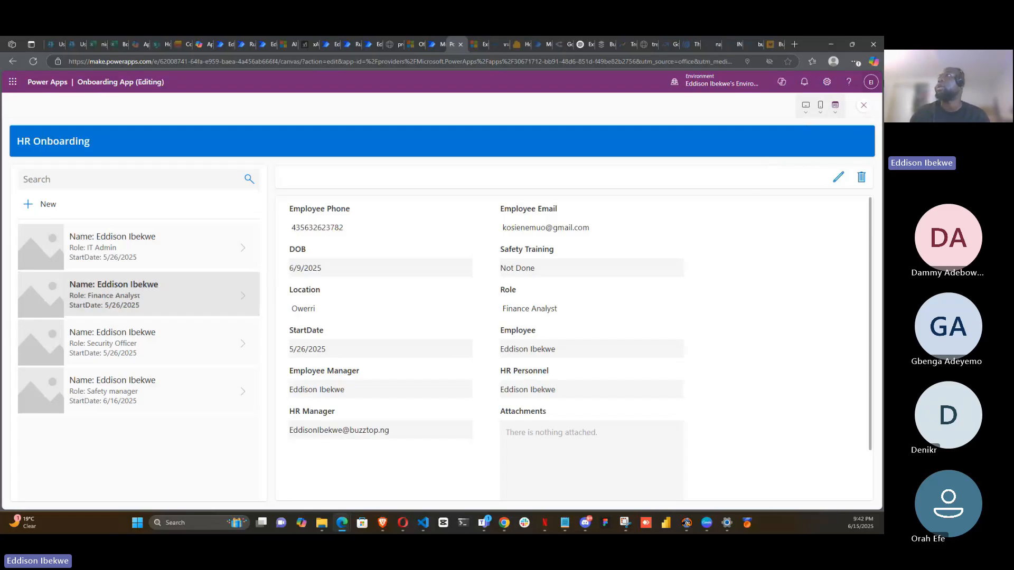
- Exit the preview and examine the screen's property list and the tree view
left_click(866, 107)
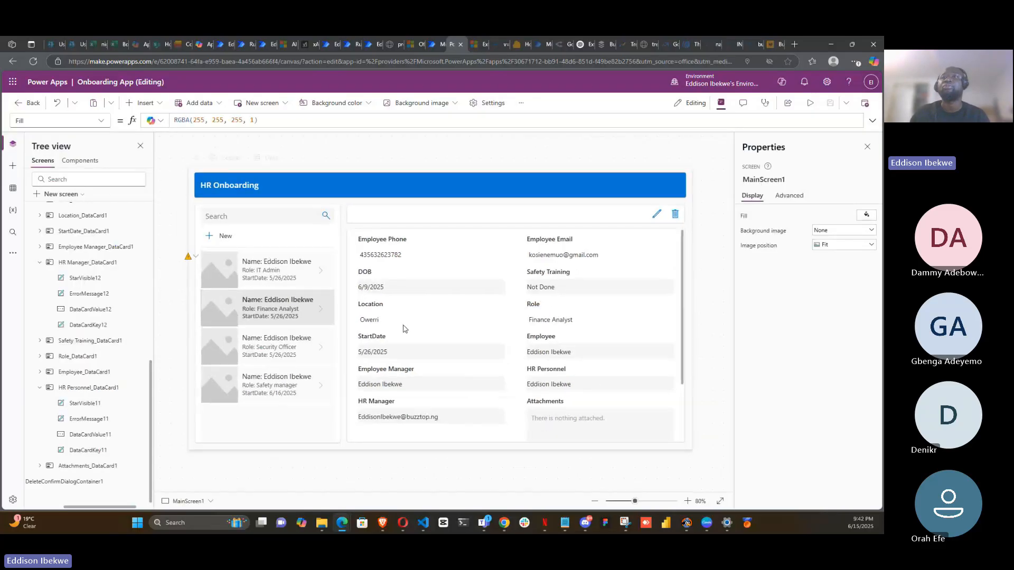
left_click(101, 121)
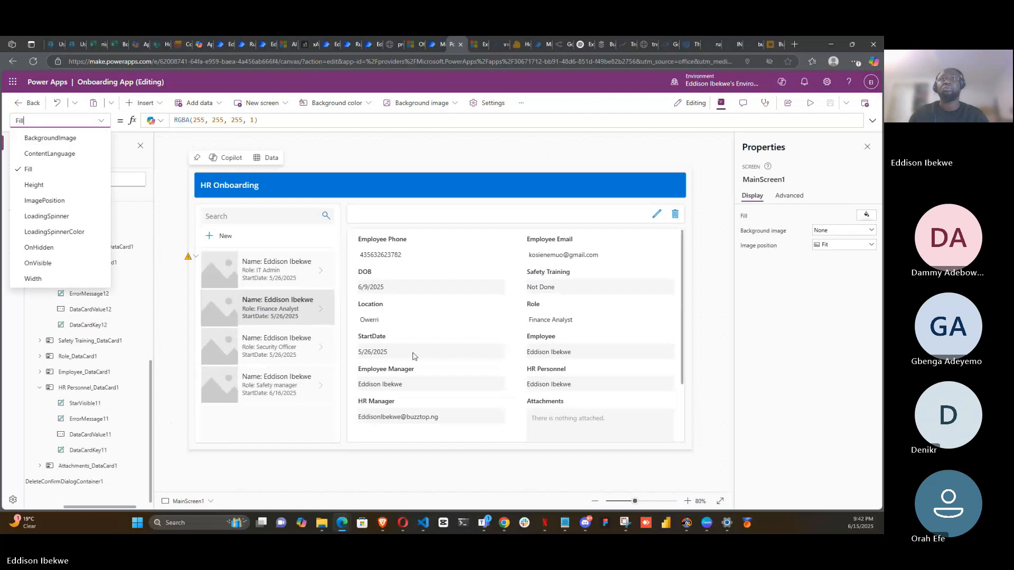
left_click(121, 156)
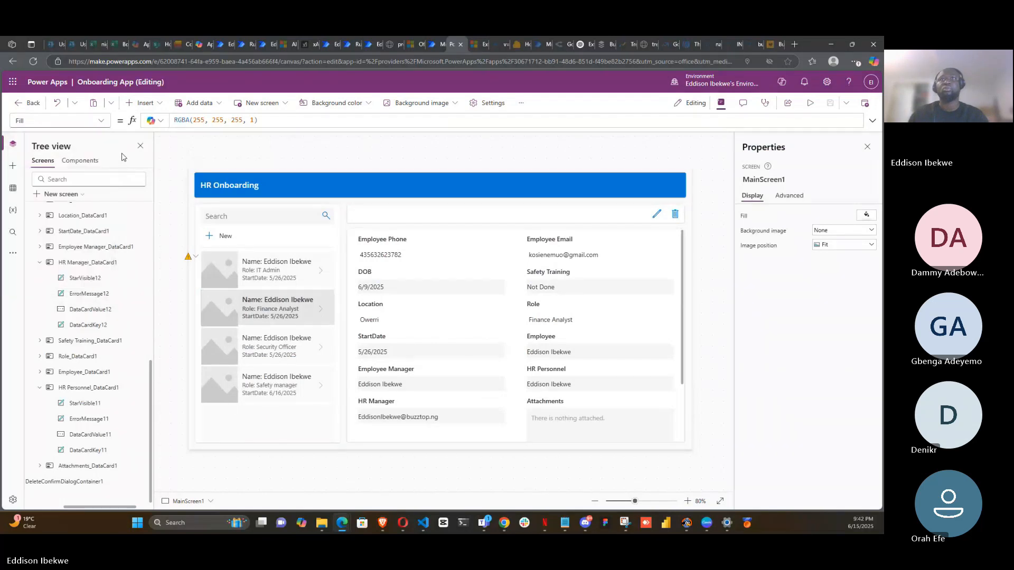
scroll(101, 428, "up", 1)
scroll(100, 428, "up", 5)
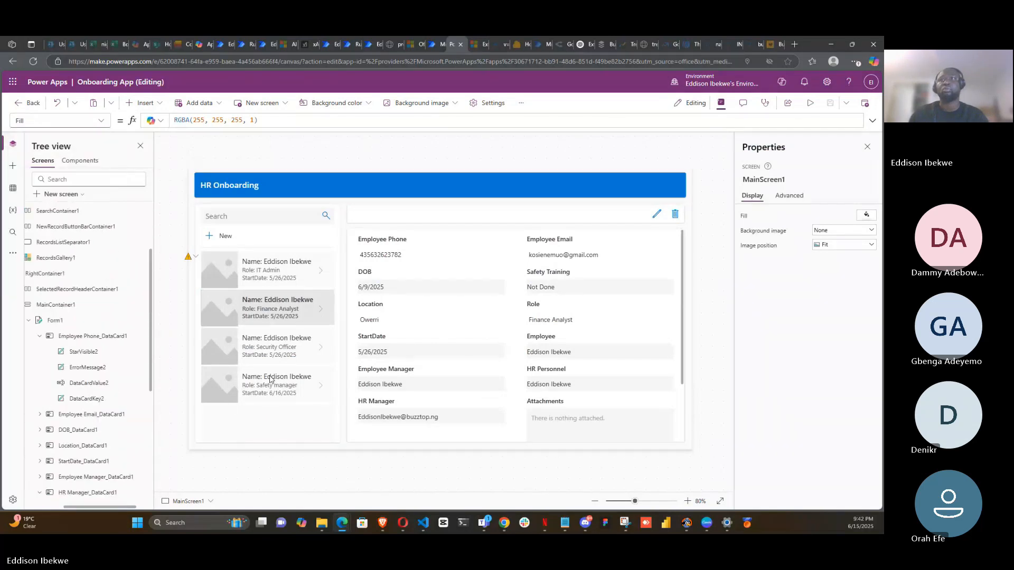
- Inspect the records gallery's Items and OnSelect formulas
left_click(317, 318)
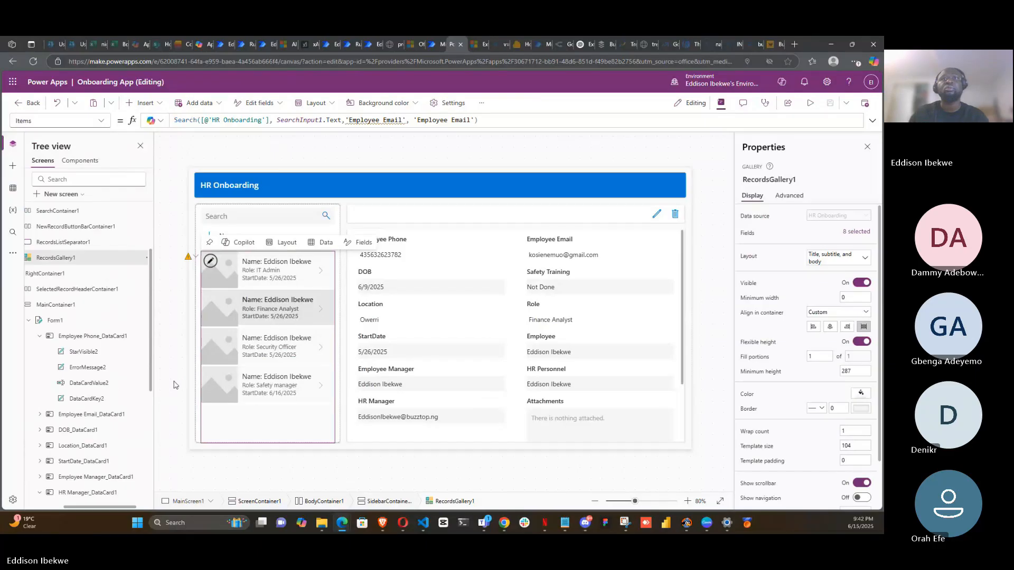
left_click_drag(103, 506, 63, 509)
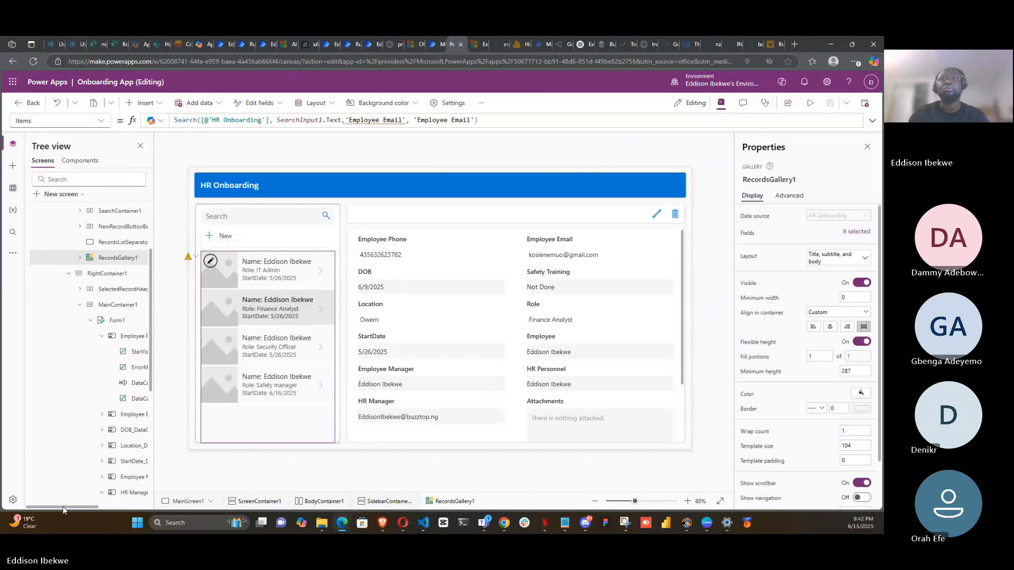
left_click(100, 121)
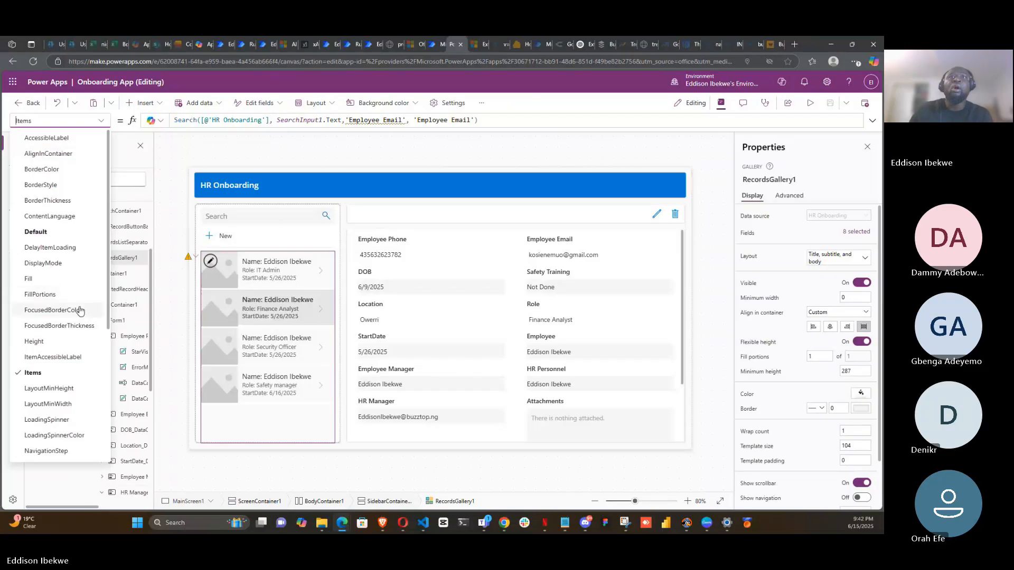
scroll(79, 317, "down", 3)
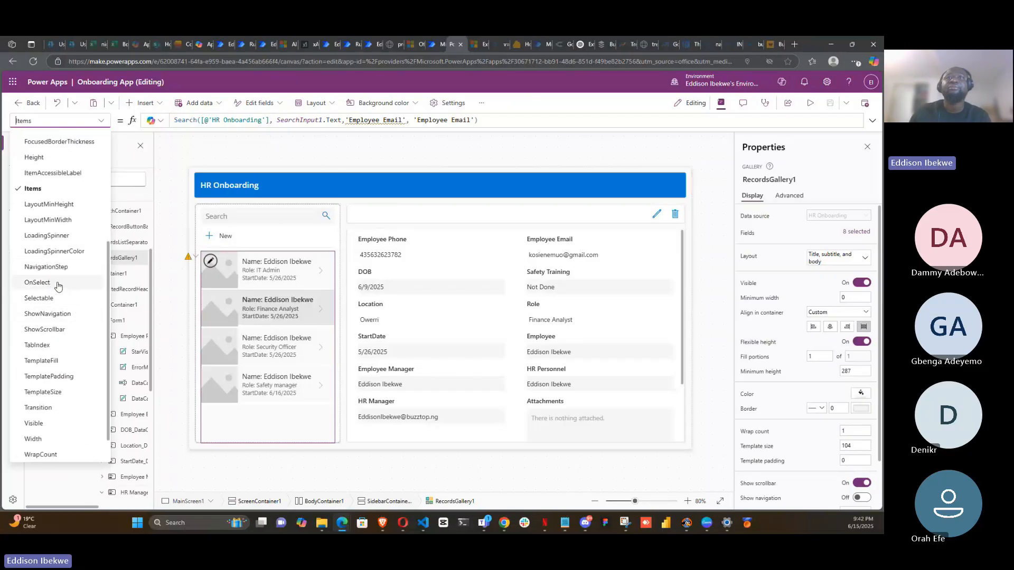
left_click(36, 282)
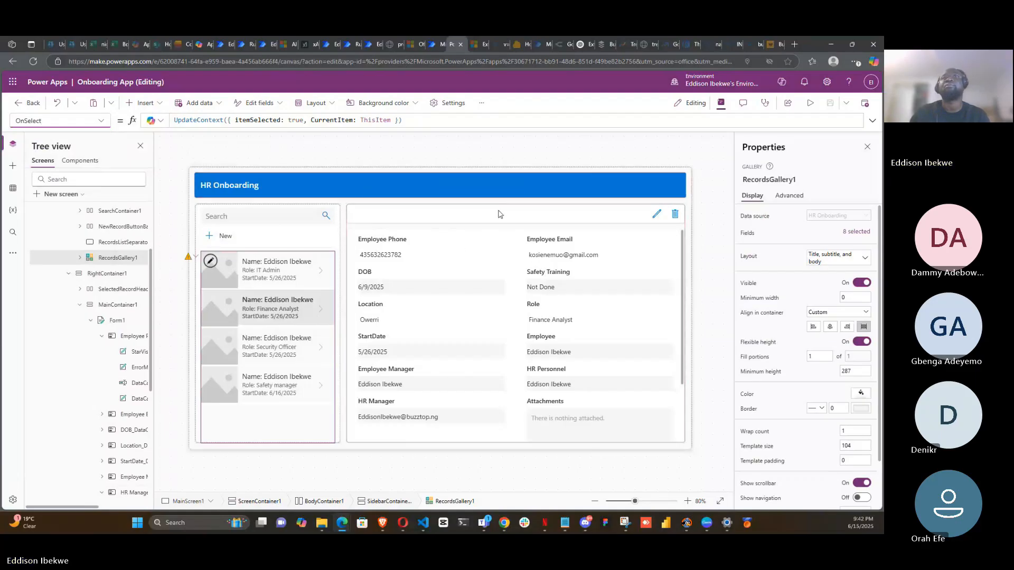
left_click(873, 121)
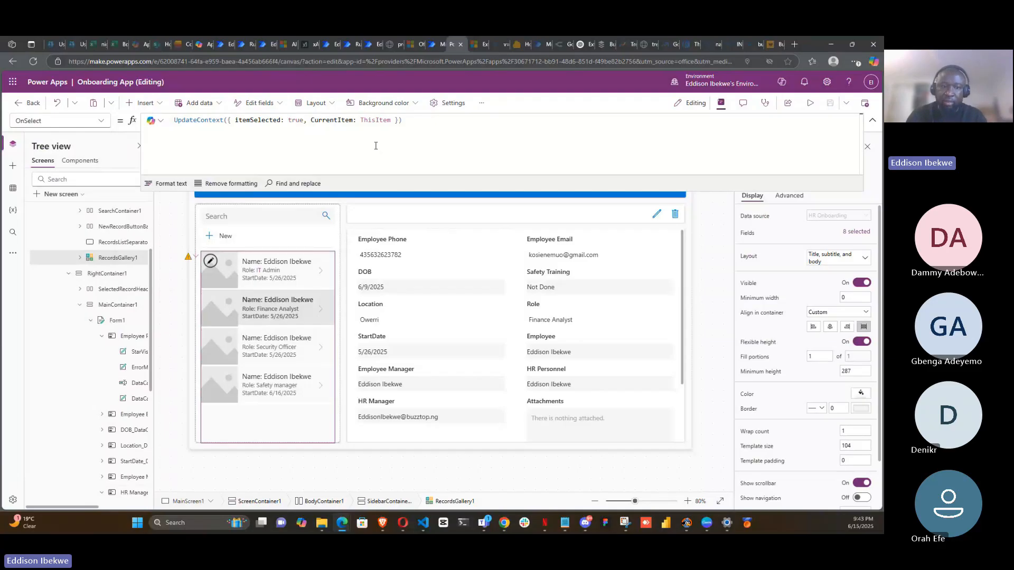
left_click(872, 123)
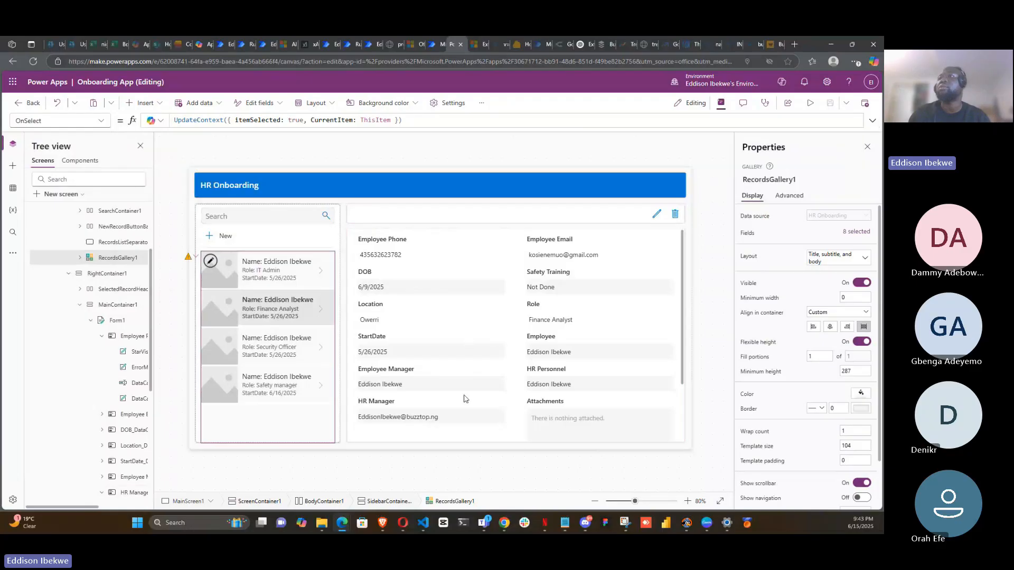
- Select the onboarding form and inspect its DataSource and Item formulas
left_click(459, 442)
left_click(682, 317)
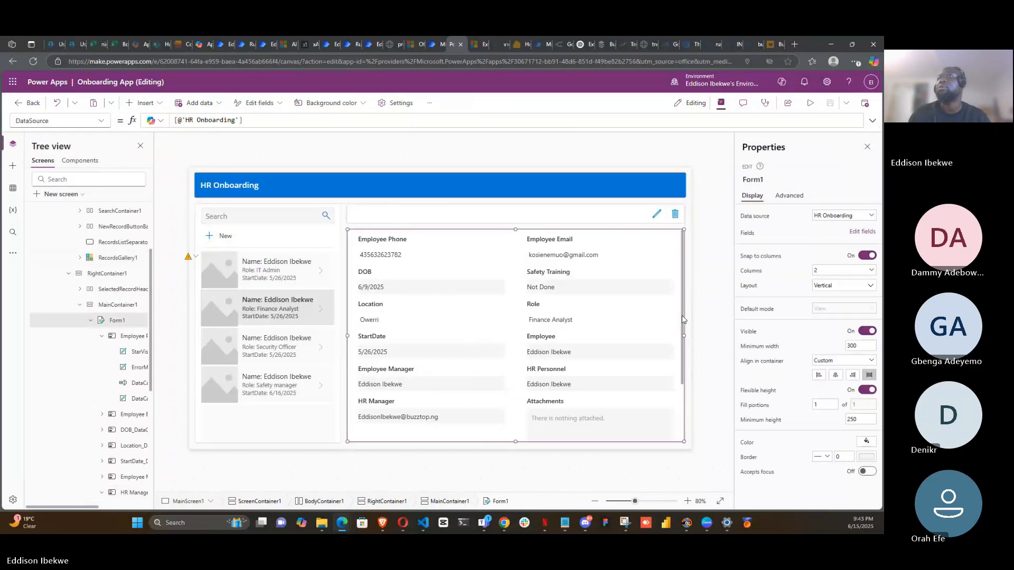
left_click(102, 122)
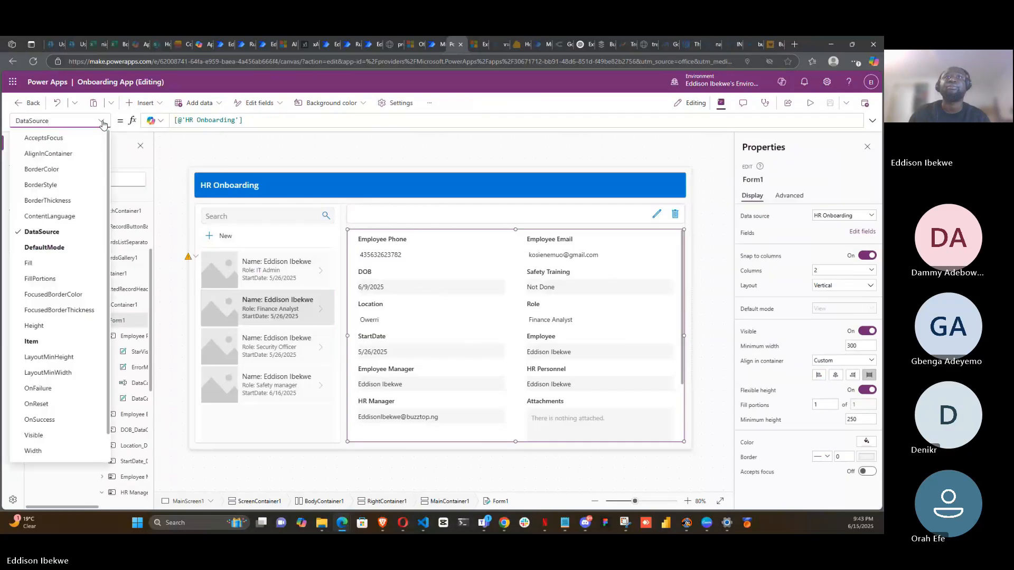
left_click(52, 343)
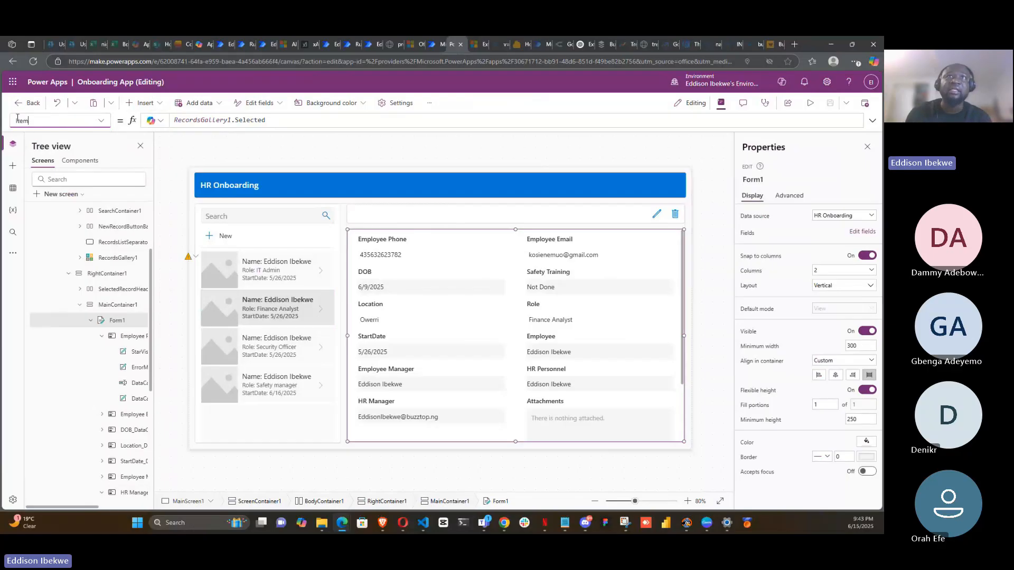
mouse_move(482, 287)
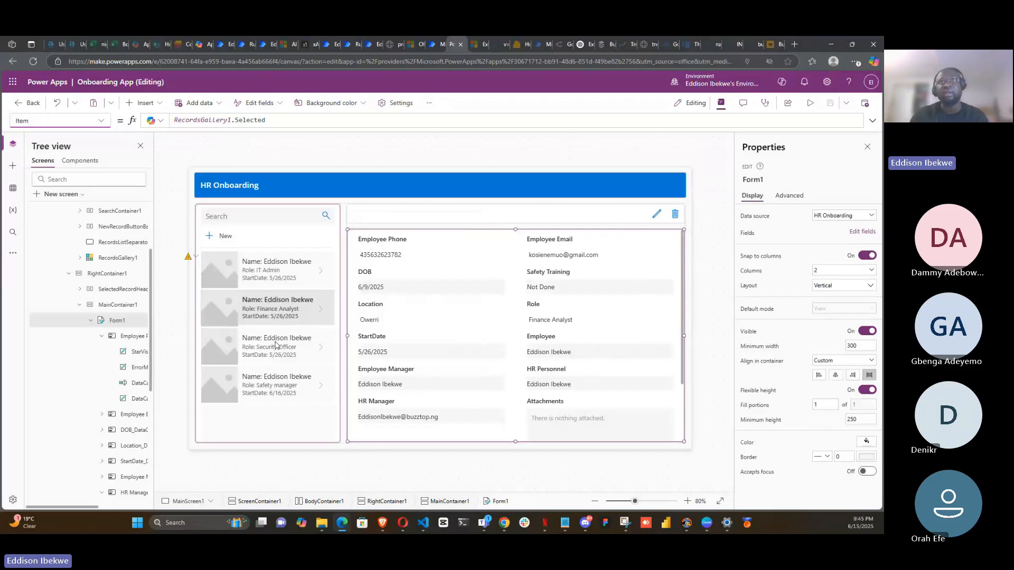
left_click(36, 122)
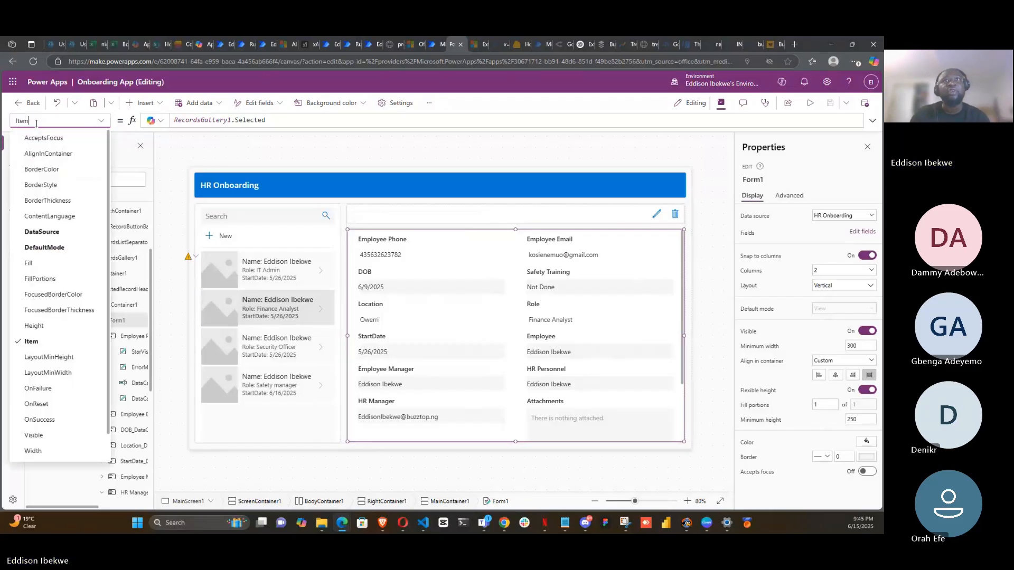
left_click(37, 124)
left_click(289, 120)
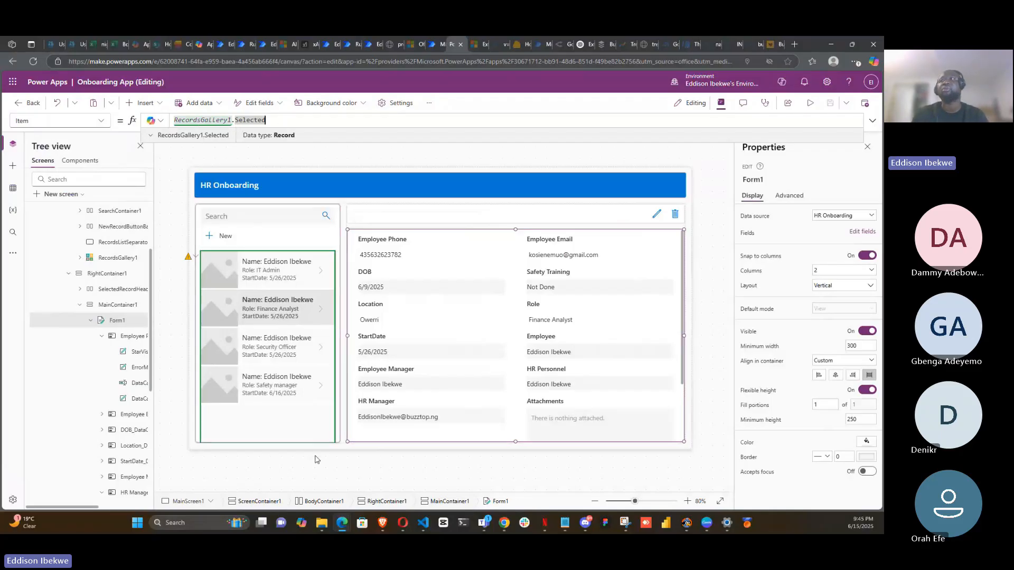
left_click(415, 452)
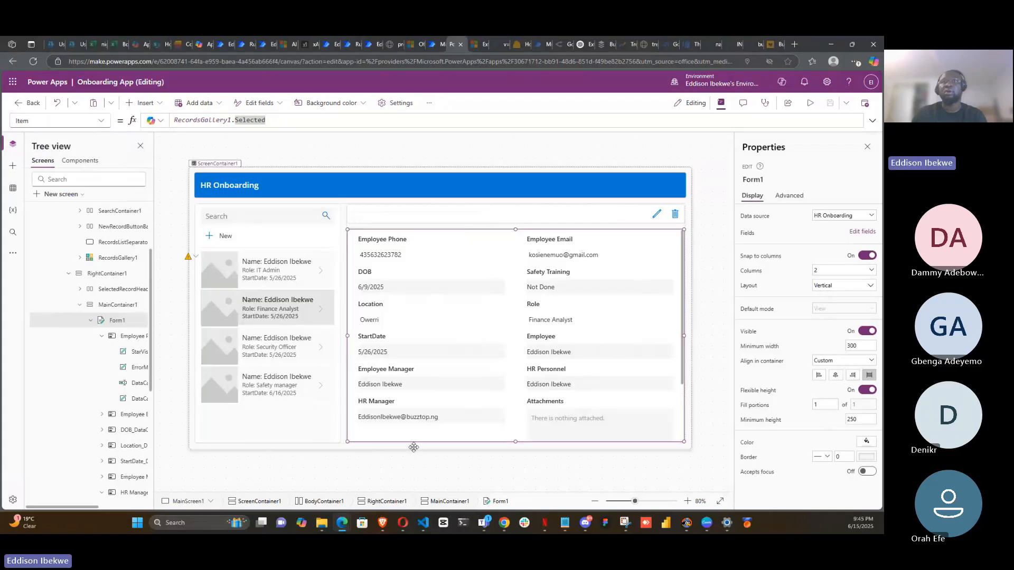
left_click(416, 451)
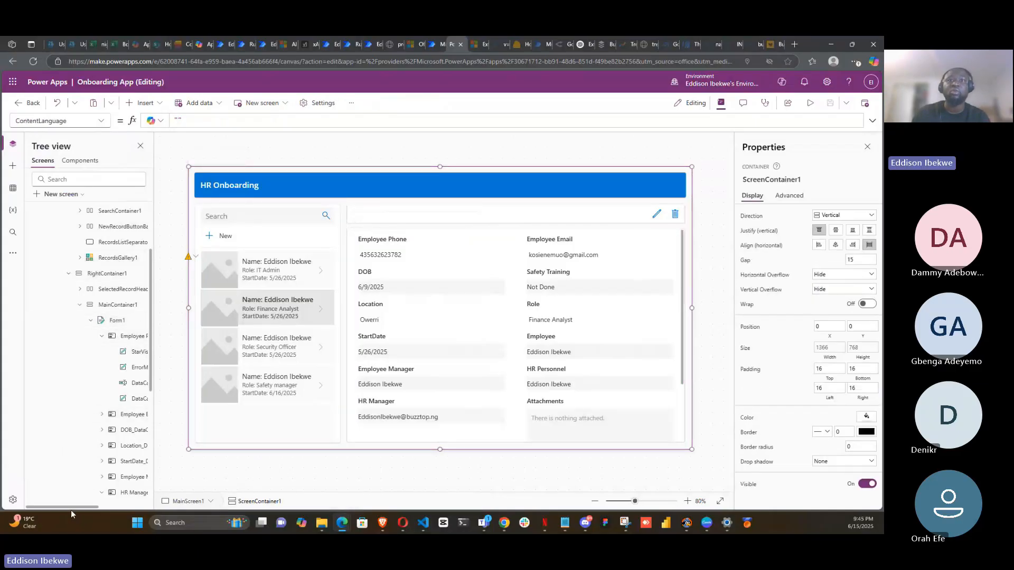
mouse_move(67, 510)
left_mouse_down()
mouse_move(90, 510)
mouse_move(66, 508)
left_mouse_up()
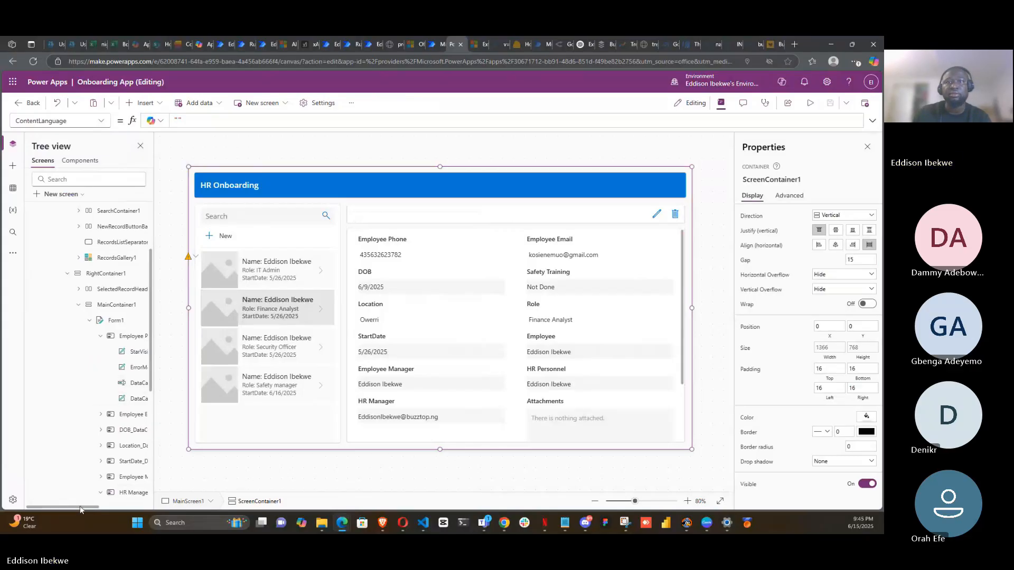
left_click_drag(74, 510, 51, 510)
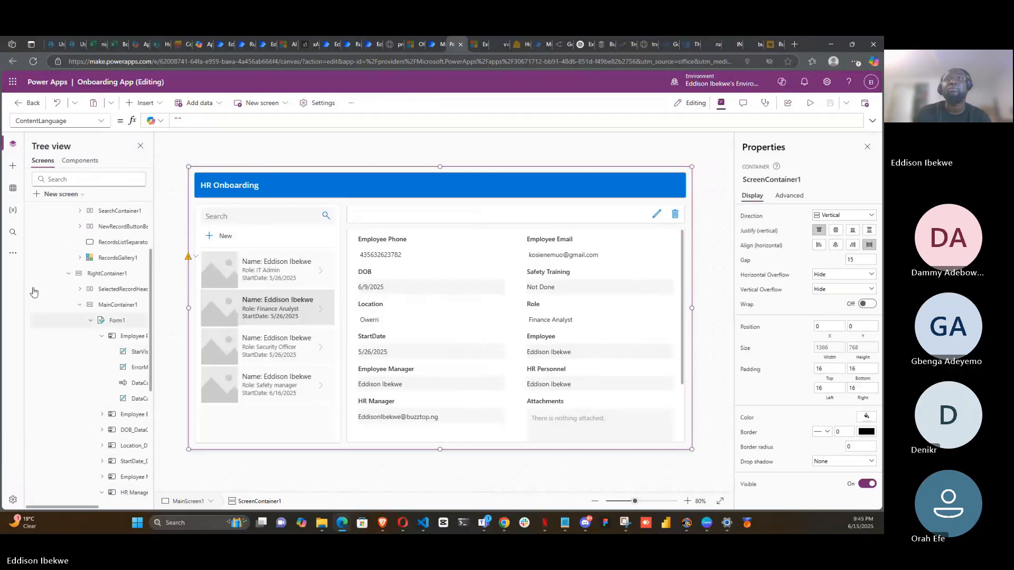
scroll(127, 401, "down", 5)
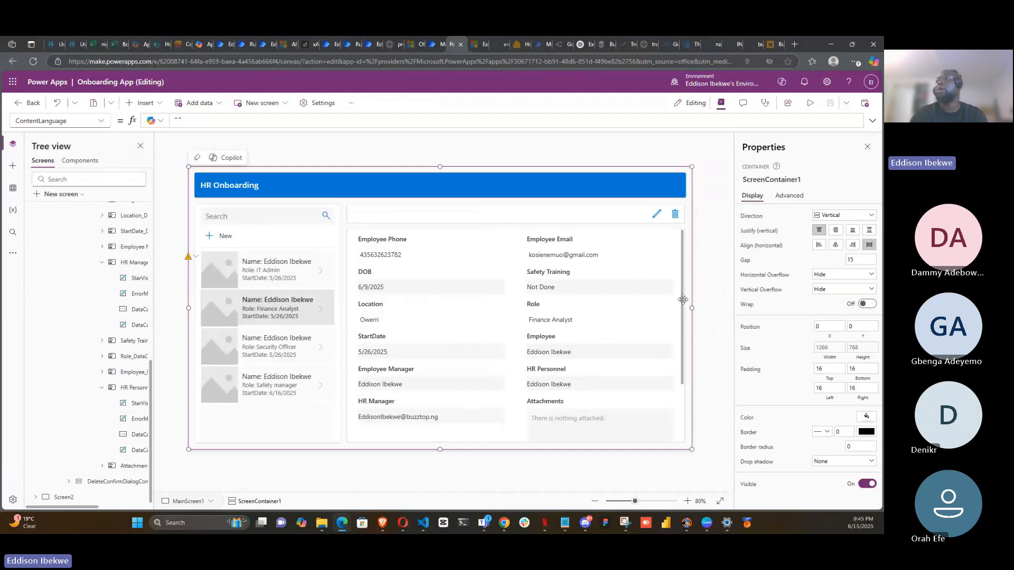
- Inspect the form's OnSuccess and OnFailure formulas
left_click(665, 307)
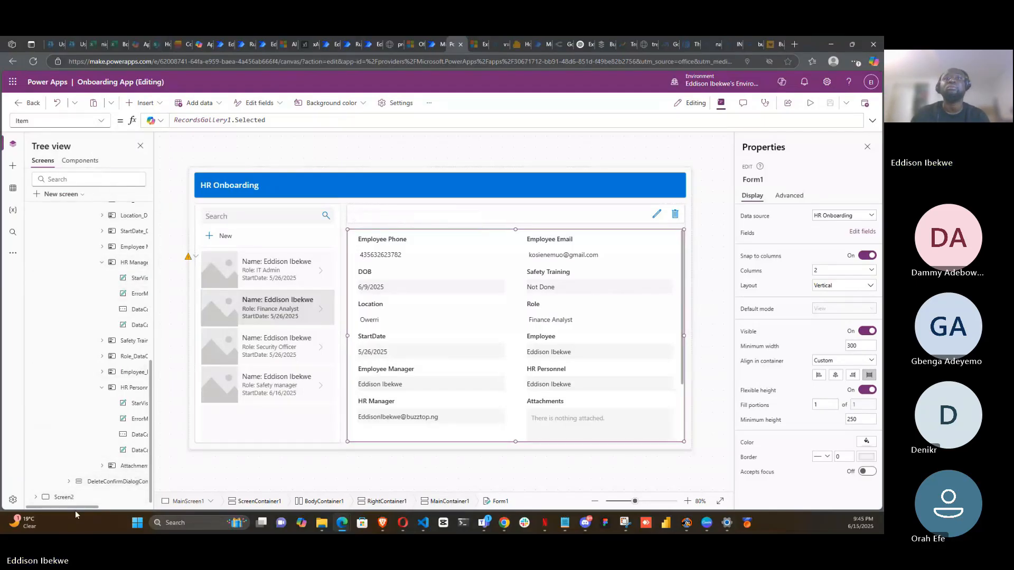
left_click_drag(75, 511, 117, 509)
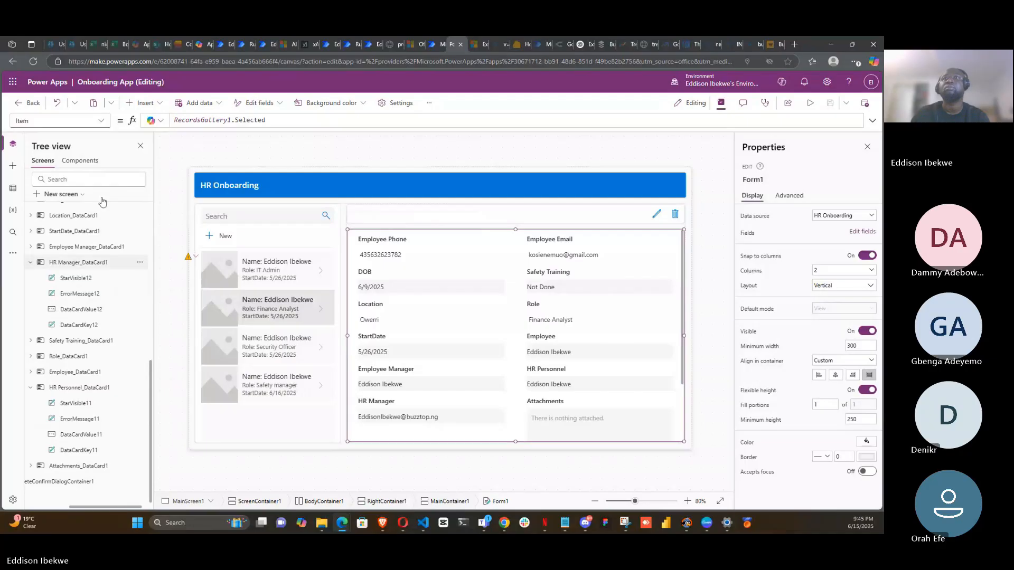
left_click(100, 121)
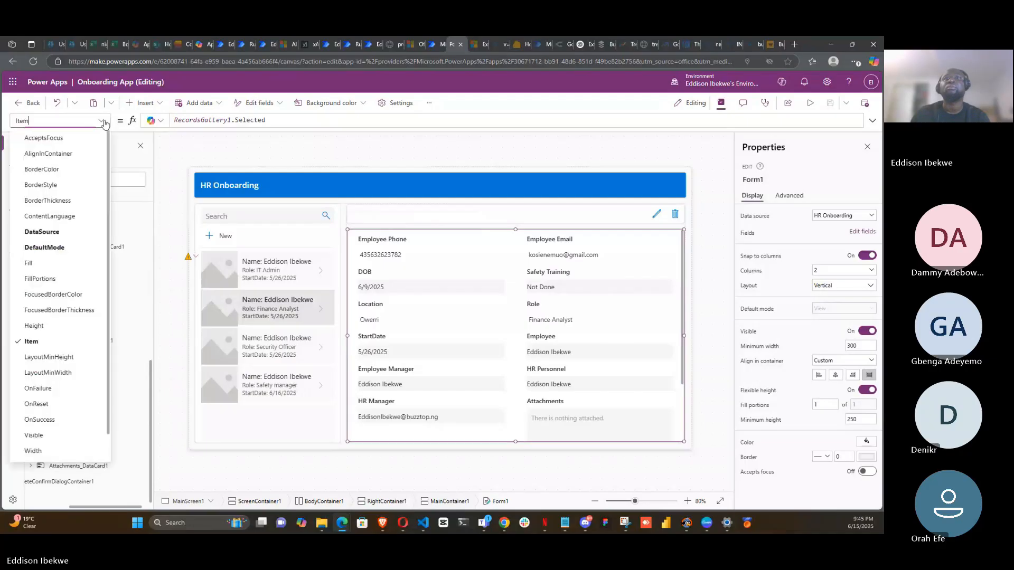
left_click(61, 420)
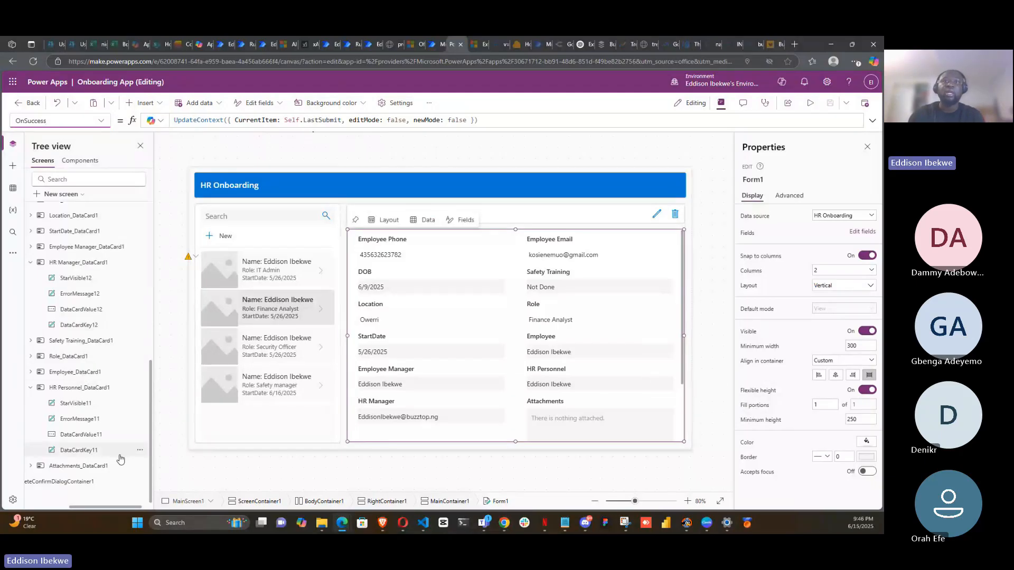
left_click(98, 121)
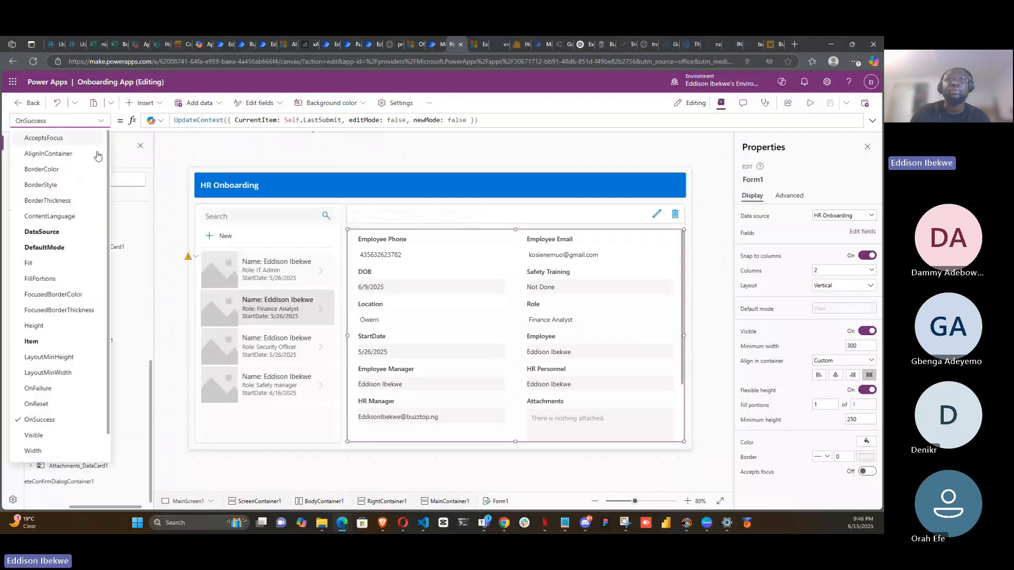
left_click(59, 390)
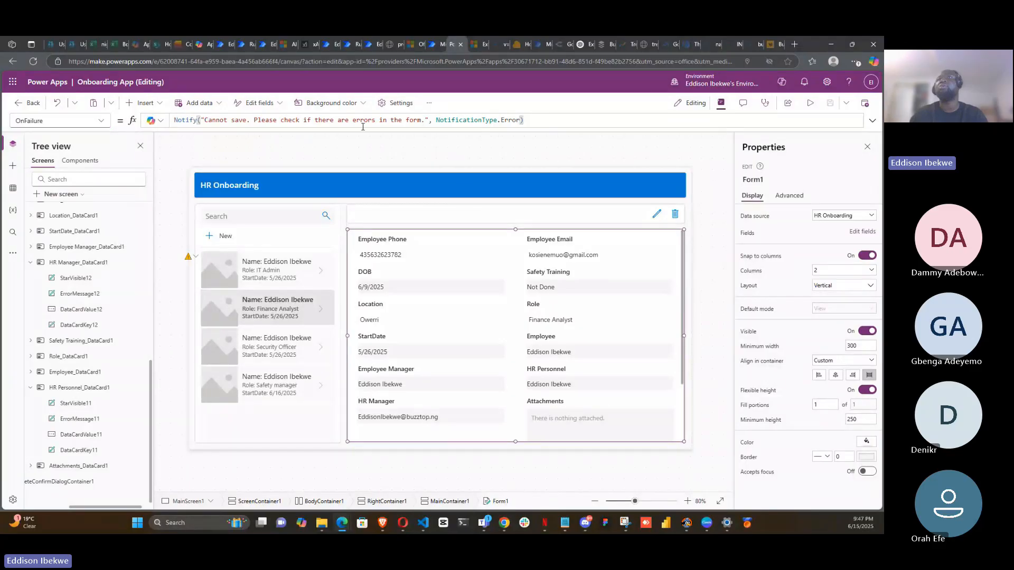
- Copy the form's OnFailure Notify formula and comment out the UpdateContext call in its OnSuccess formula
left_click_drag(558, 122, 134, 118)
key("ctrl+c")
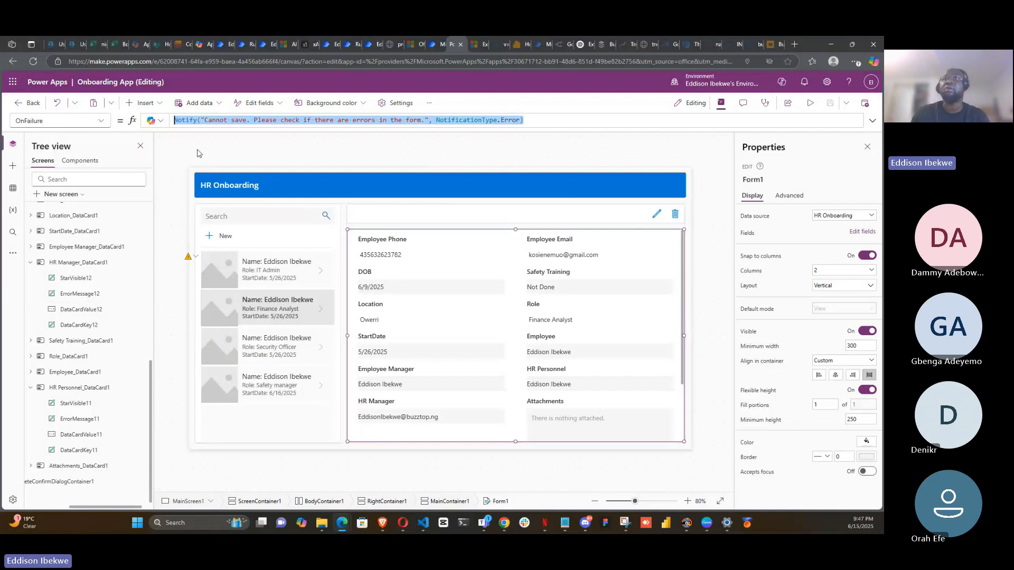
left_click(103, 123)
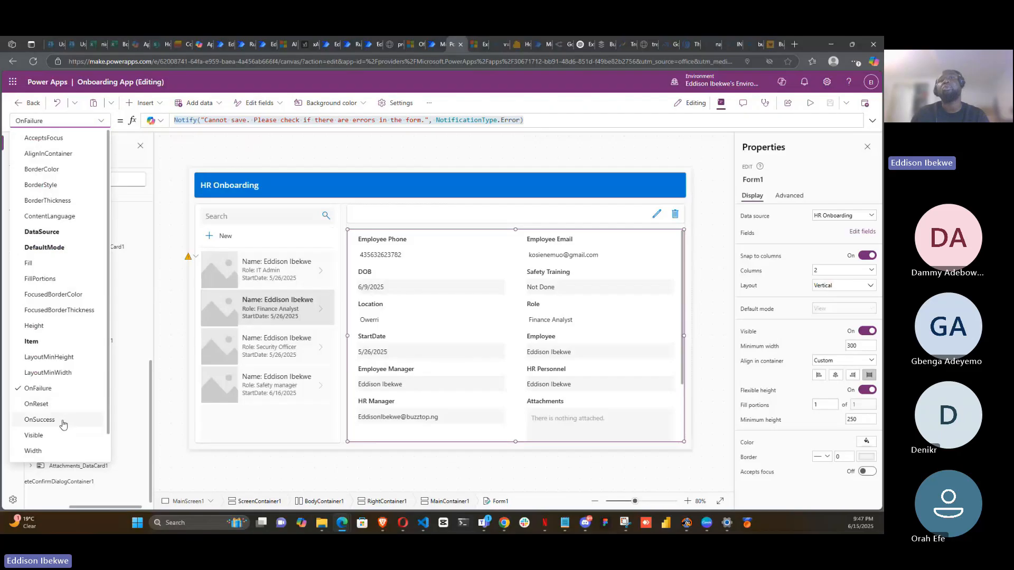
left_click(66, 421)
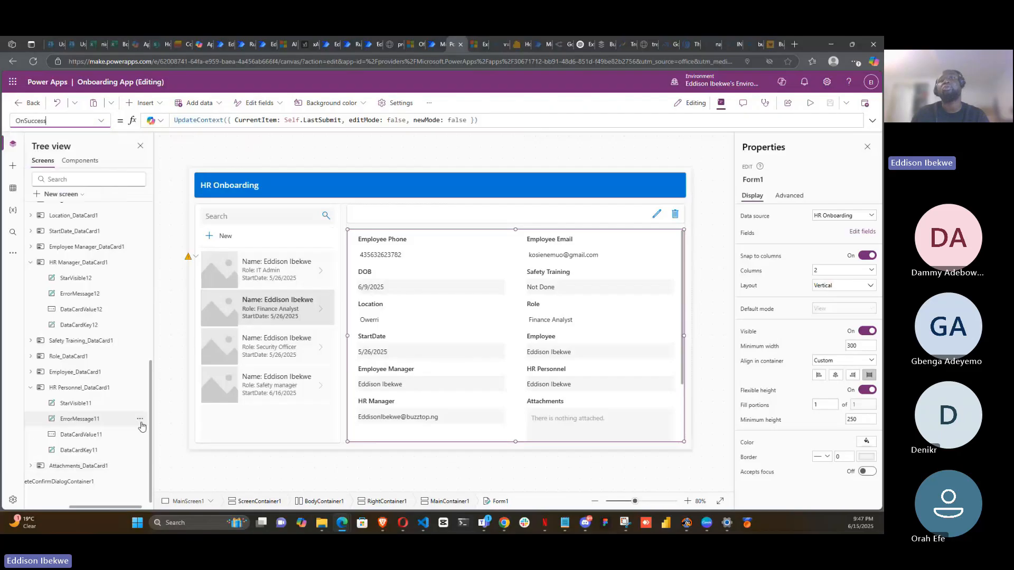
left_click(502, 119)
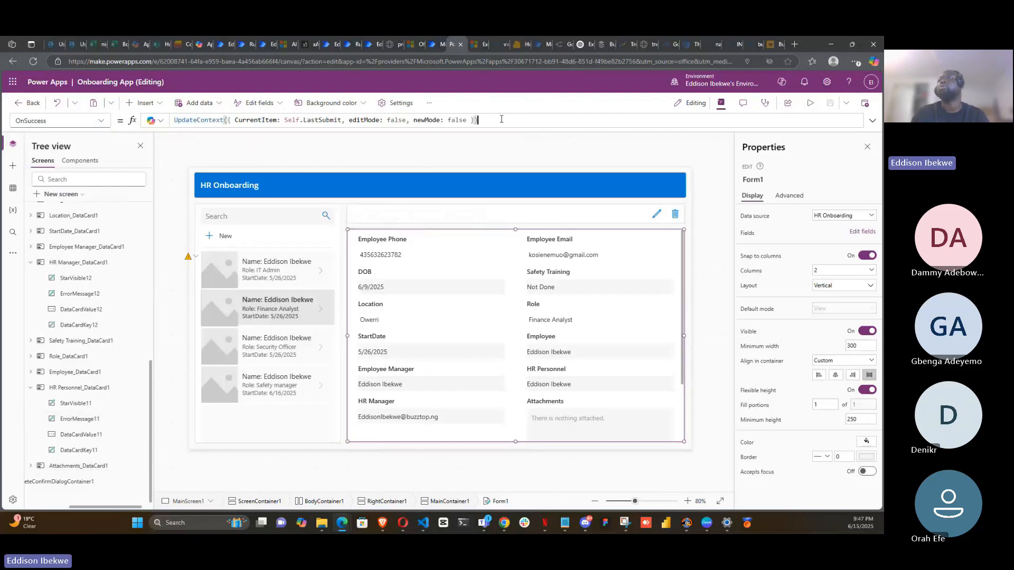
left_click(873, 120)
left_click(175, 119)
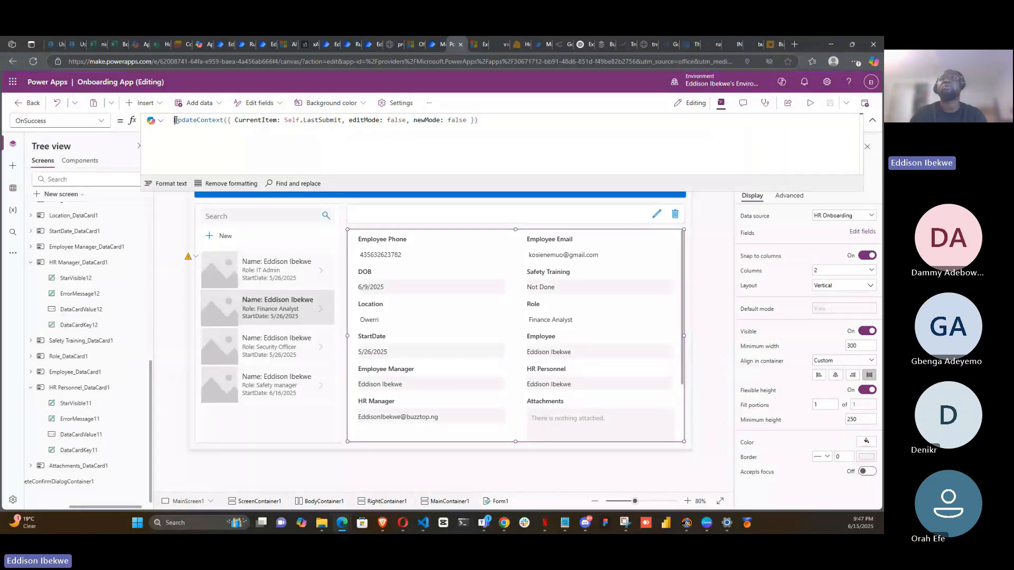
type("//")
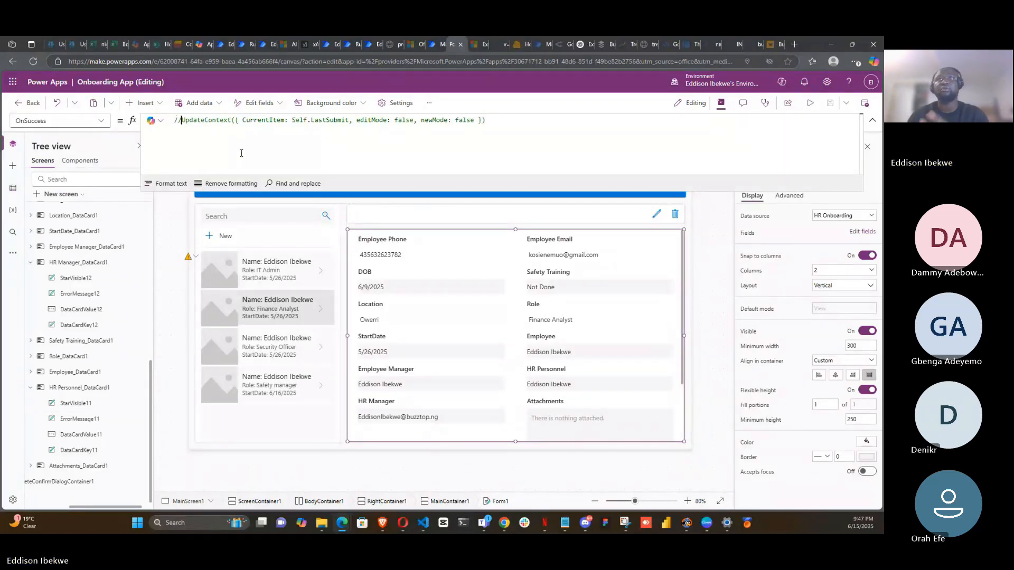
- Paste the copied Notify formula on a new line of the OnSuccess formula and change its notification type to NotificationType.Success
left_click(531, 118)
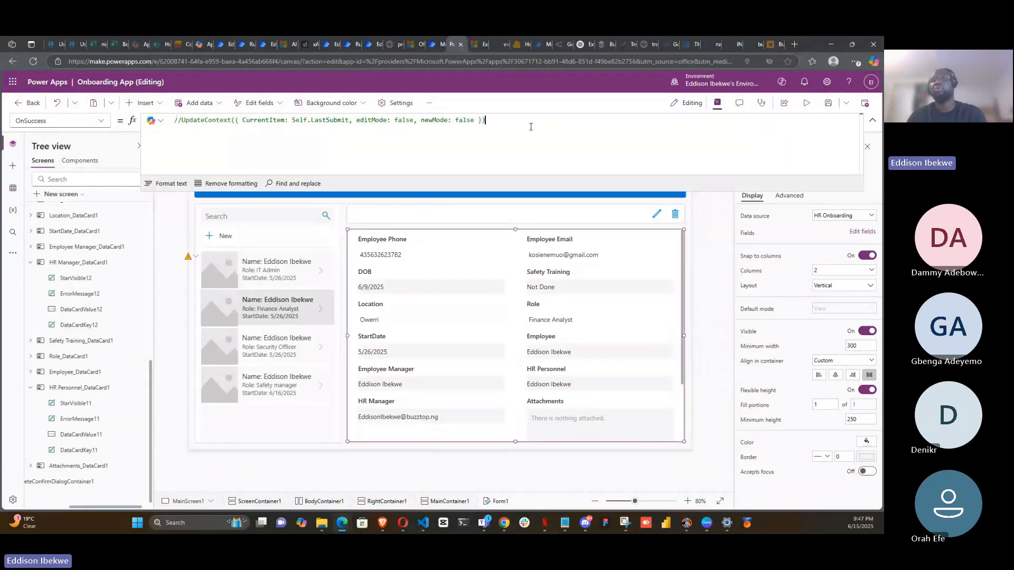
key("Return")
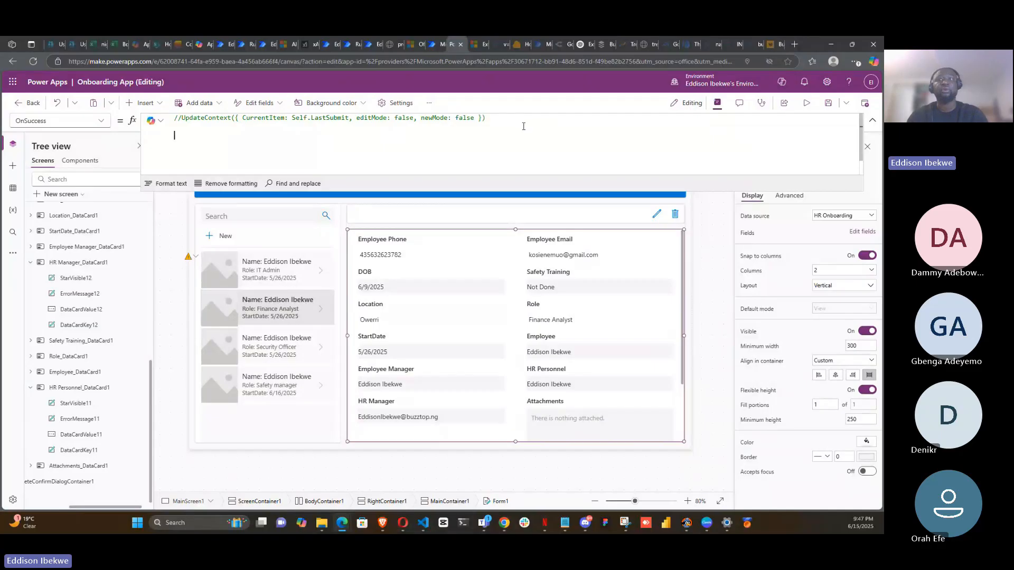
key("ctrl+v")
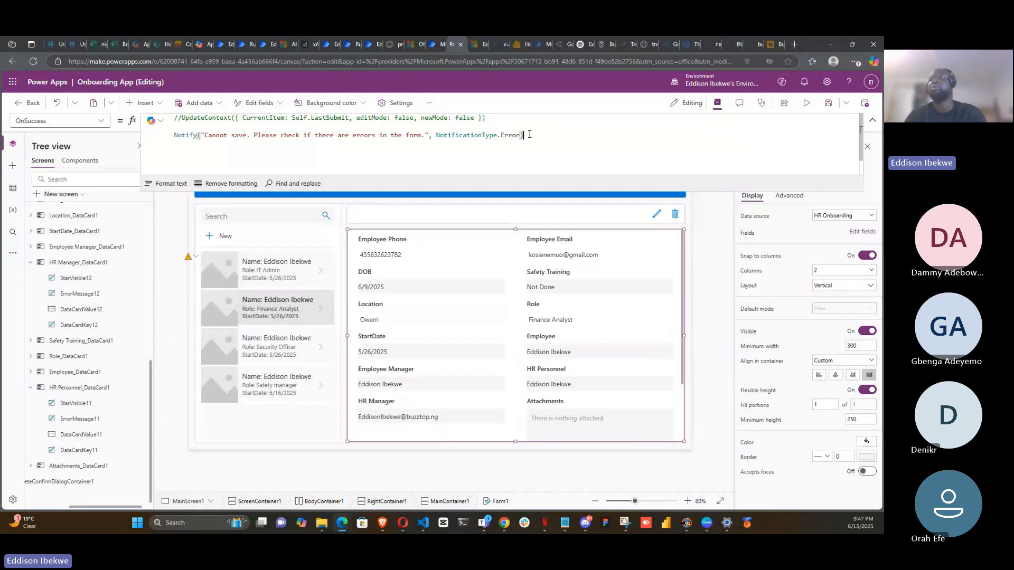
key("BackSpace")
key("BackSpace")
key("BackSpace")
key("BackSpace")
key("BackSpace")
key("BackSpace")
key("BackSpace")
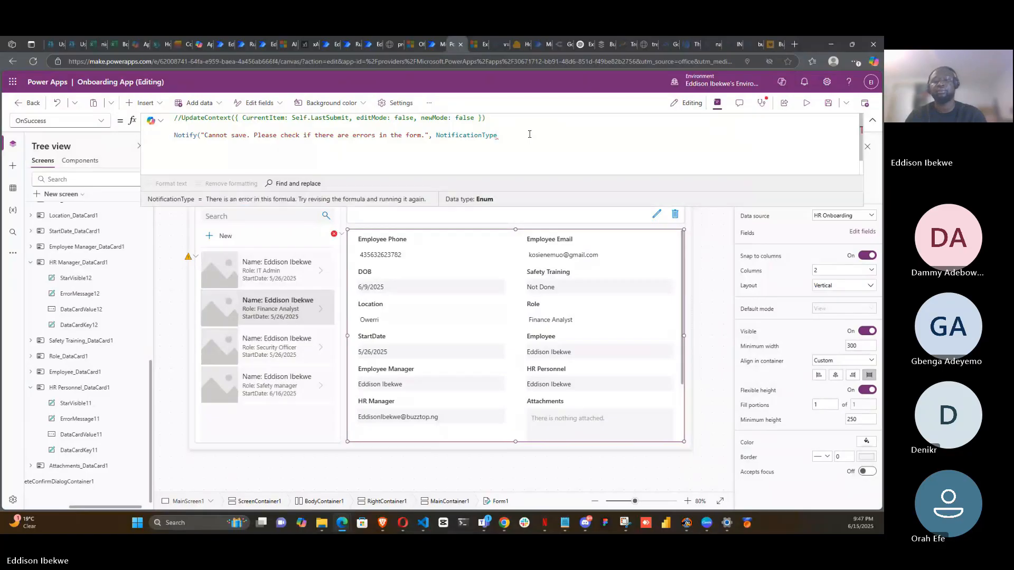
type(".")
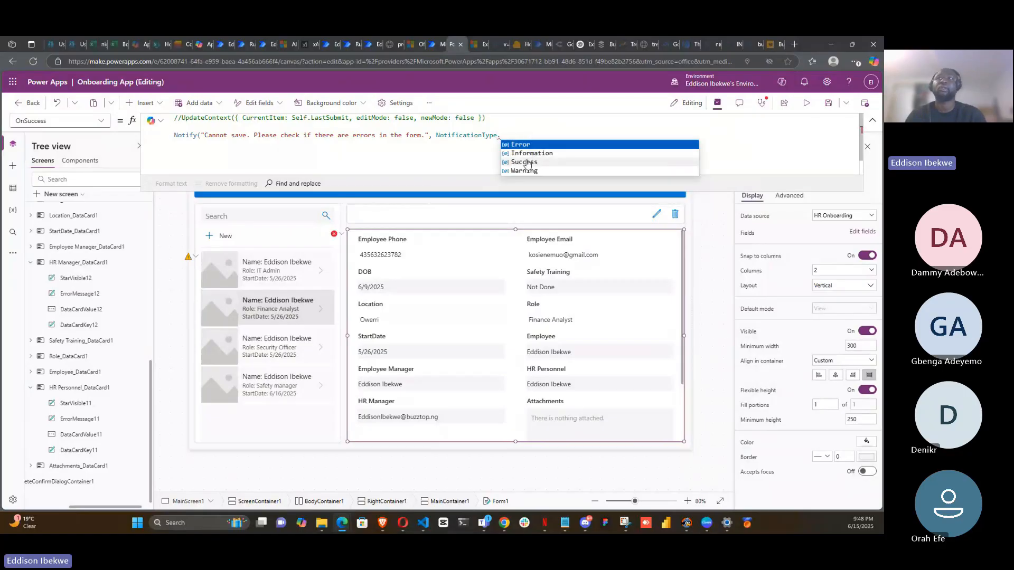
left_click(525, 163)
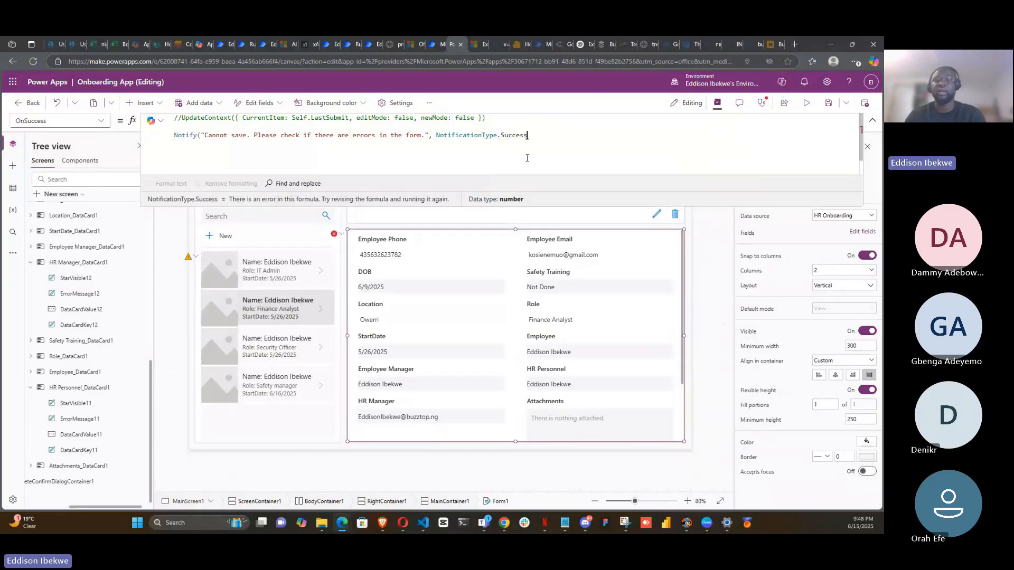
type(")")
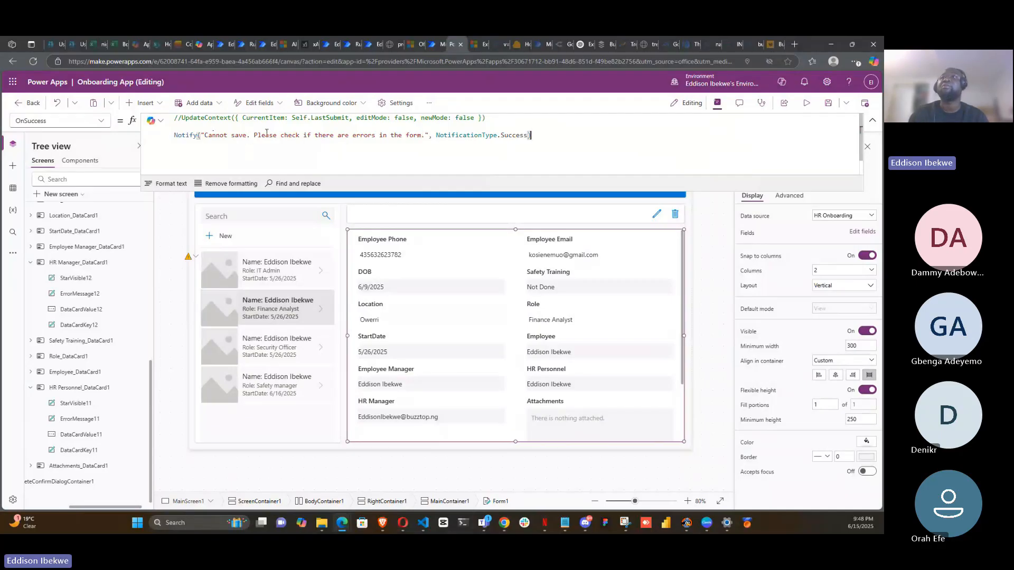
- Rewrite the success notification message to read "Successfully saved. Thank you."
left_click(247, 136)
key("BackSpace")
key("BackSpace")
key("BackSpace")
key("BackSpace")
key("BackSpace")
key("BackSpace")
key("BackSpace")
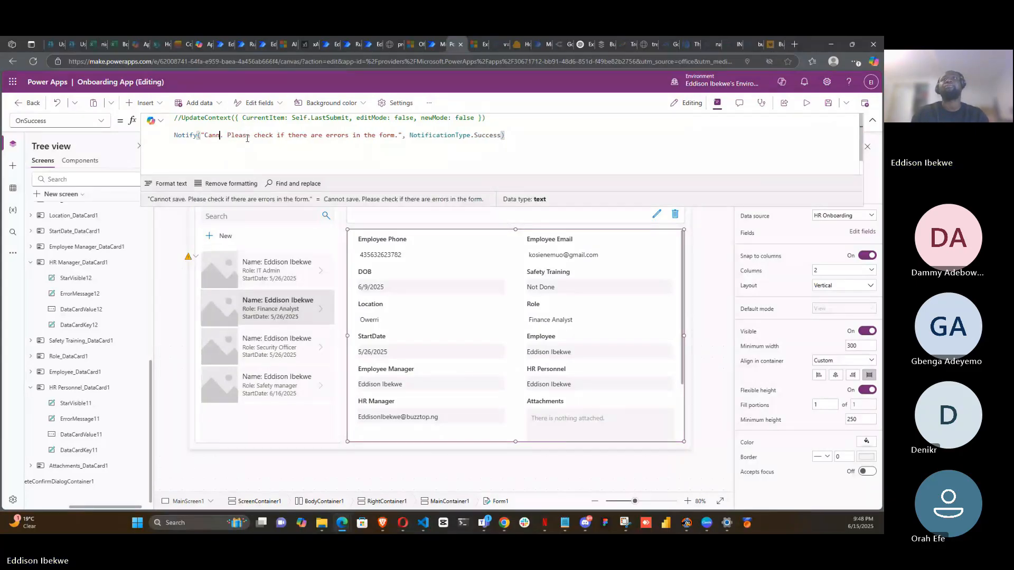
key("BackSpace")
key("BackSpace")
key("BackSpace")
key("BackSpace")
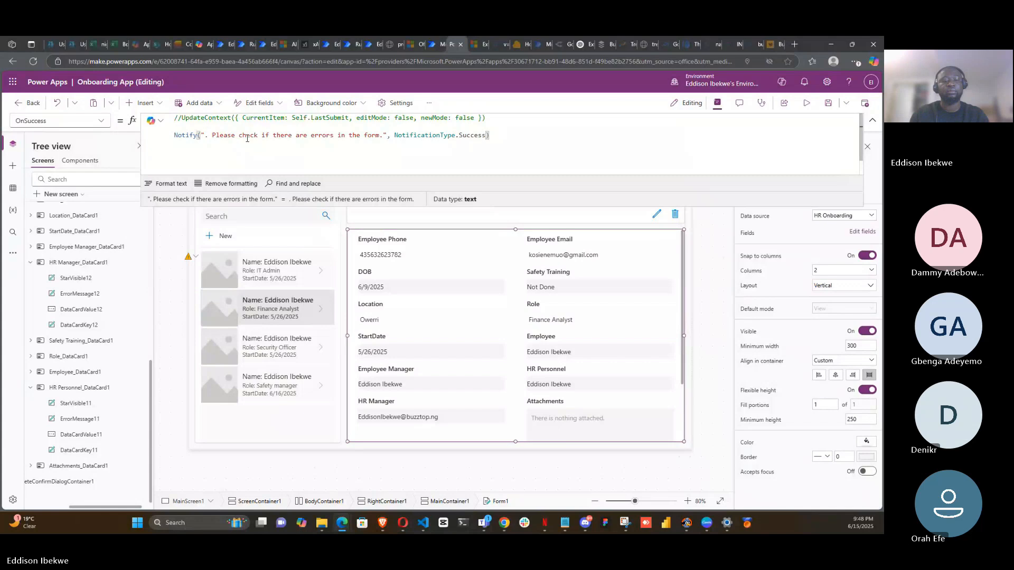
type("SU")
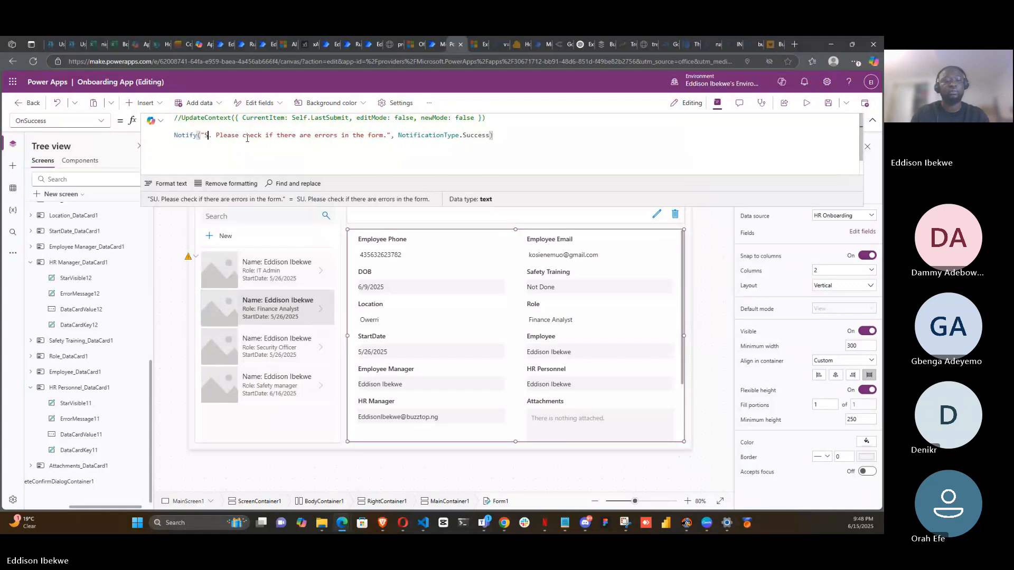
type("ucc")
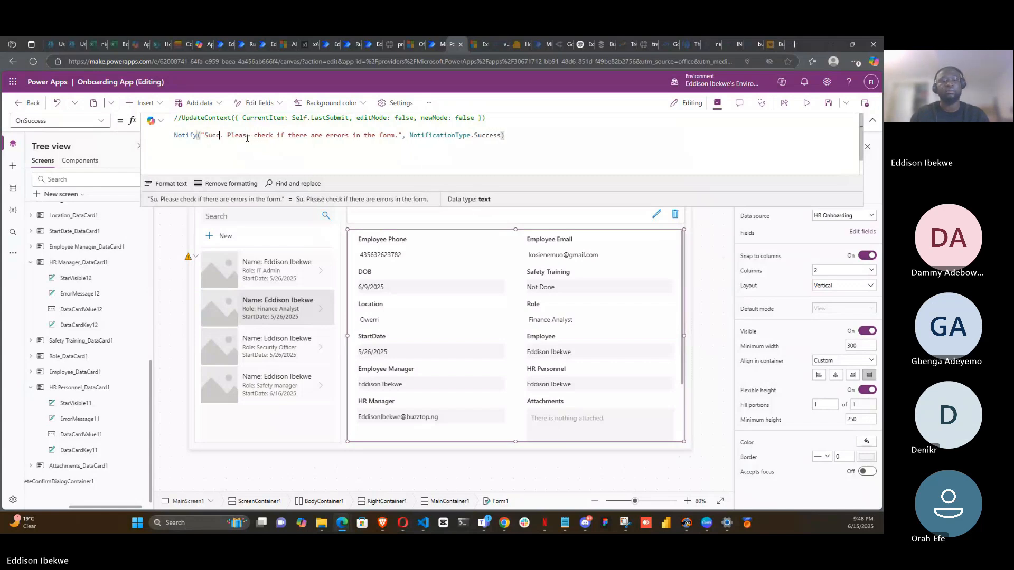
type("efu")
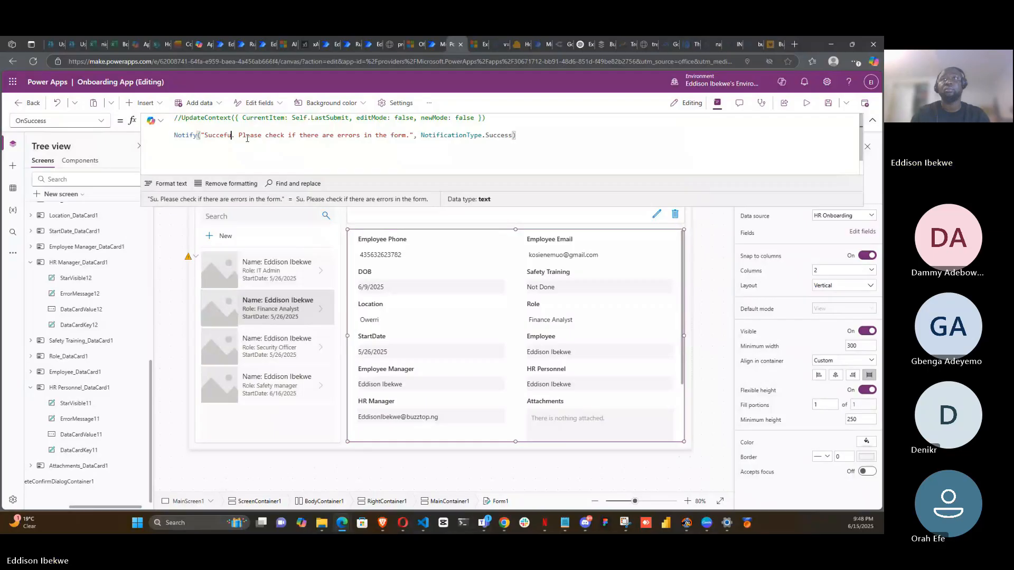
key("BackSpace")
key("BackSpace")
type("ss")
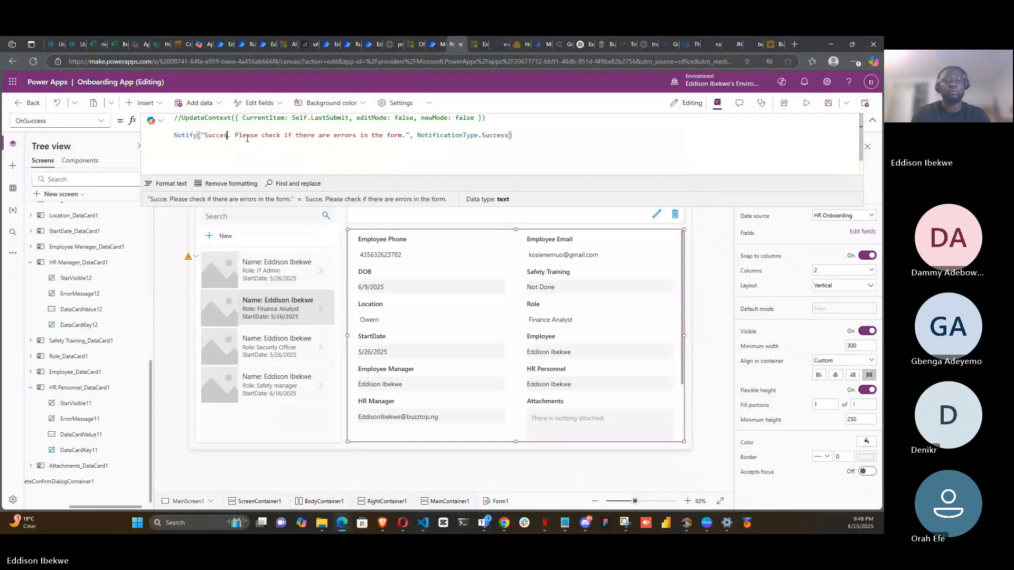
type("ful")
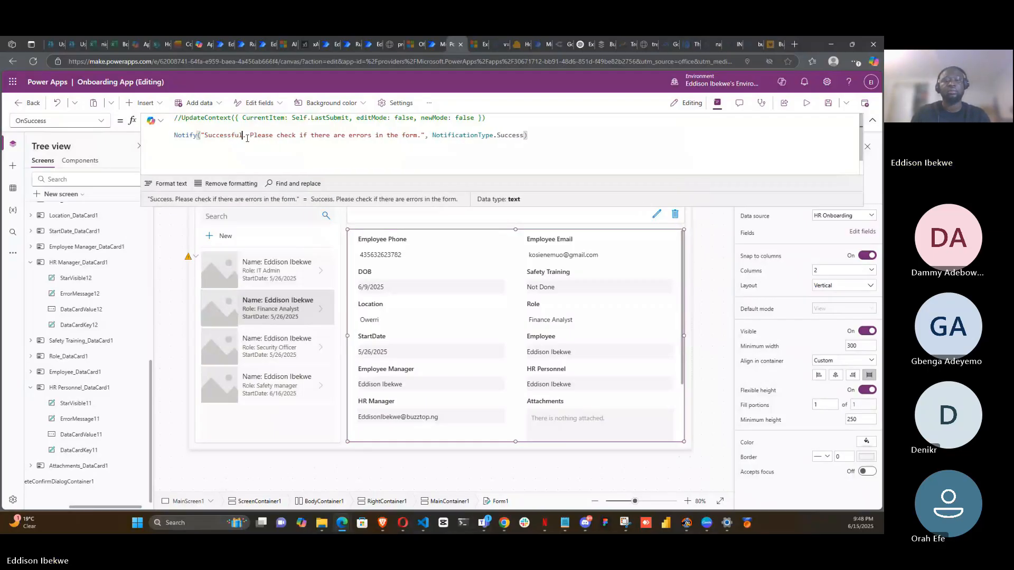
type("l")
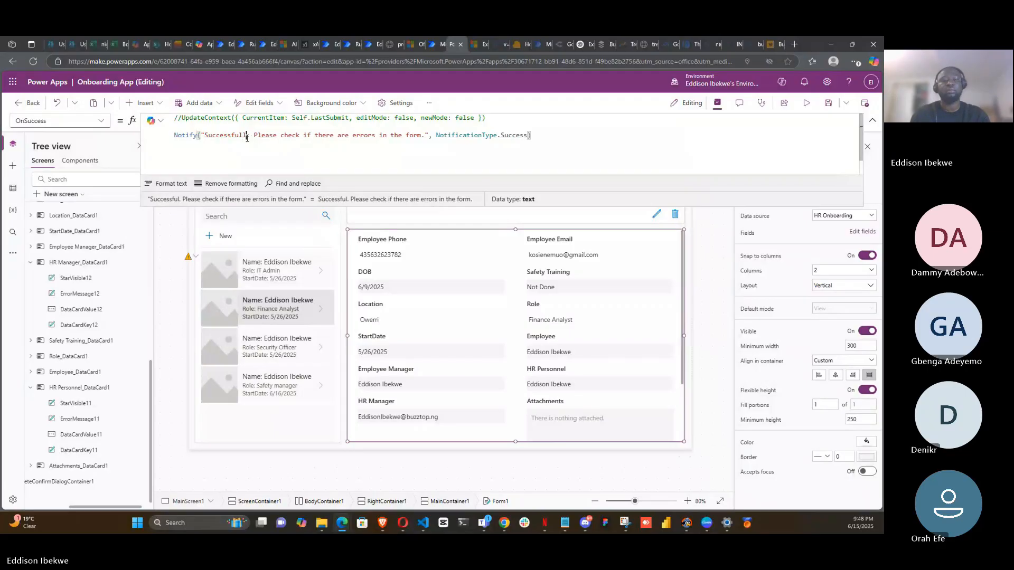
type("y ")
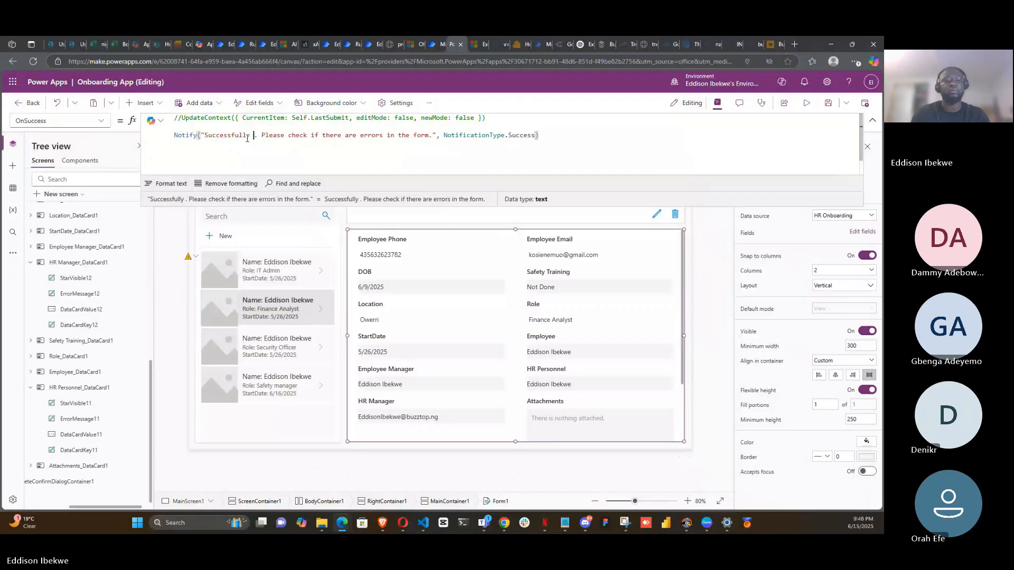
type("saved")
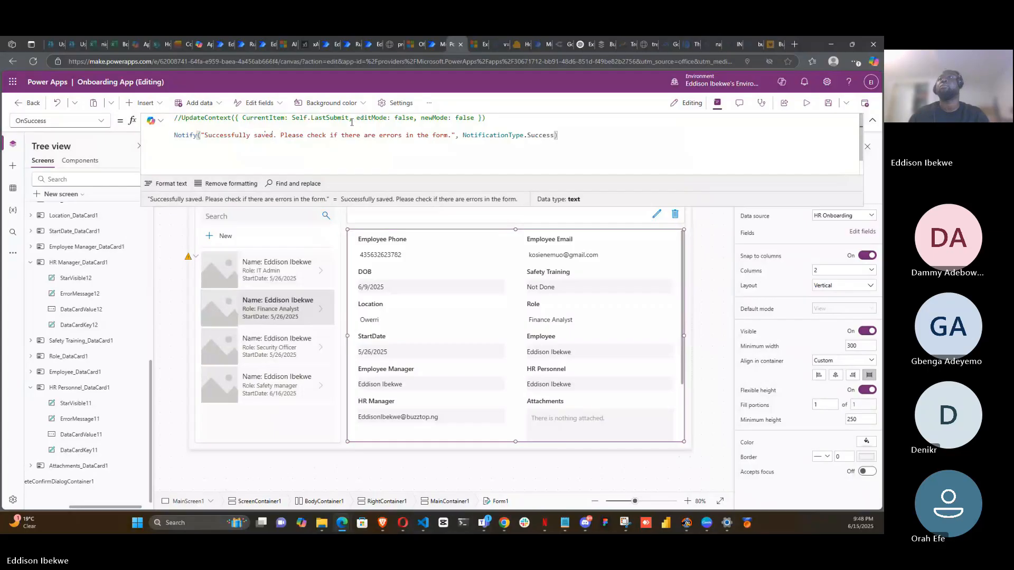
left_click_drag(448, 136, 282, 135)
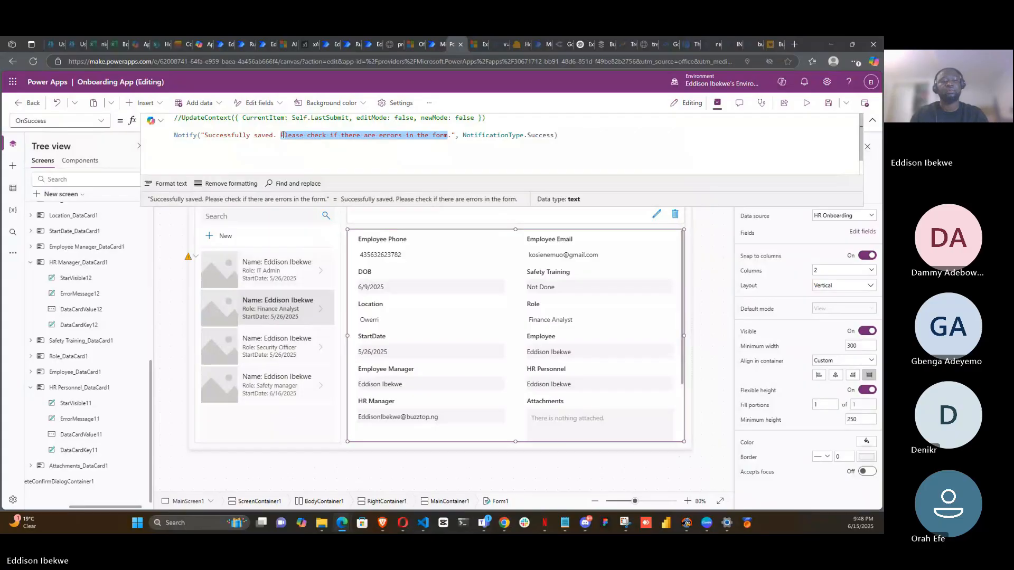
type("Thank you")
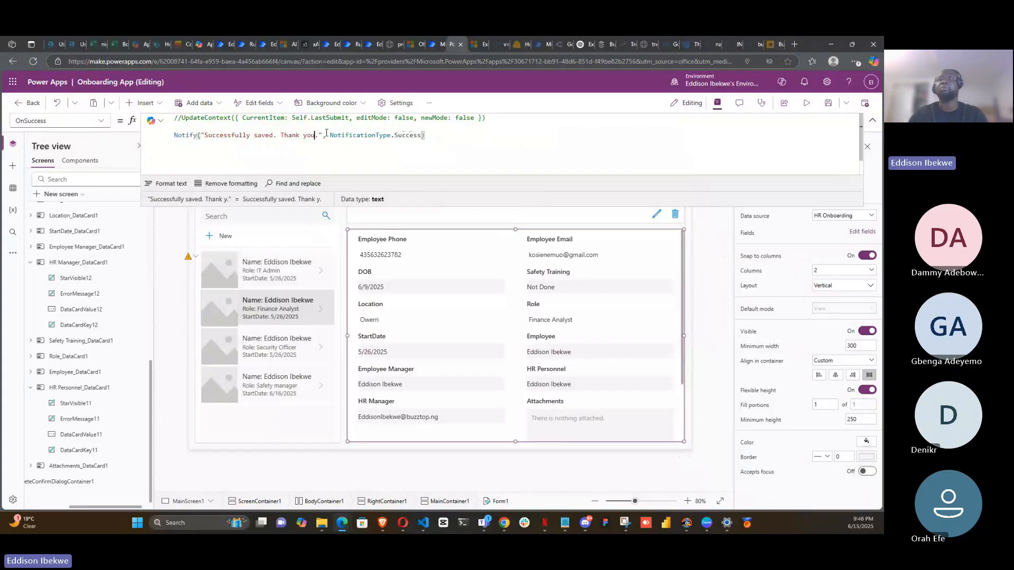
left_click(453, 138)
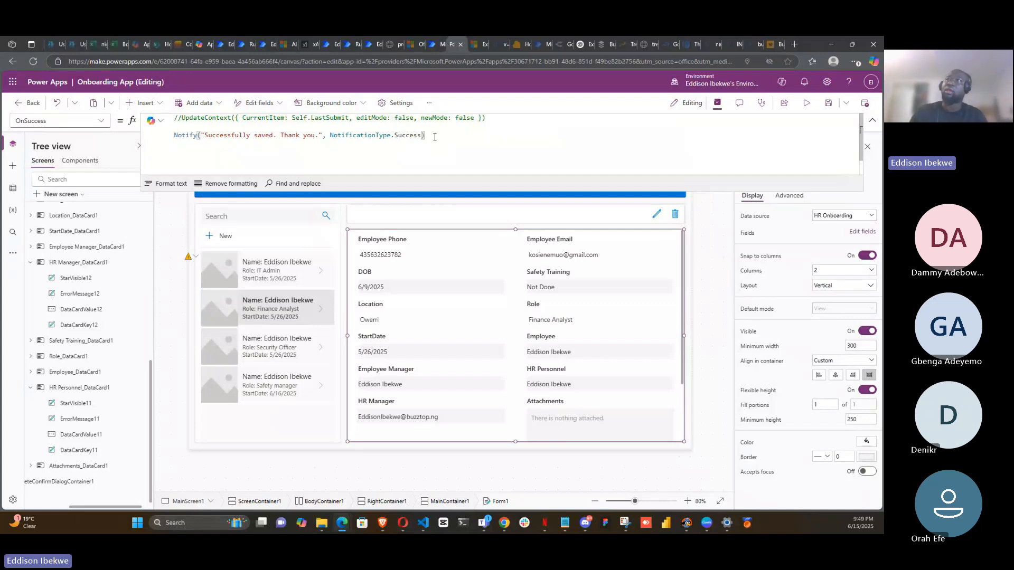
- Open the app in preview mode
left_click_drag(430, 136, 156, 136)
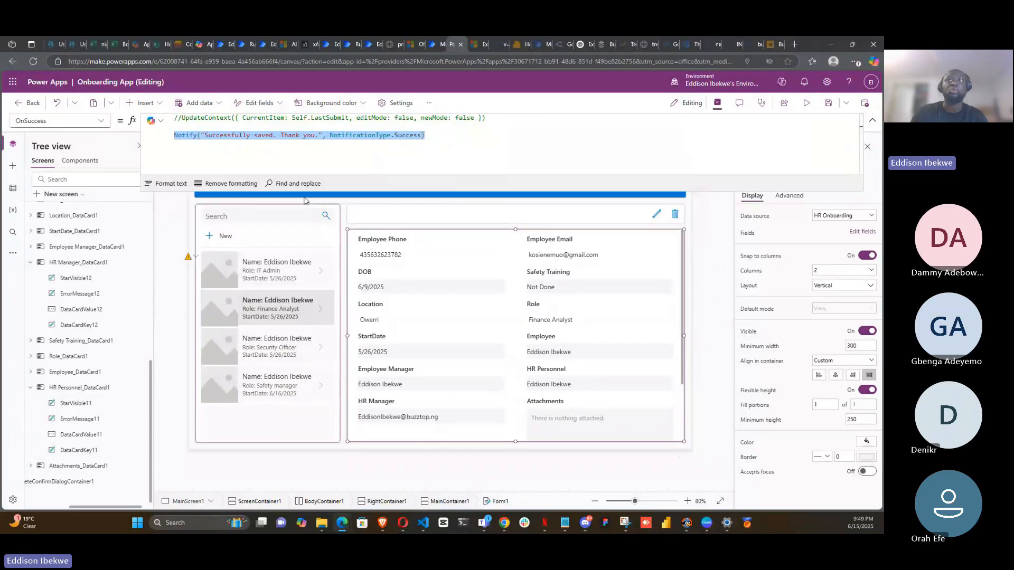
left_click(451, 136)
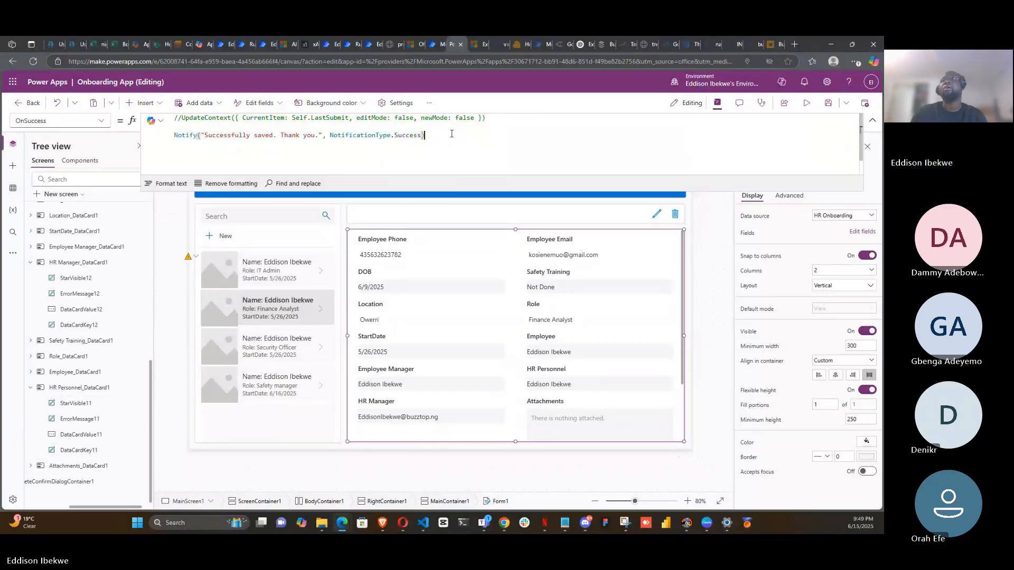
left_click(827, 104)
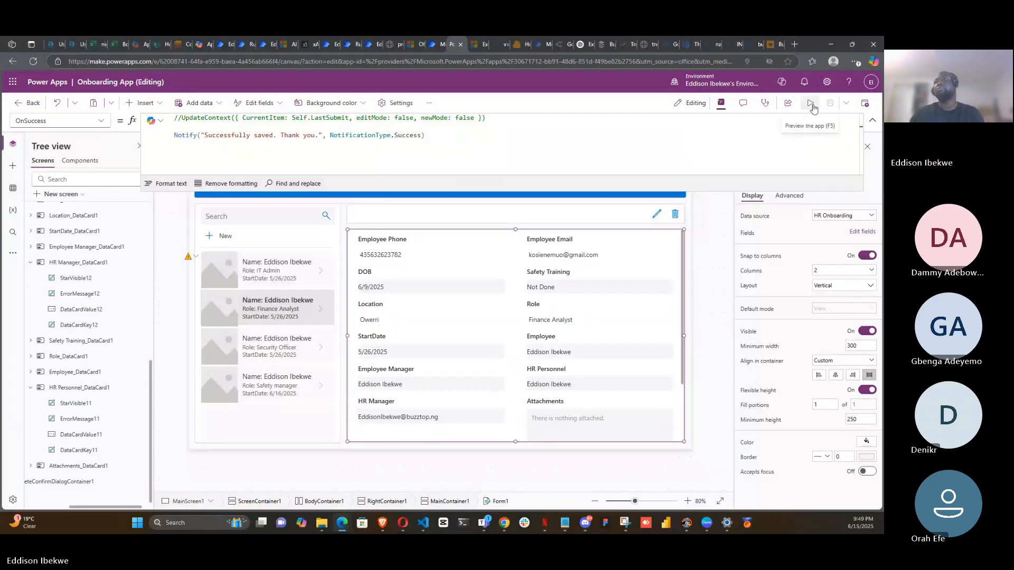
left_click(812, 105)
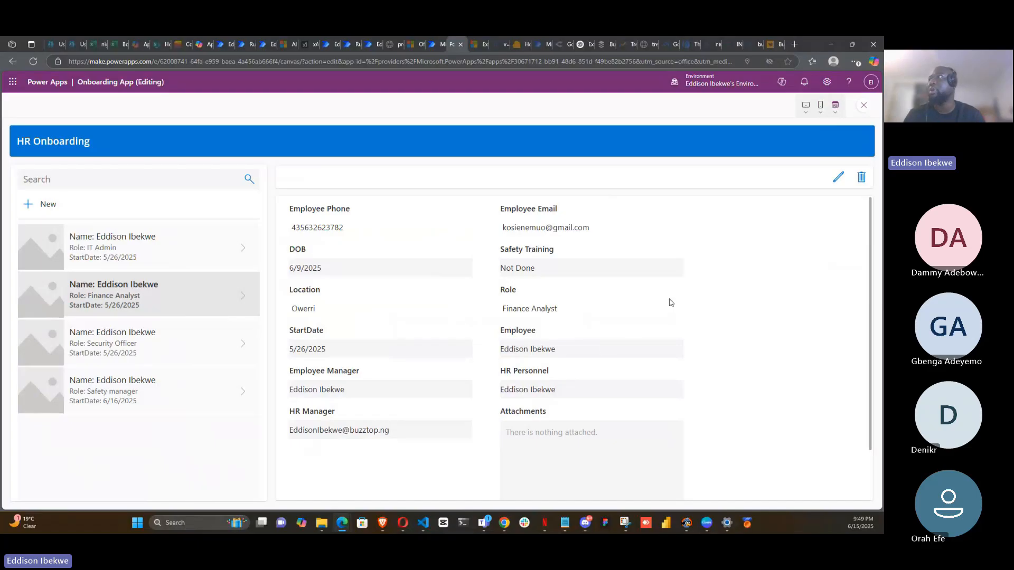
- Edit the selected Finance Analyst record, change its Location to Warri, and submit the form
left_click(837, 180)
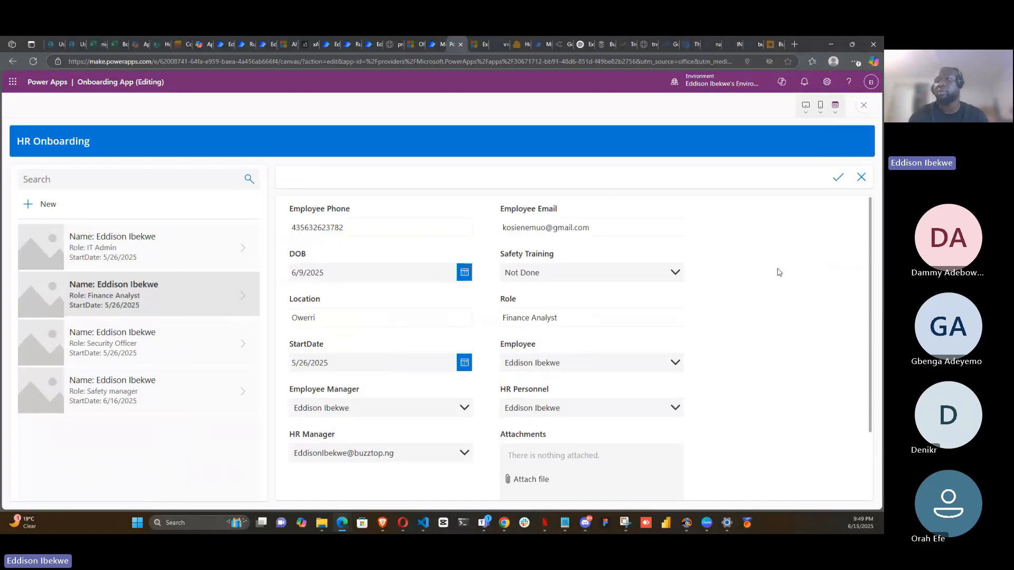
left_click(347, 318)
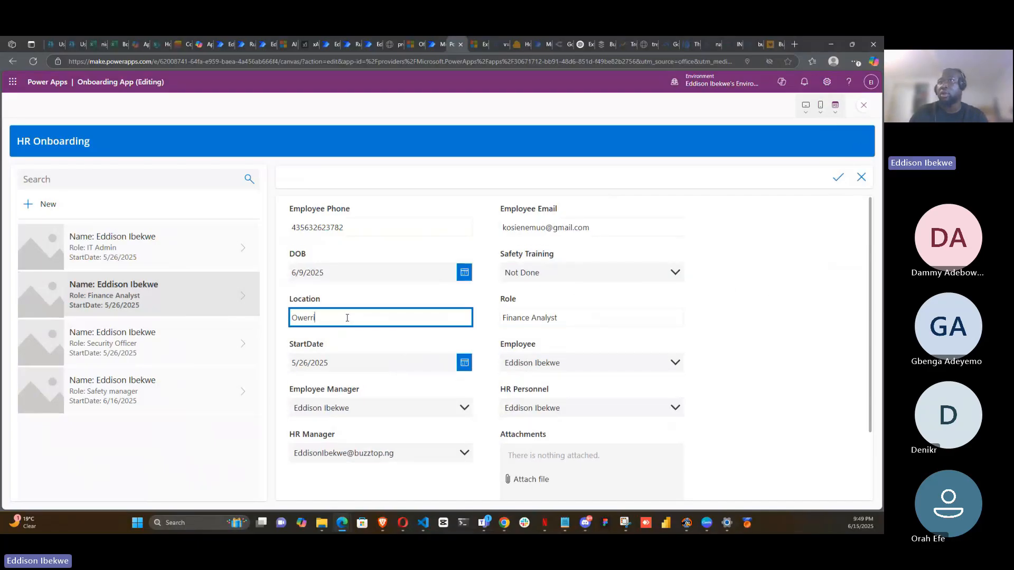
key("BackSpace")
key("BackSpace")
key("BackSpace")
key("BackSpace")
key("BackSpace")
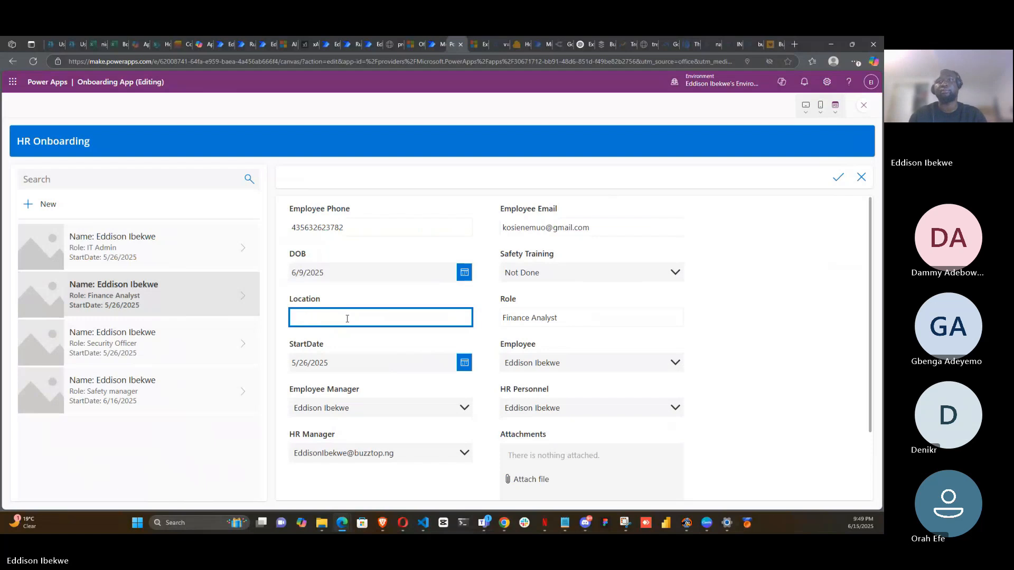
type("Warri")
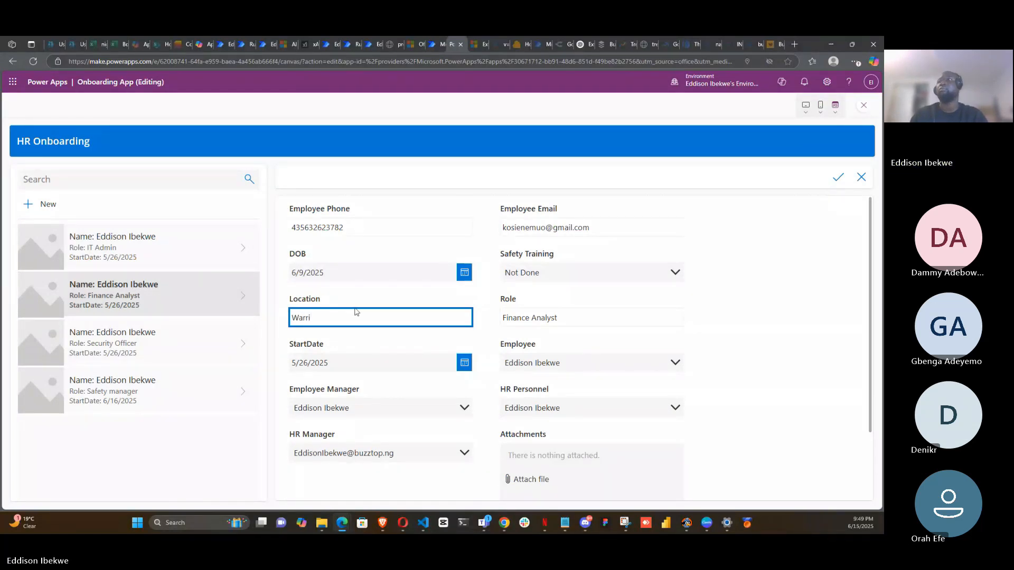
left_click(713, 280)
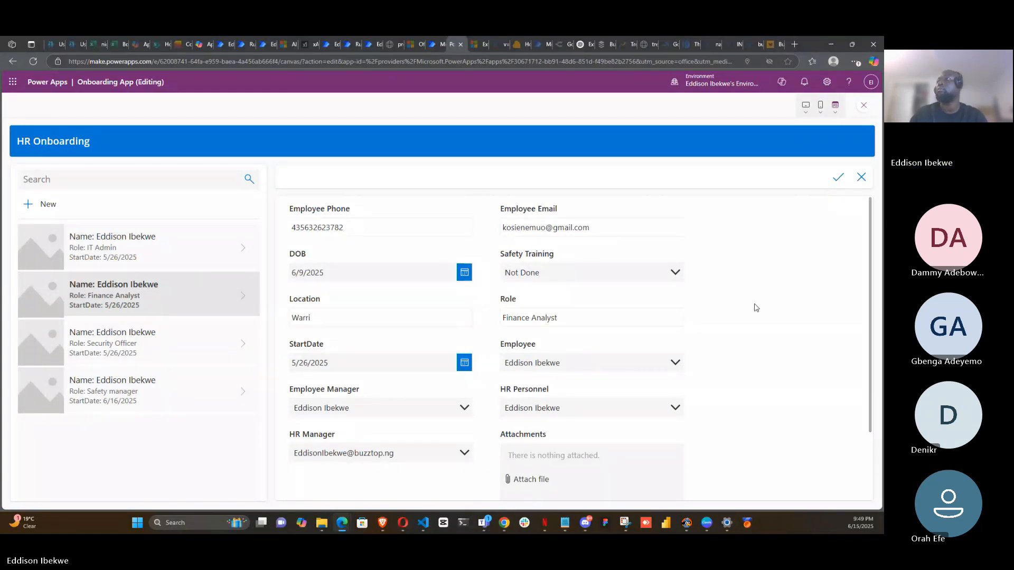
left_click(837, 181)
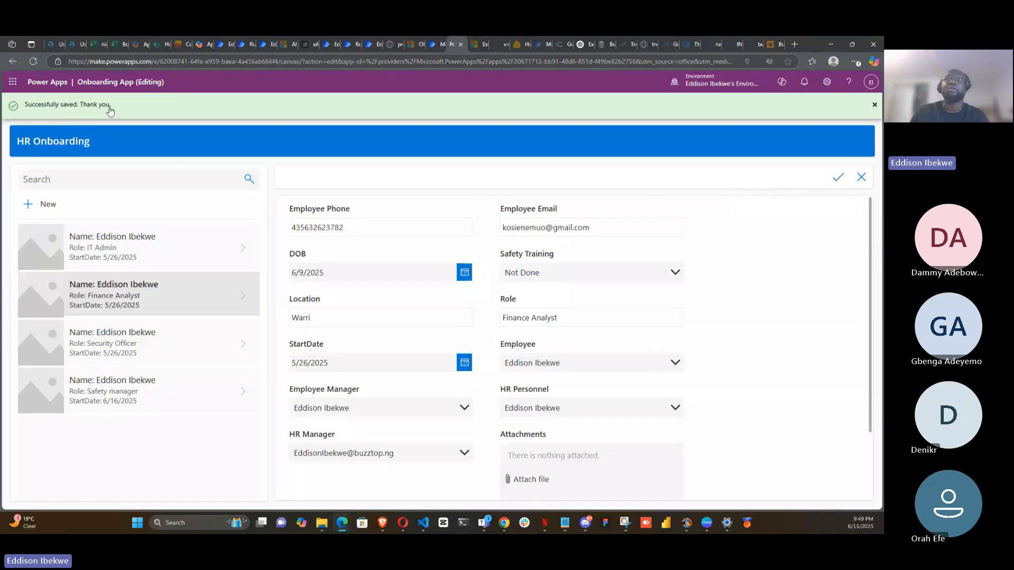
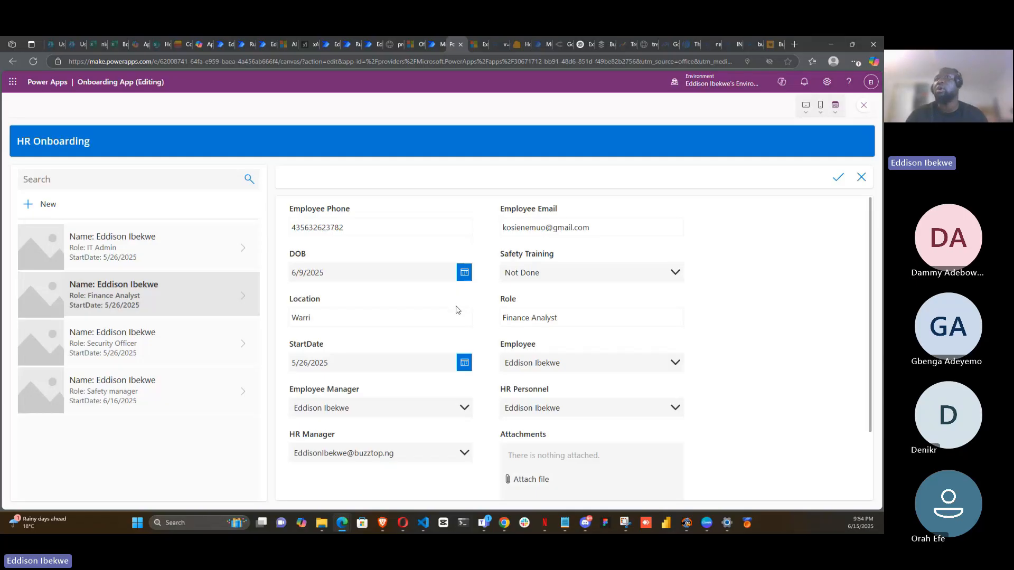
- Open the Microsoft 365 apps page from the SharePoint admin center and browse the available apps
left_click(158, 46)
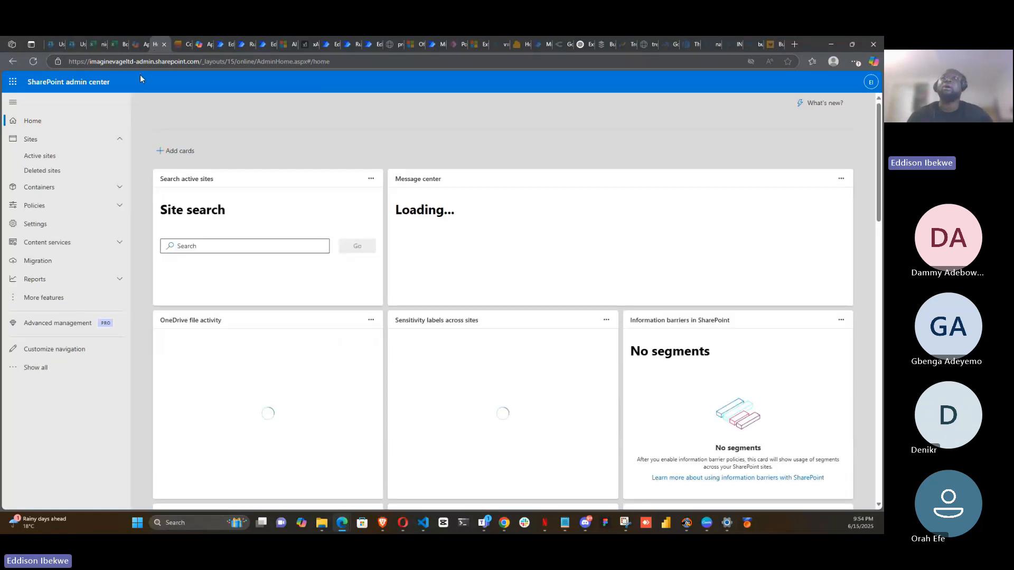
left_click(13, 82)
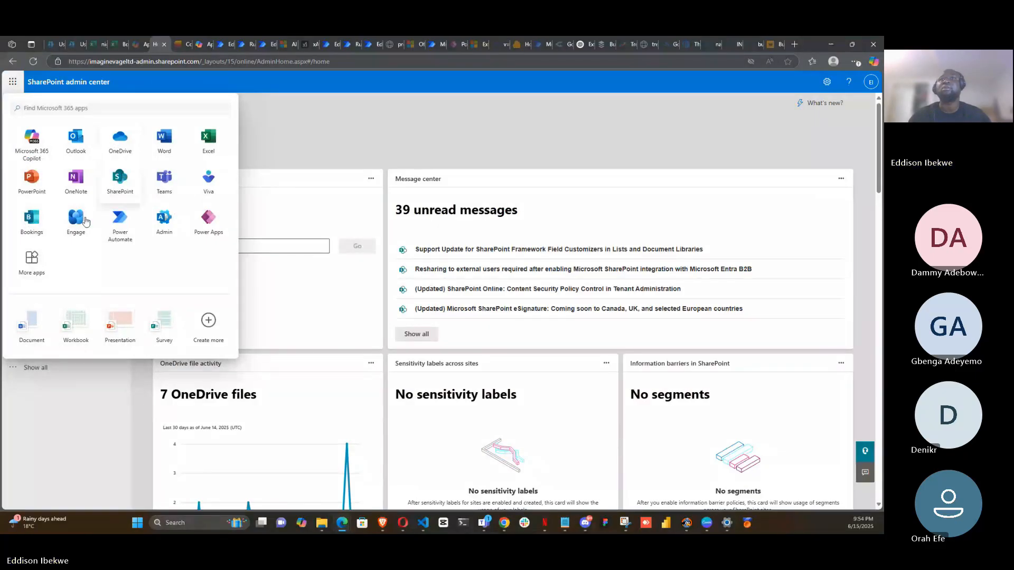
left_click(30, 275)
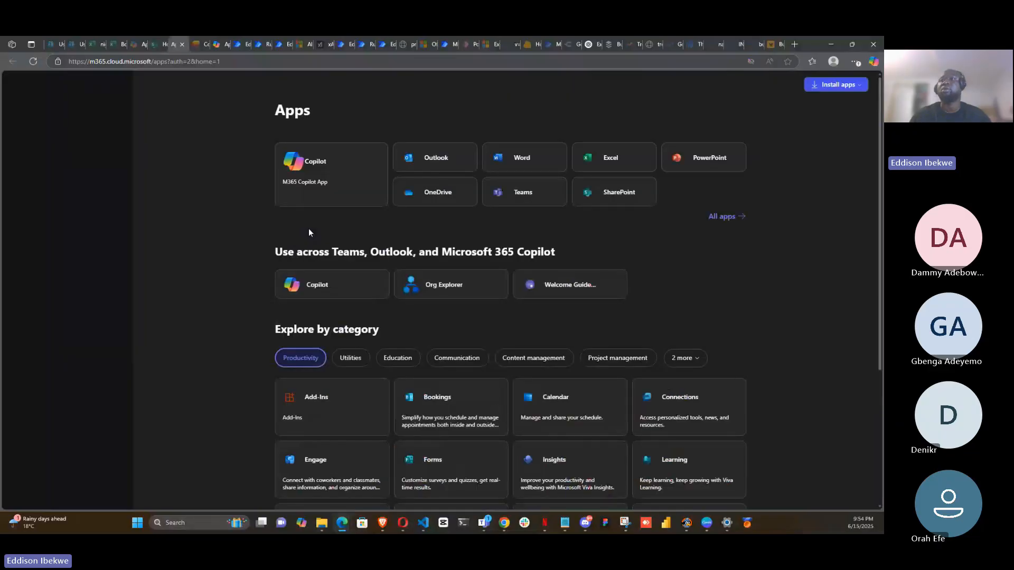
scroll(633, 312, "down", 3)
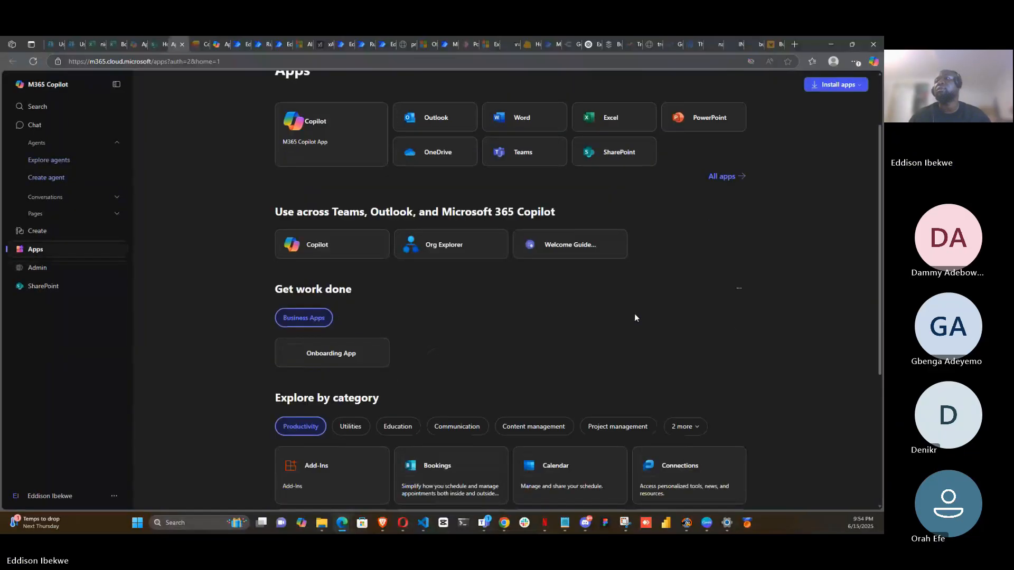
scroll(636, 317, "down", 2)
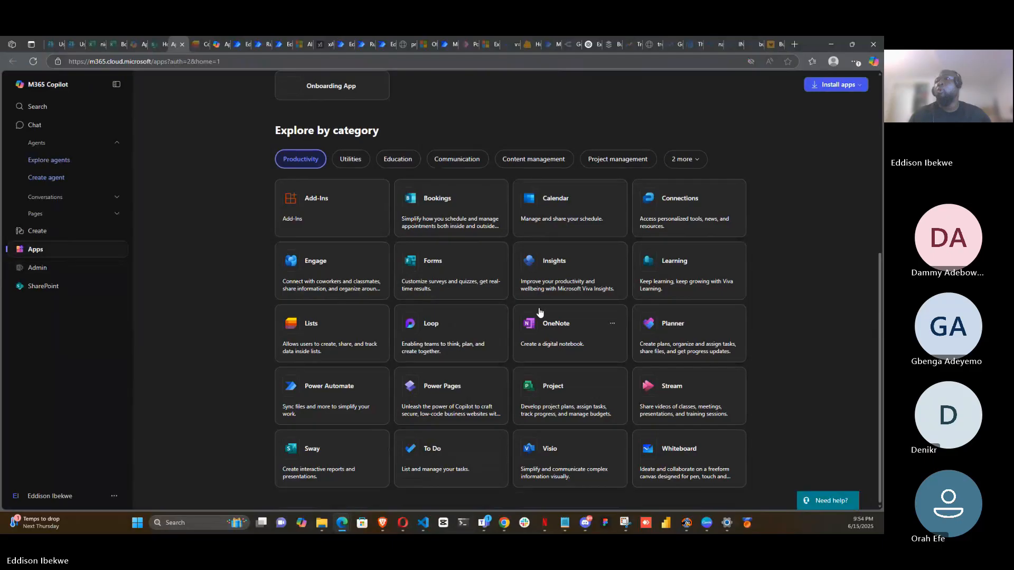
scroll(285, 299, "up", 1)
scroll(284, 299, "up", 5)
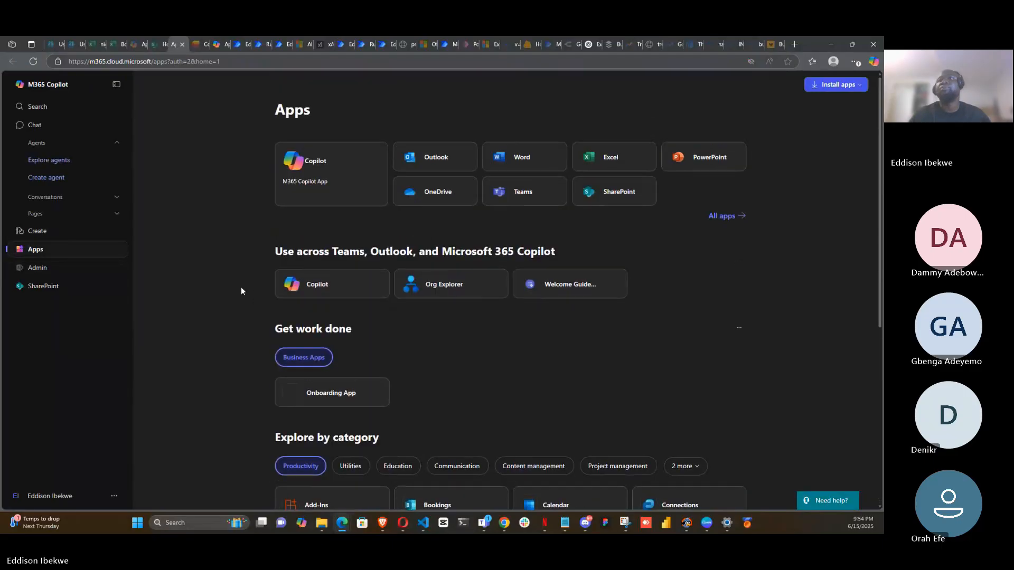
- Open the HR Onboarding list on the PowerApps Training SharePoint site to review the saved onboarding records
left_click(155, 48)
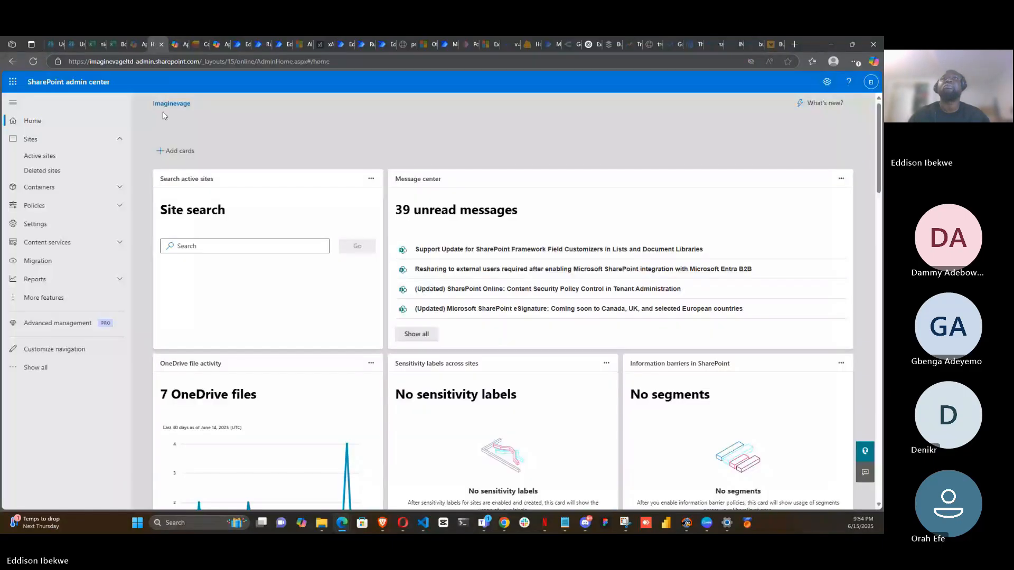
left_click(15, 84)
left_click(130, 176)
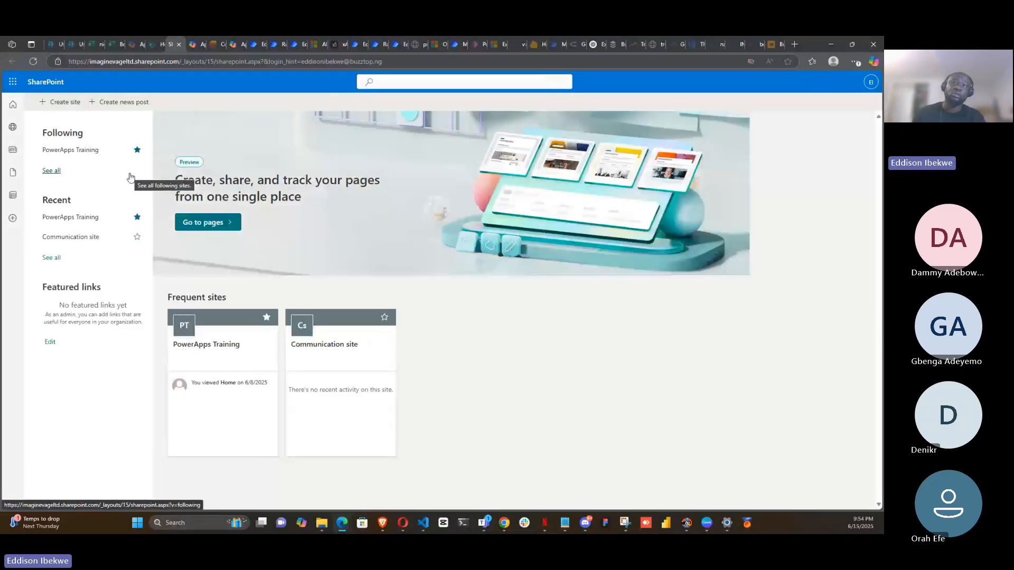
left_click(221, 346)
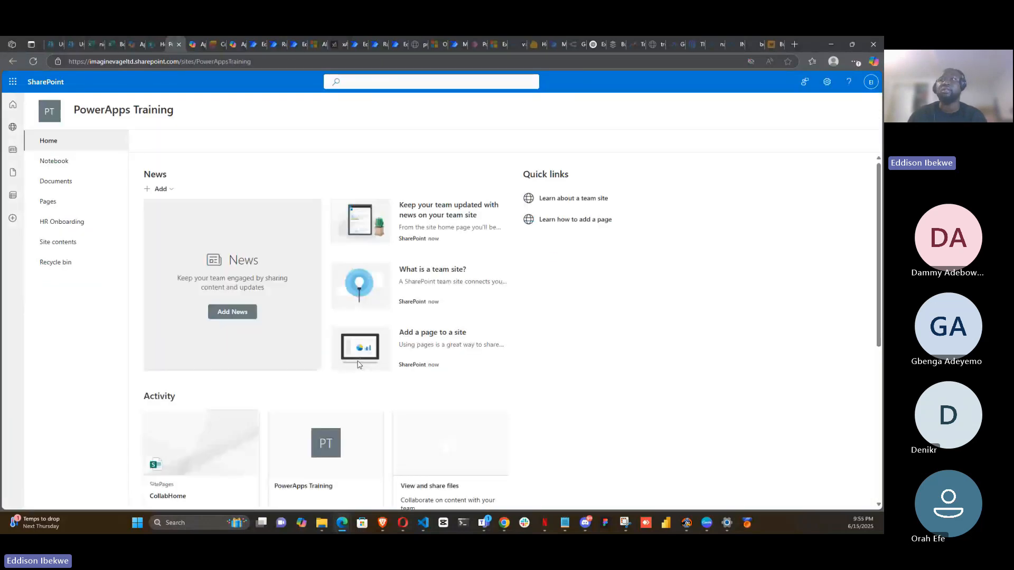
left_click(59, 230)
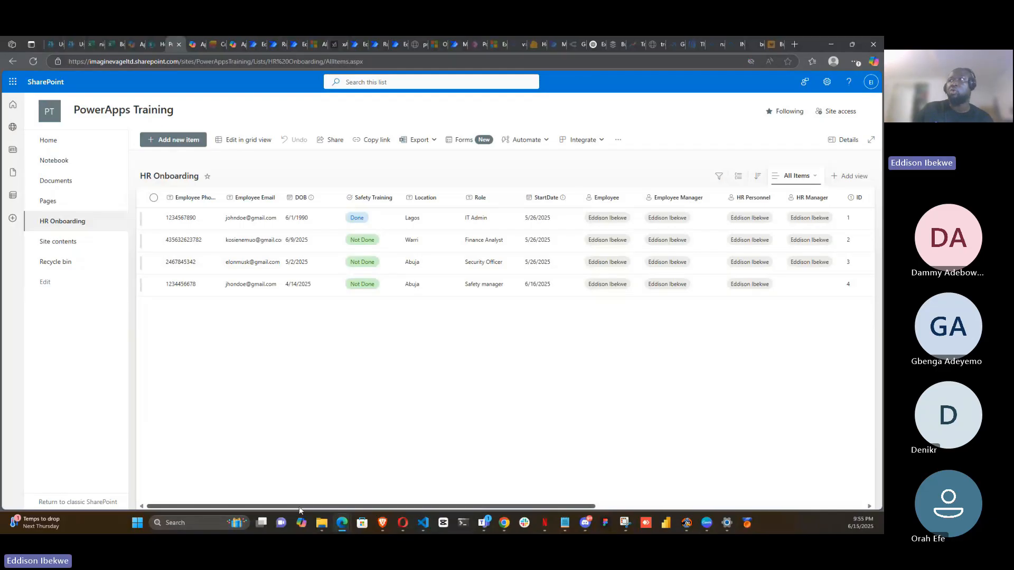
left_click_drag(299, 506, 211, 491)
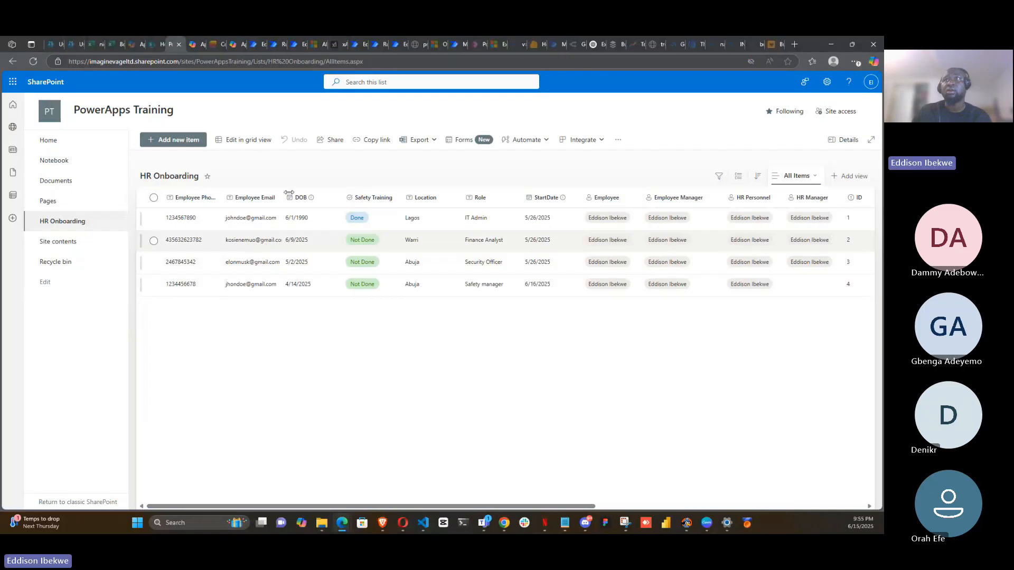
- Export the HR Onboarding list to a CSV file
left_click(436, 142)
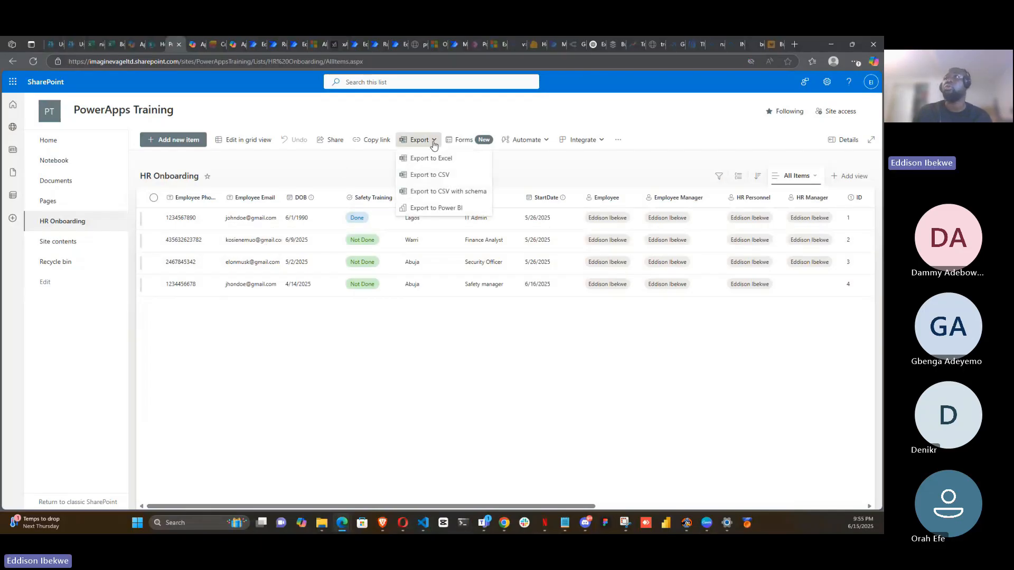
left_click(443, 180)
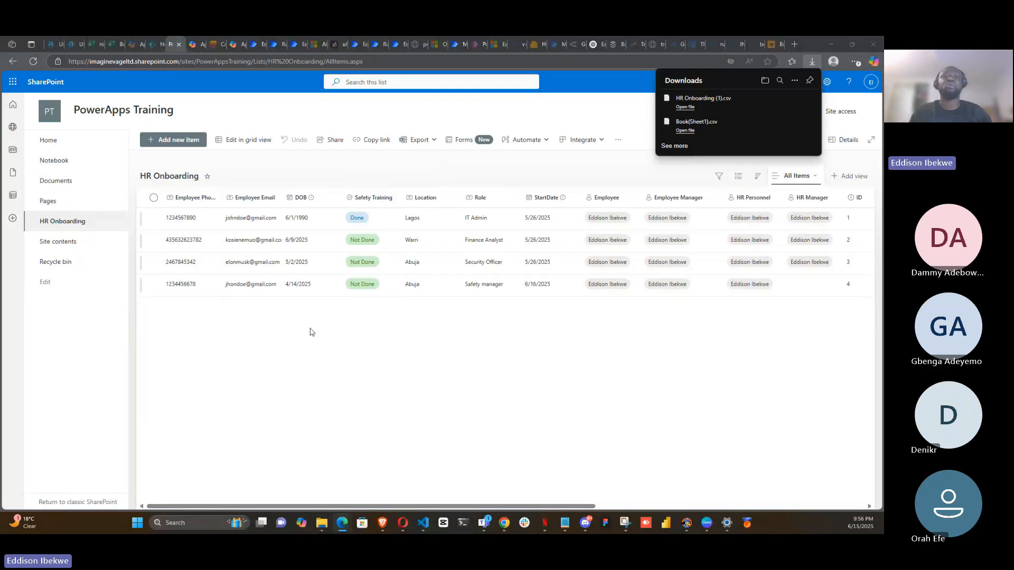
- Duplicate the SharePoint list browser tab and reposition it among the tabs
right_click(170, 46)
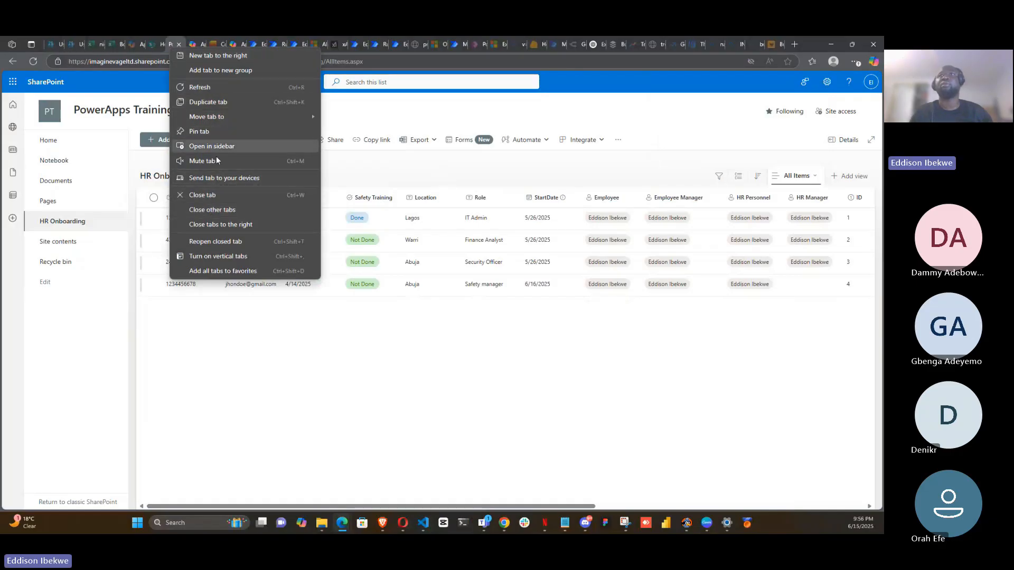
left_click(213, 104)
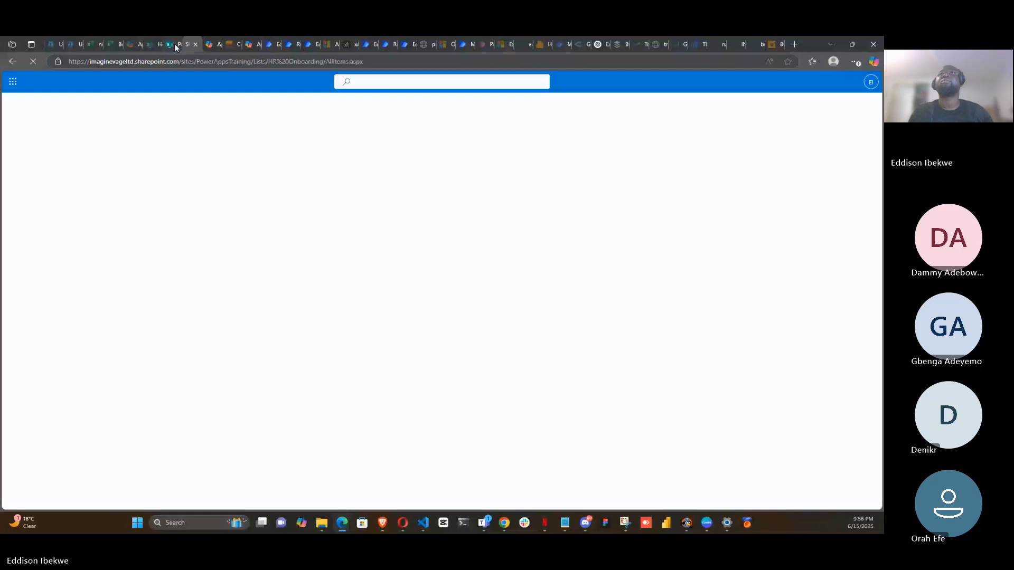
left_click_drag(175, 44, 171, 72)
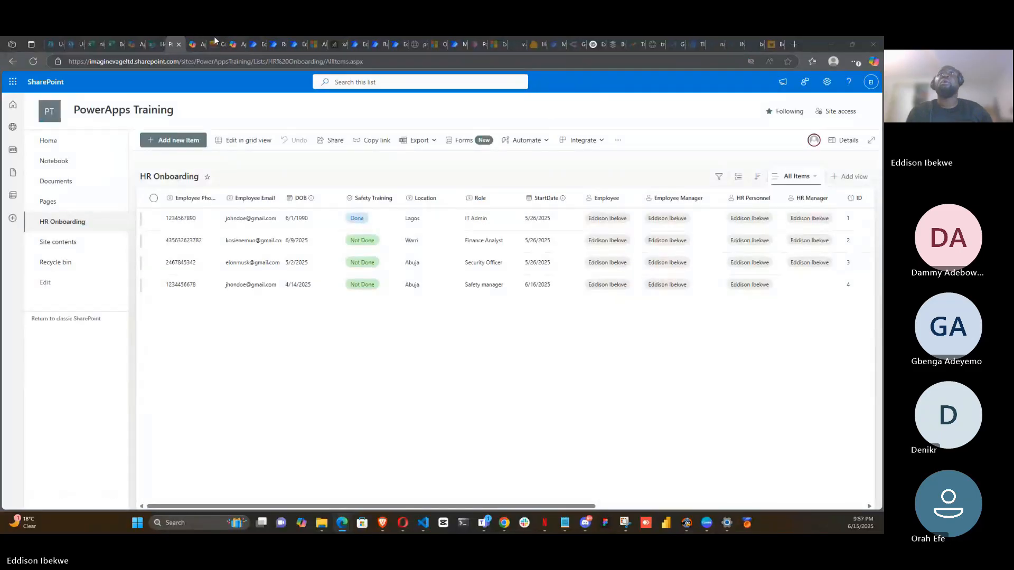
- Duplicate the Power Apps editor tab and dismiss the read-only notice in the copy
left_click(476, 46)
right_click(471, 45)
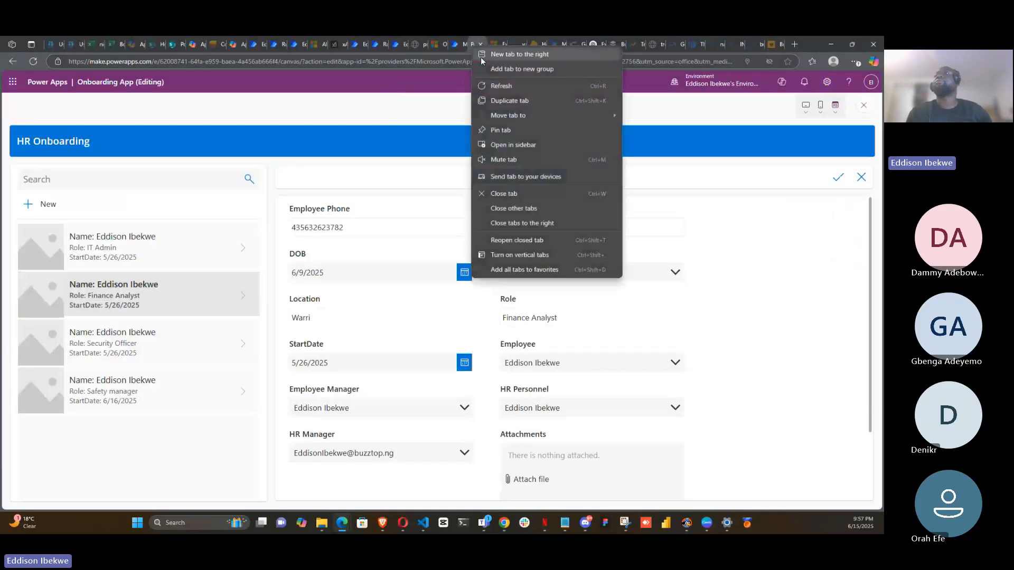
left_click(501, 103)
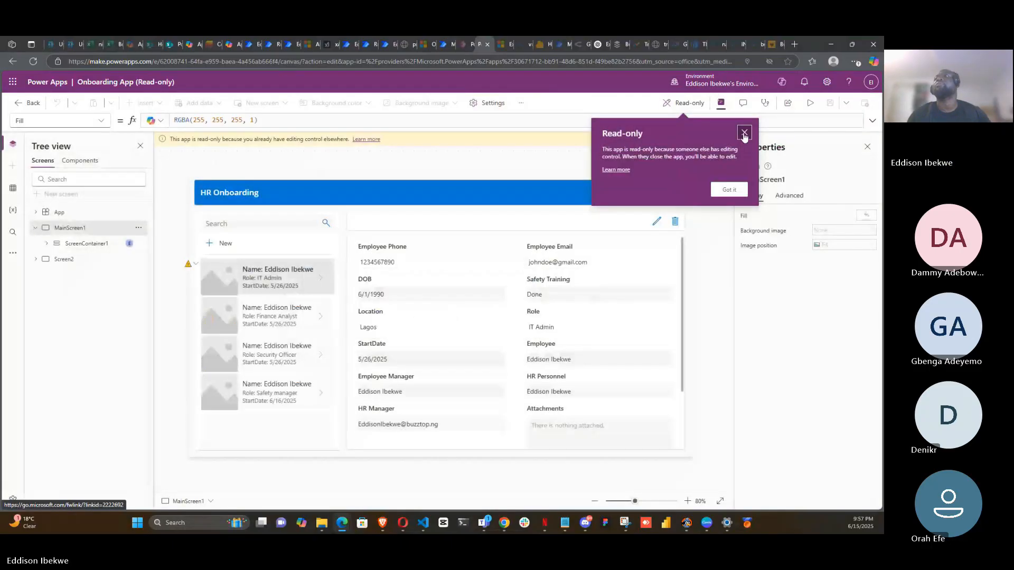
left_click(744, 133)
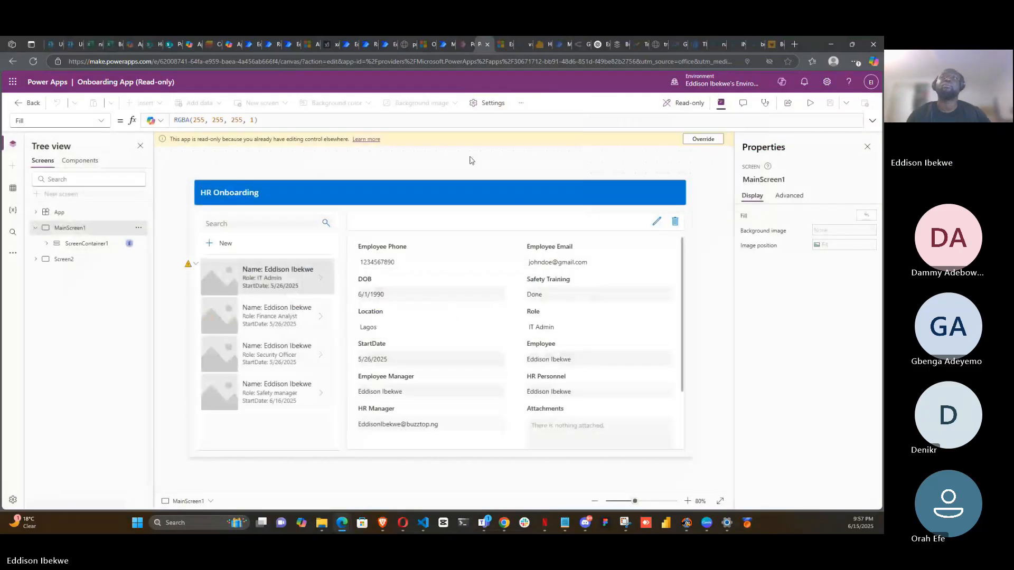
- Exit the app editor in the duplicated tab to return to the Power Apps home page
left_click(18, 104)
left_click(486, 321)
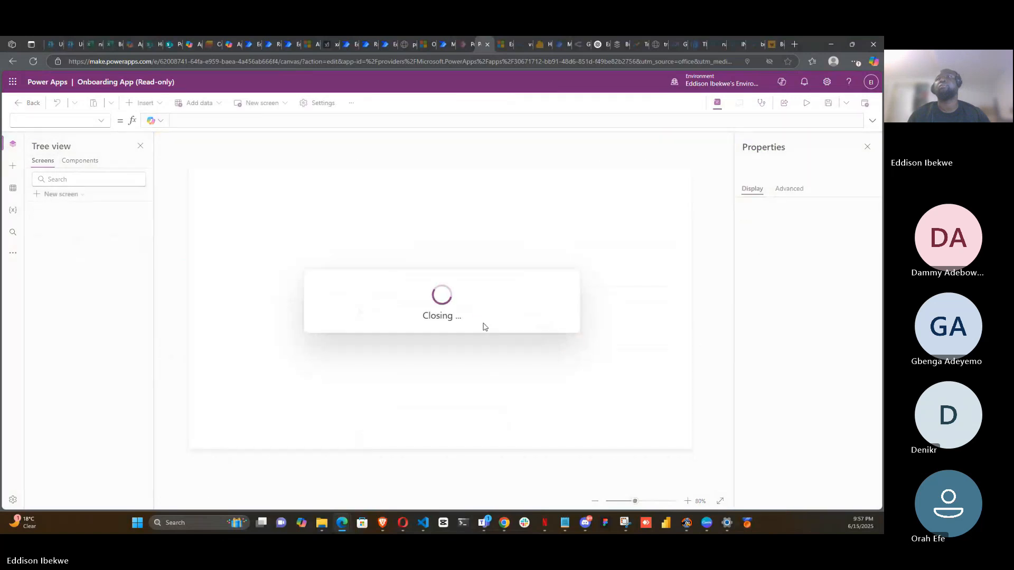
left_click(478, 111)
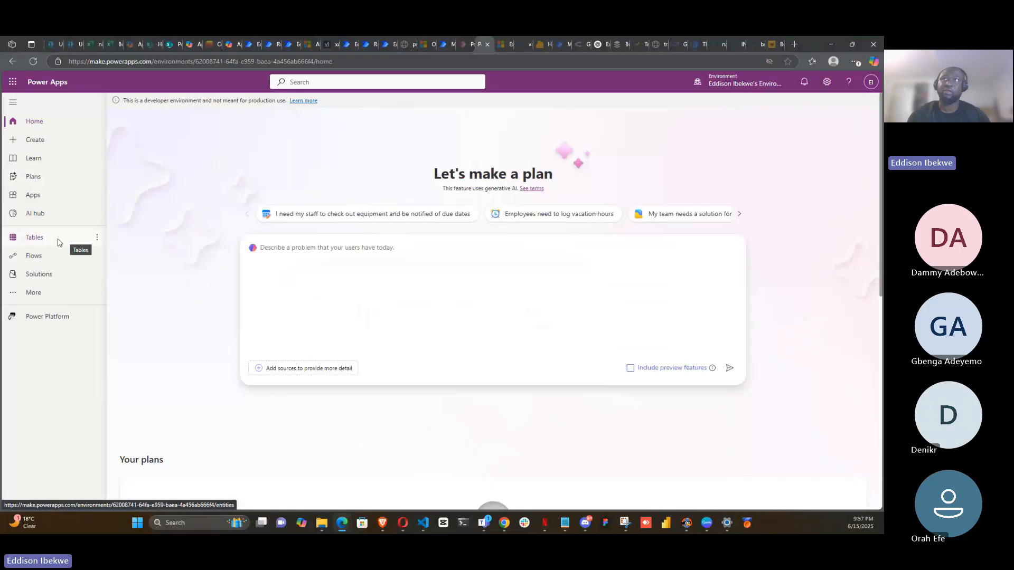
- Open the Tables page and browse the list of recommended tables
left_click(58, 243)
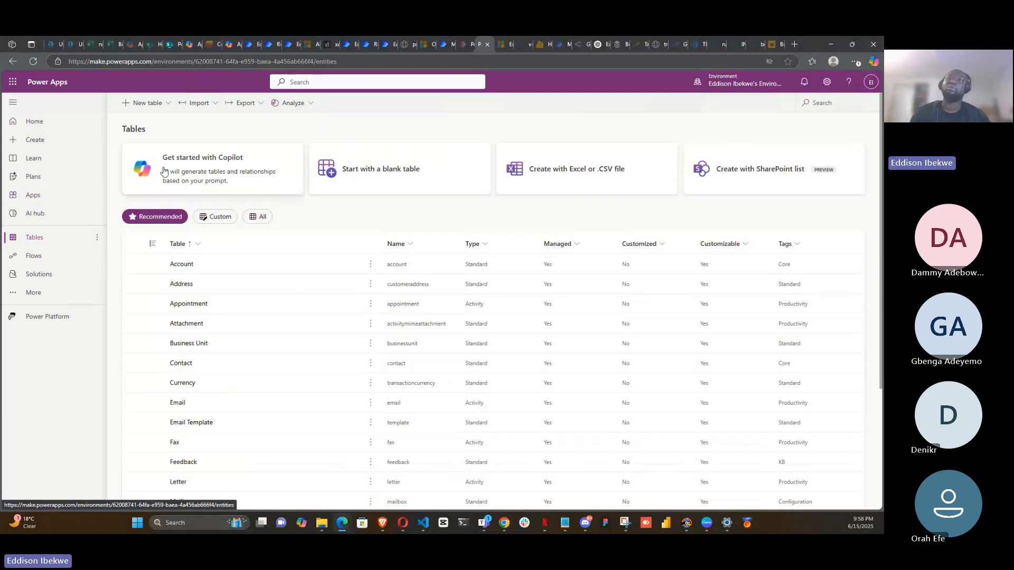
scroll(265, 391, "down", 3)
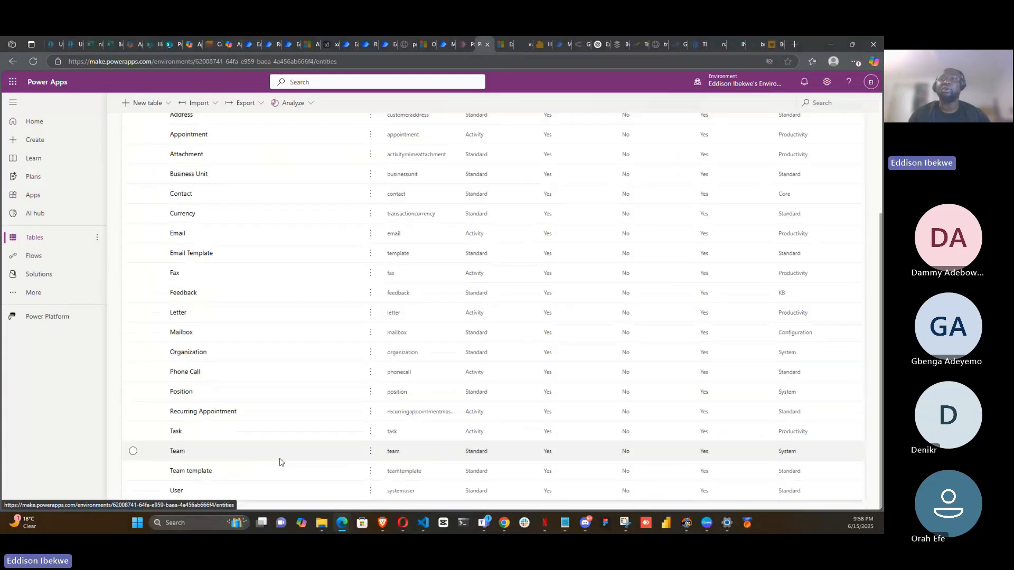
scroll(258, 439, "up", 3)
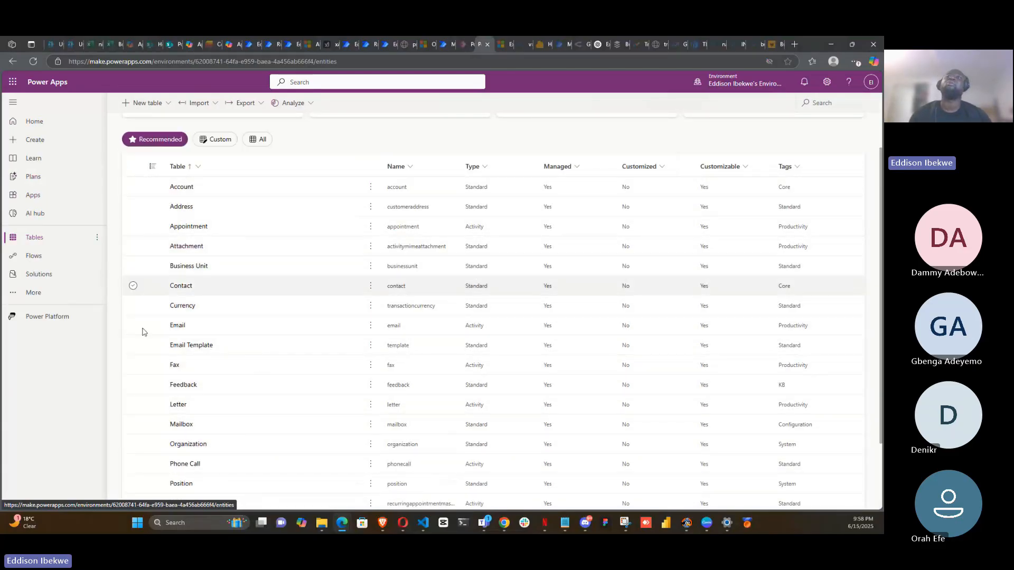
scroll(209, 377, "up", 1)
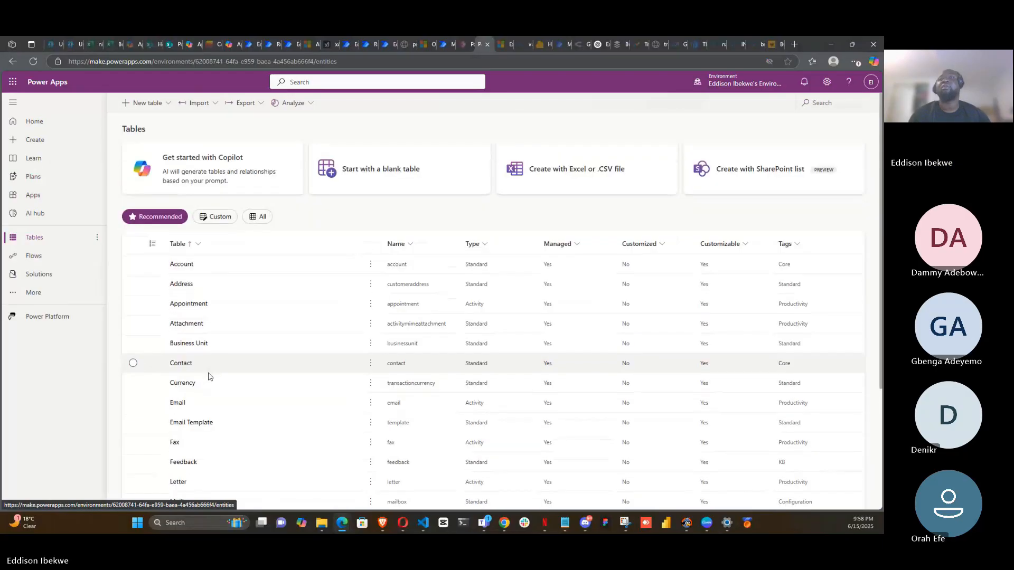
scroll(209, 370, "down", 2)
scroll(210, 368, "up", 3)
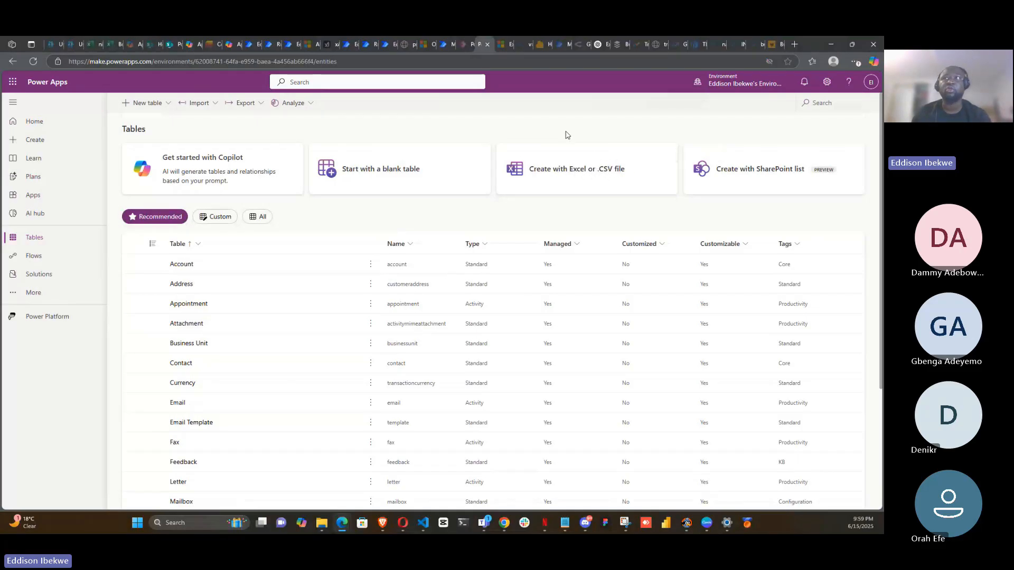
left_click(358, 176)
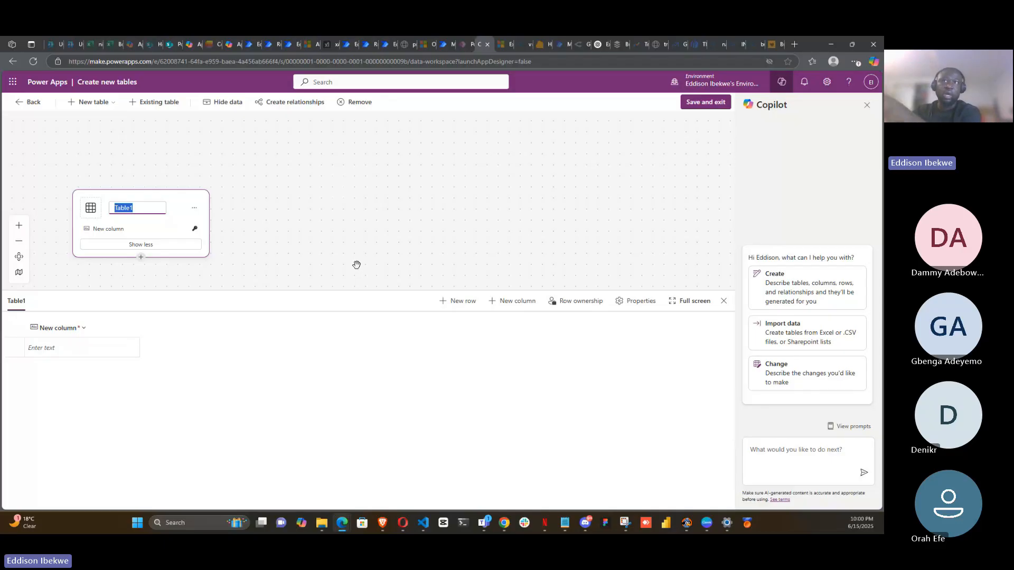
left_click(68, 347)
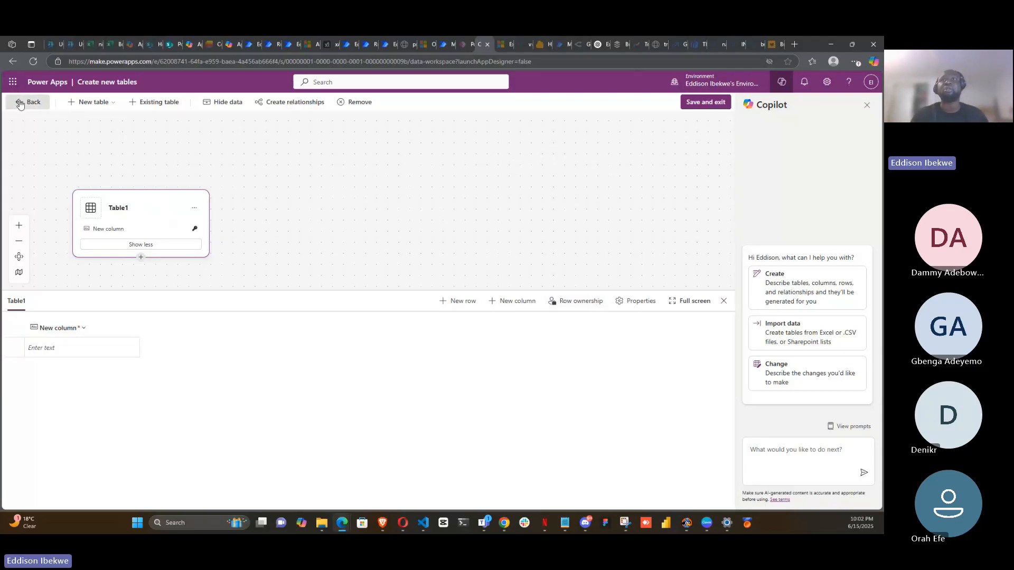
left_click(19, 103)
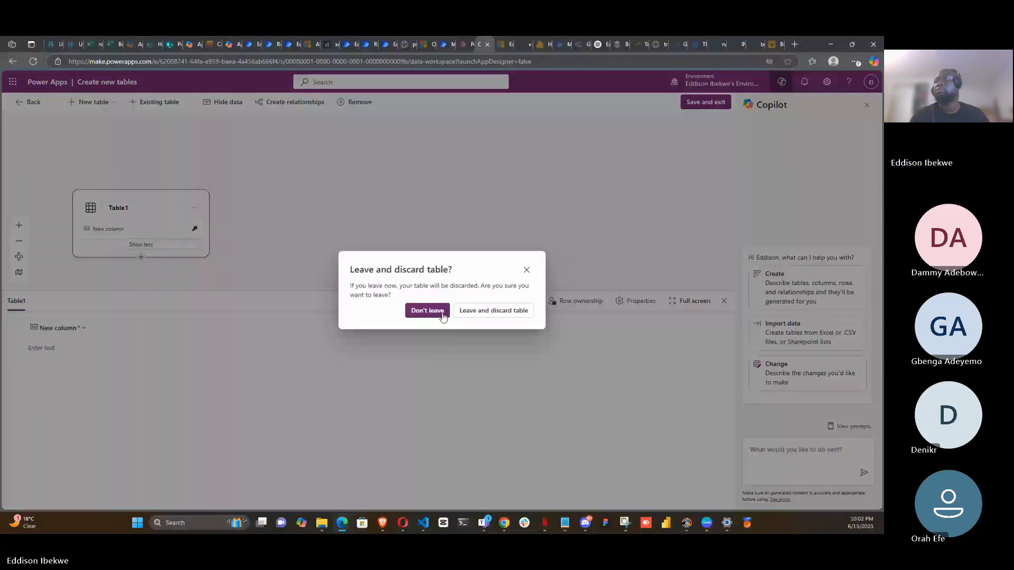
left_click(493, 311)
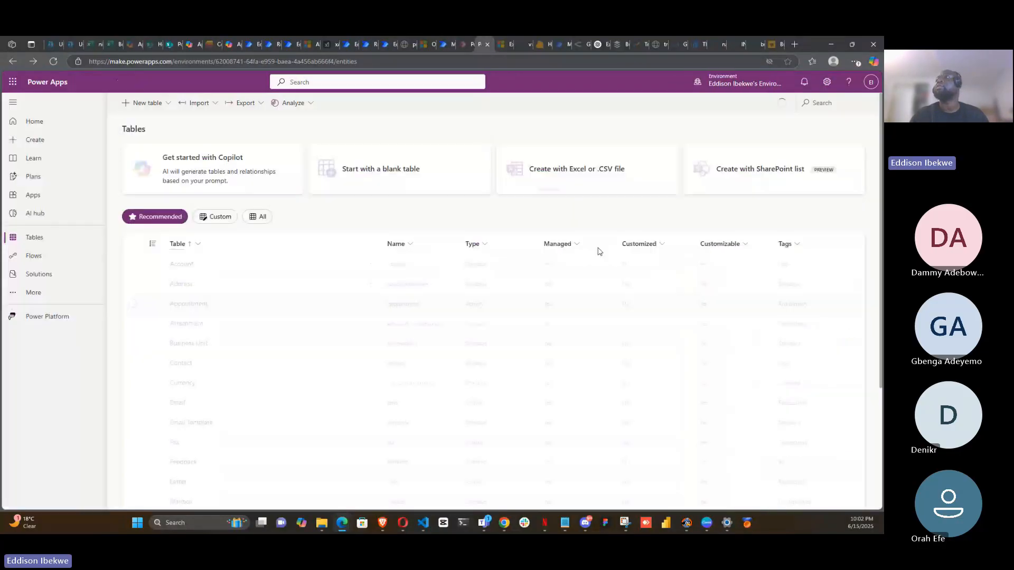
- Import the HR Onboarding list from the PowerApps Training SharePoint site as a new table
left_click(769, 179)
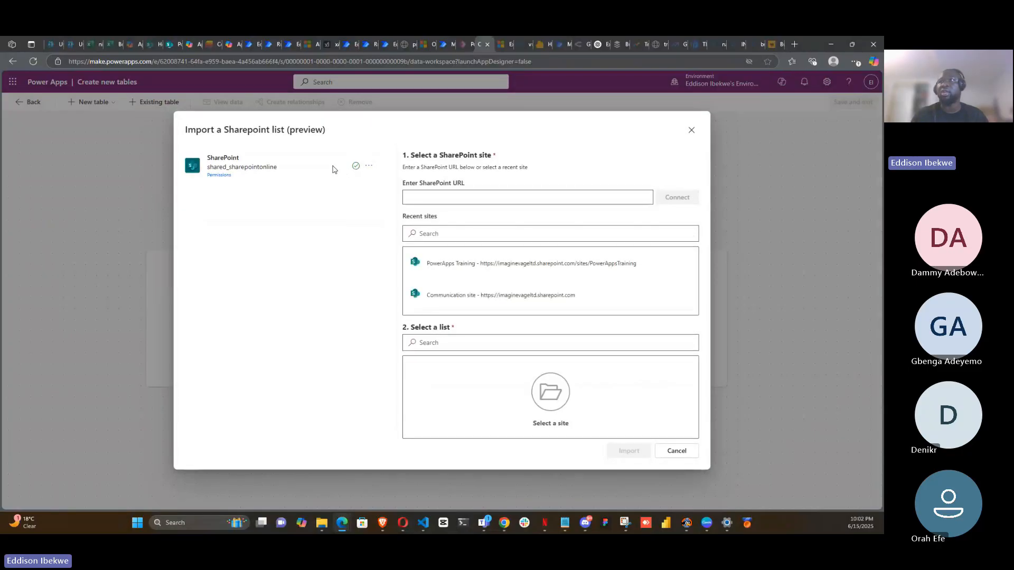
left_click(447, 265)
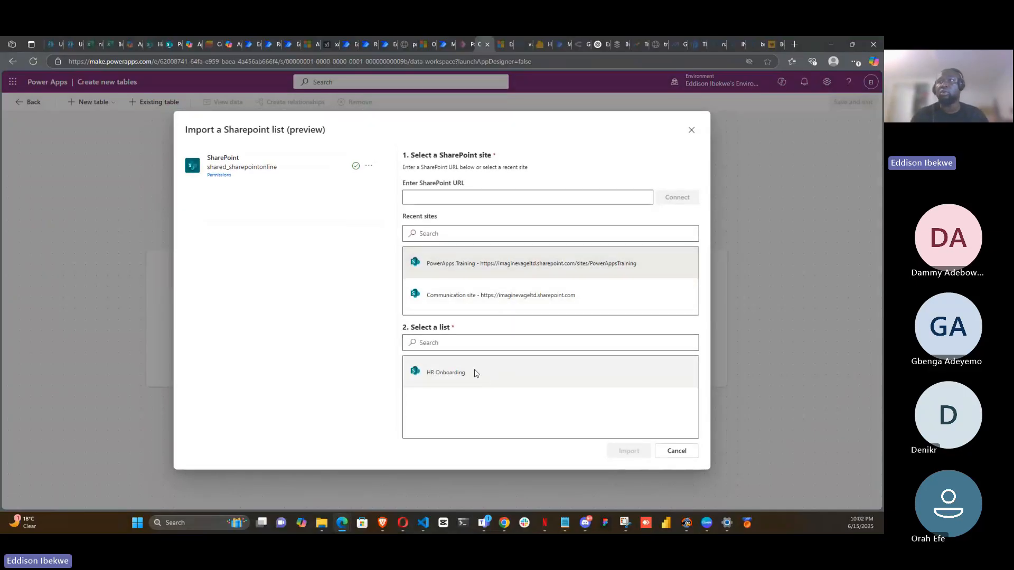
left_click(483, 372)
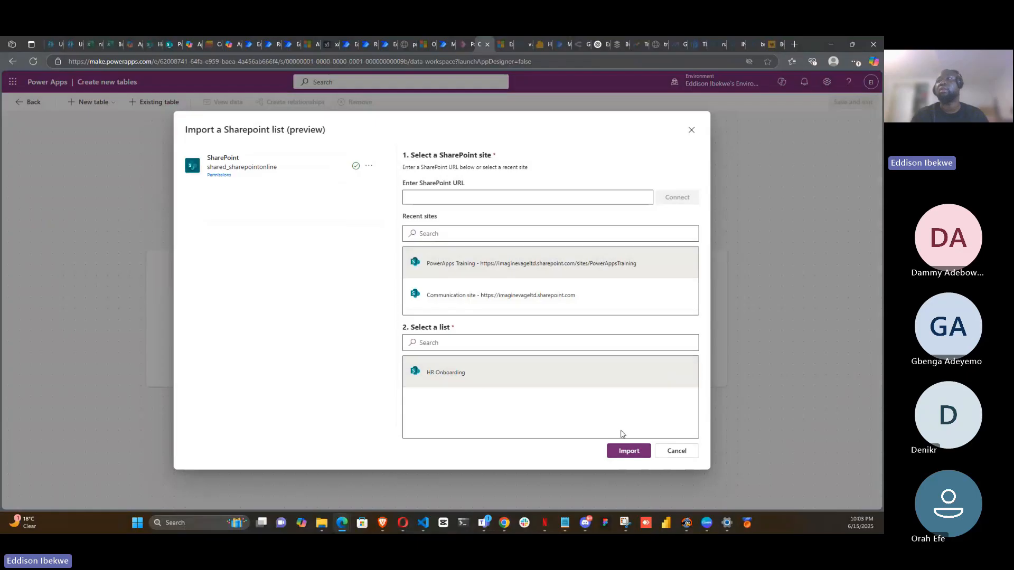
left_click(628, 451)
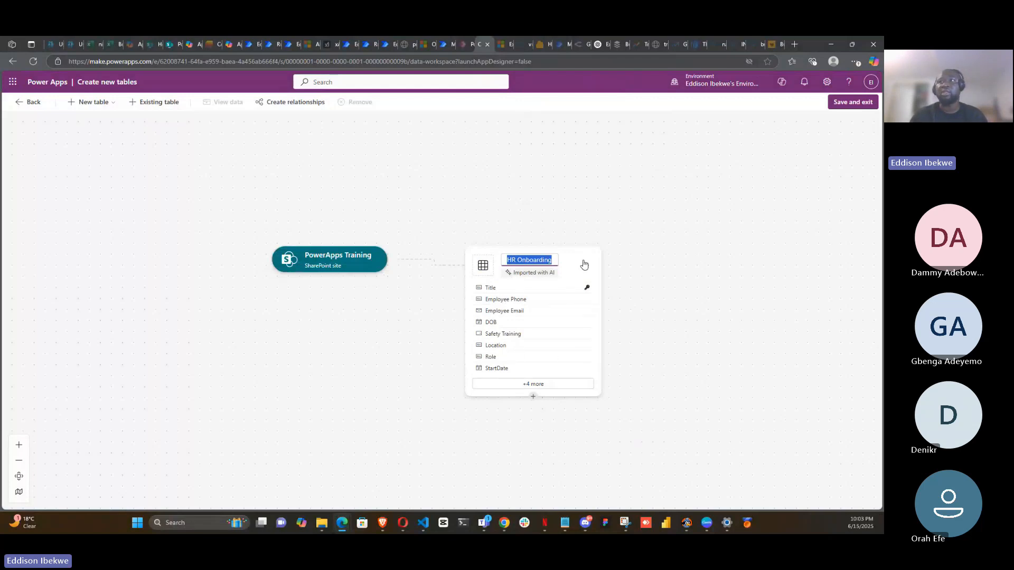
- Try to save and exit the new table
left_click(852, 103)
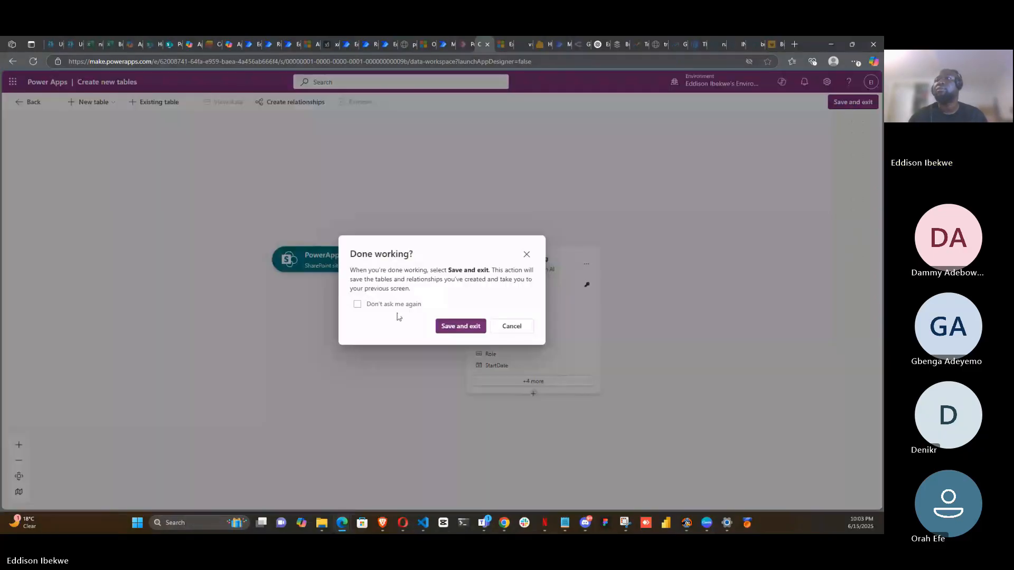
left_click(458, 327)
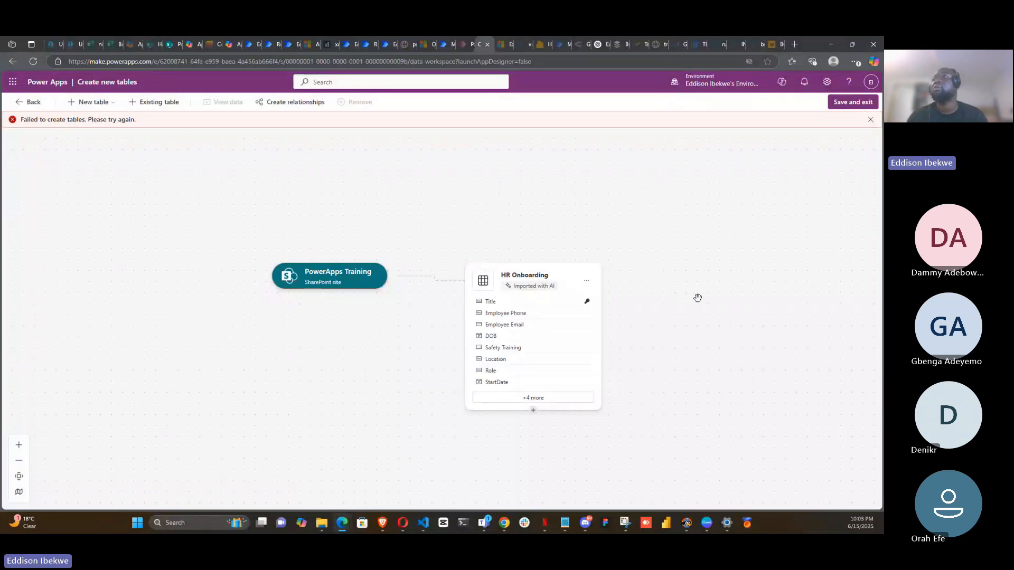
- Expand the table's extra columns and tick HR Personnel, HR Manager, Employee Manager and Employee to show them
scroll(696, 299, "down", 3)
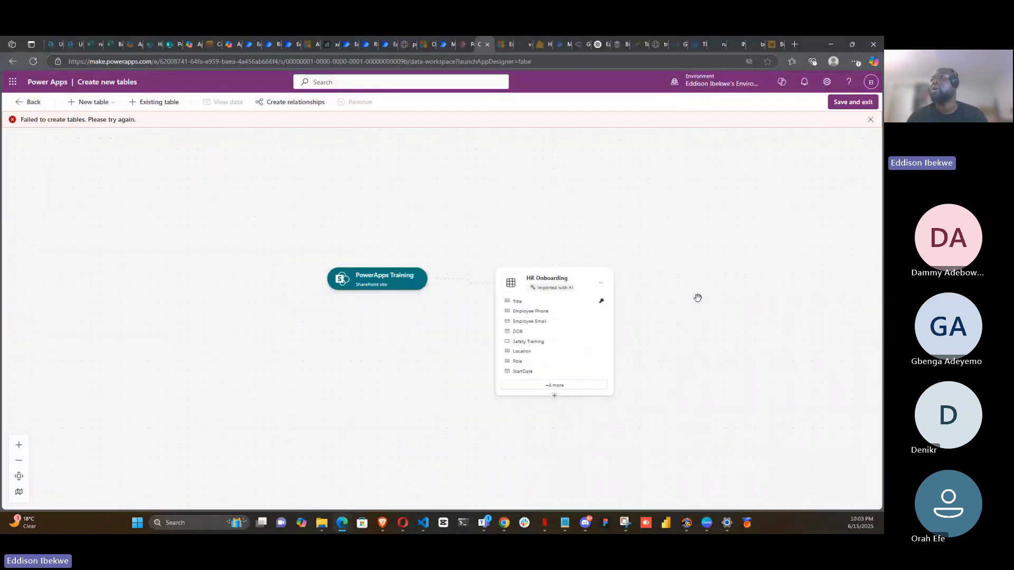
left_click(565, 384)
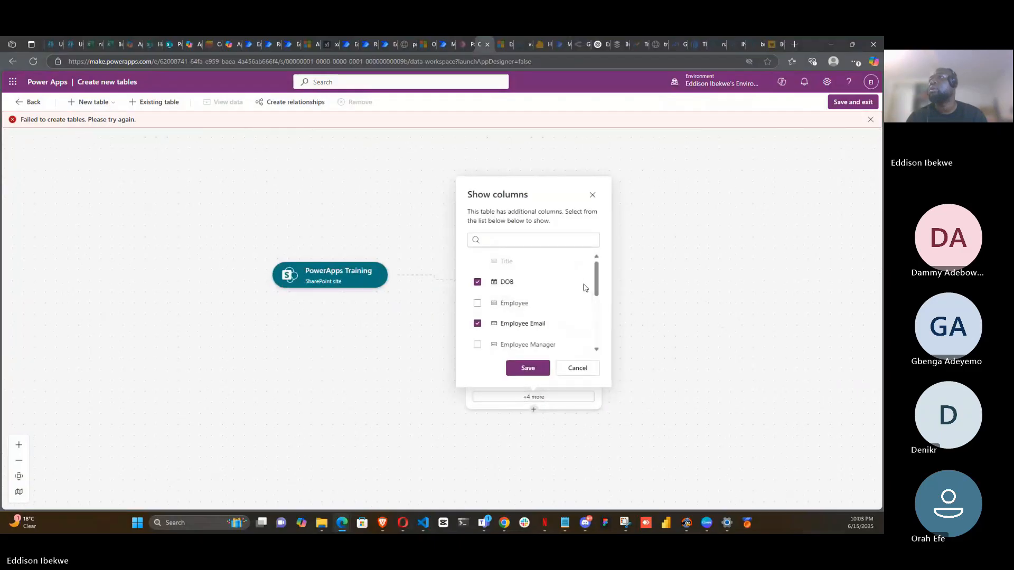
left_click_drag(596, 278, 597, 317)
left_click(477, 304)
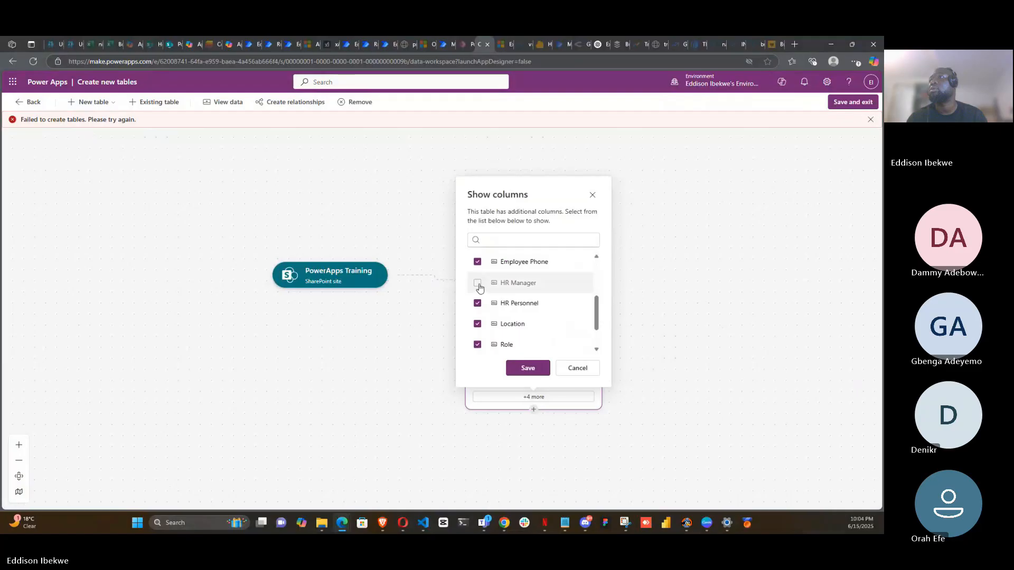
left_click(478, 284)
left_click_drag(597, 317, 596, 276)
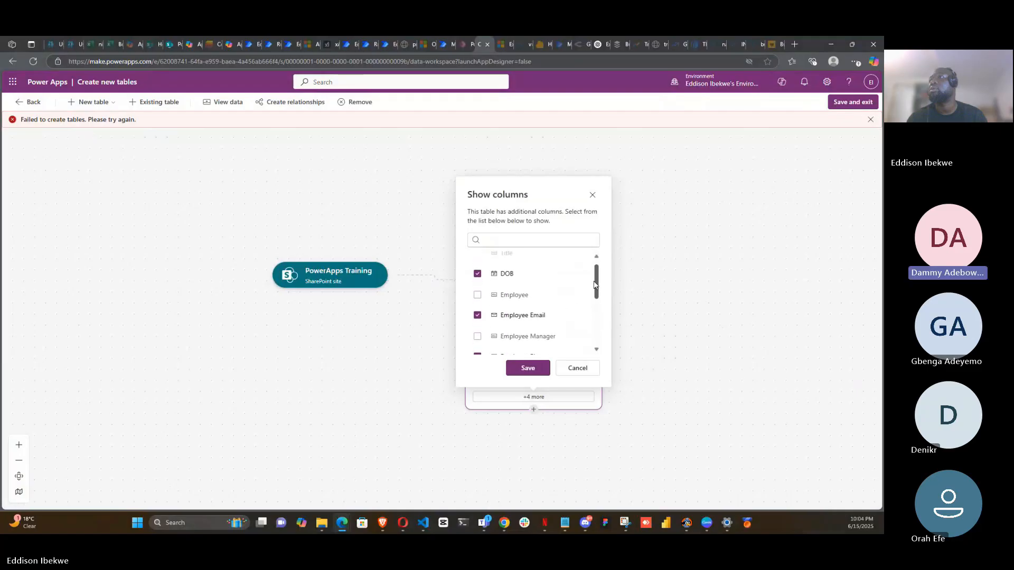
left_click(479, 341)
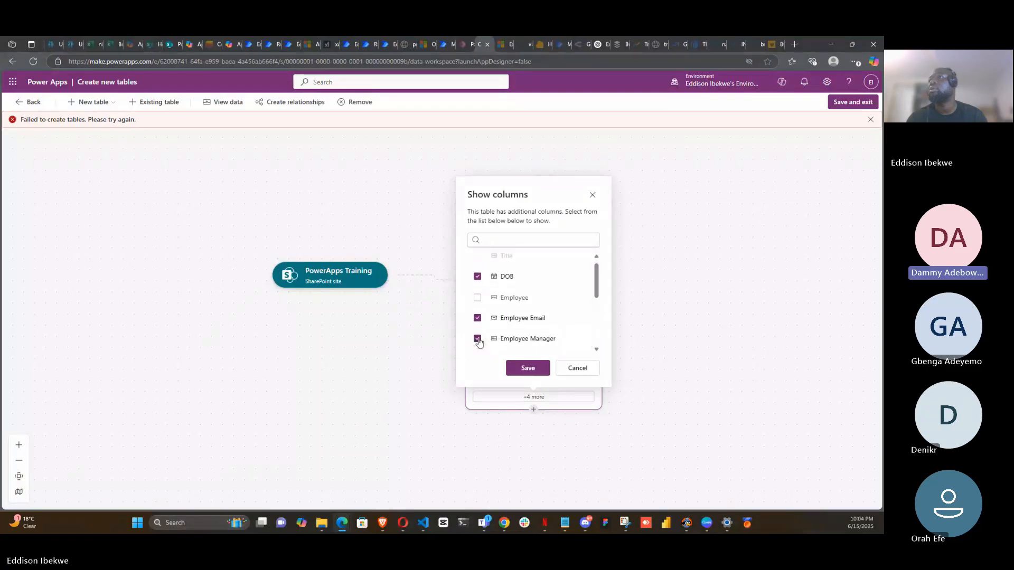
left_click(477, 297)
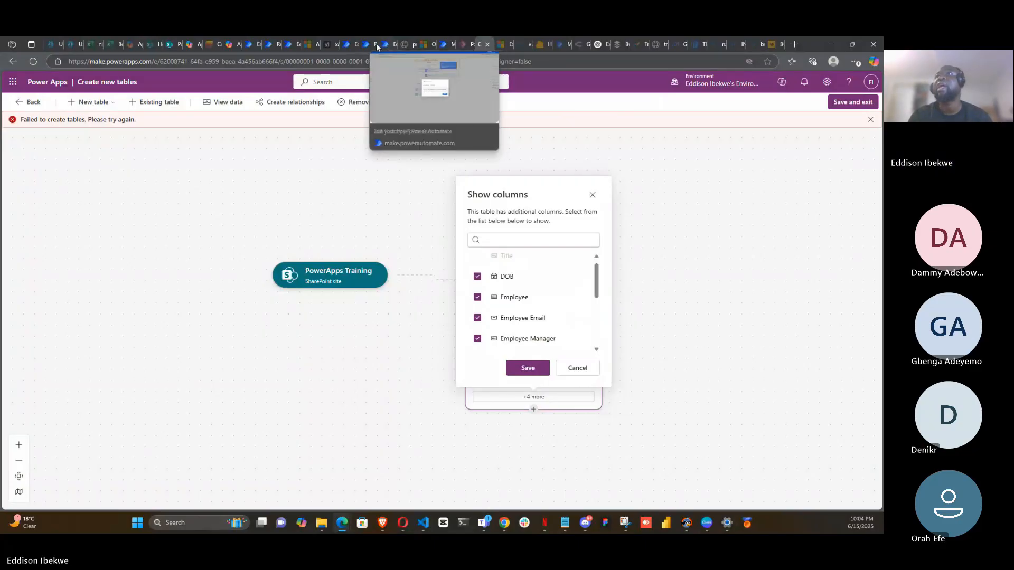
left_click(289, 46)
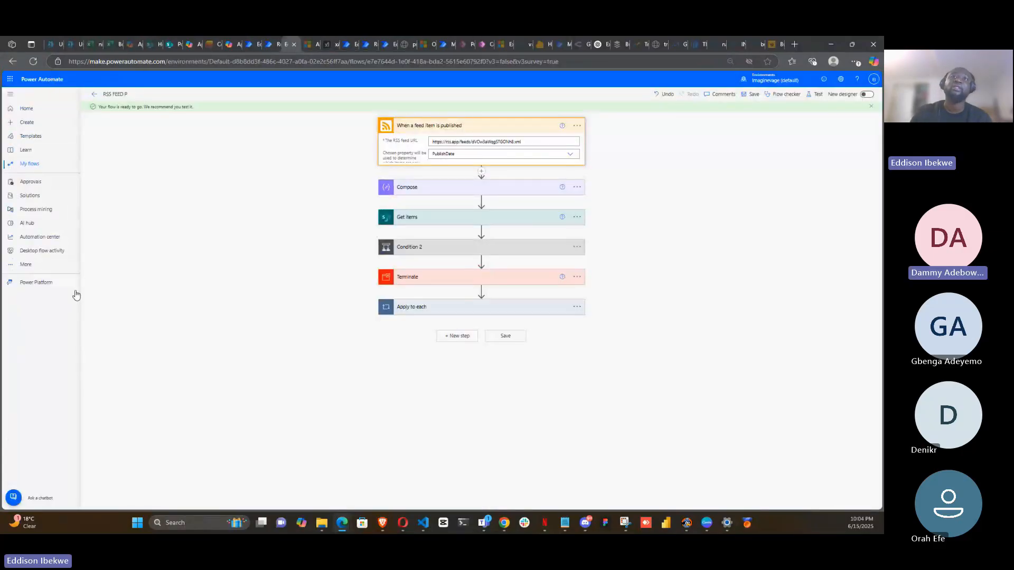
left_click(24, 266)
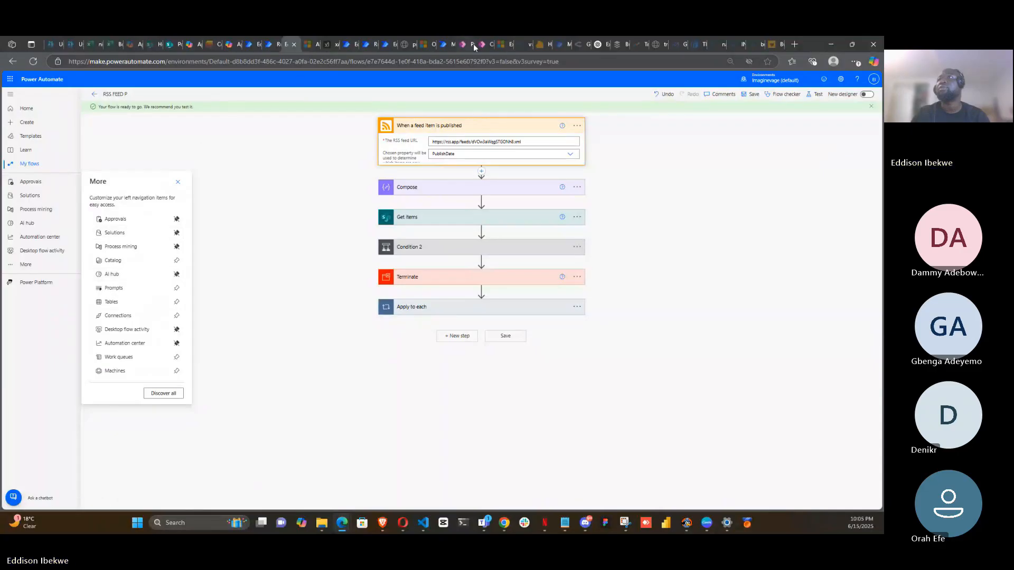
left_click(487, 42)
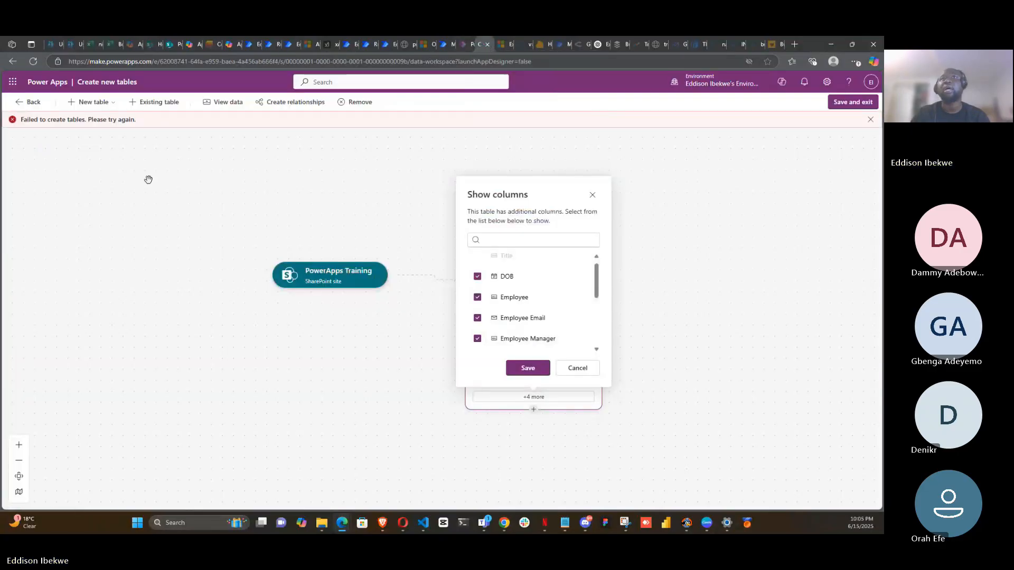
left_click(449, 44)
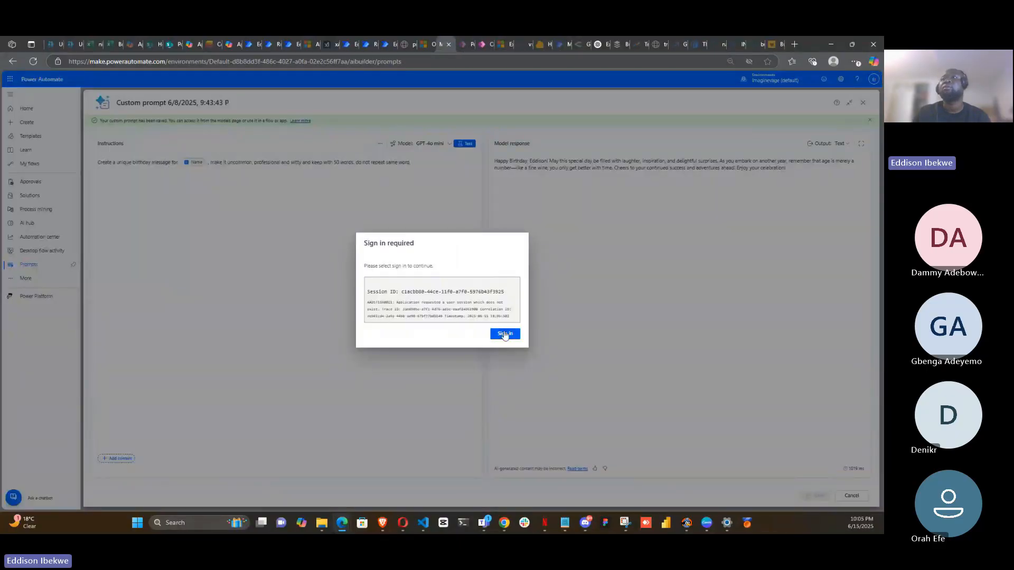
left_click(505, 335)
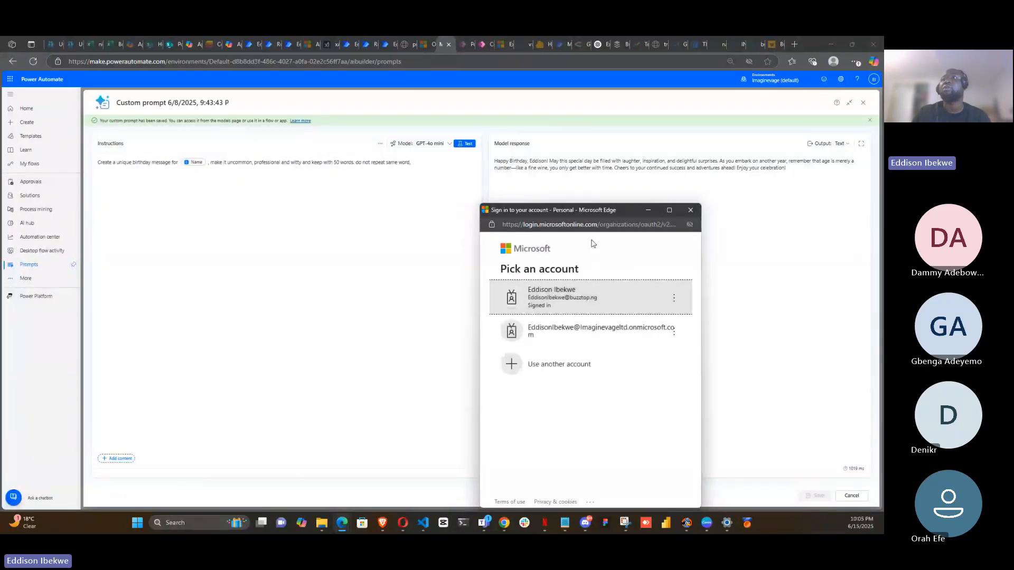
left_click(584, 297)
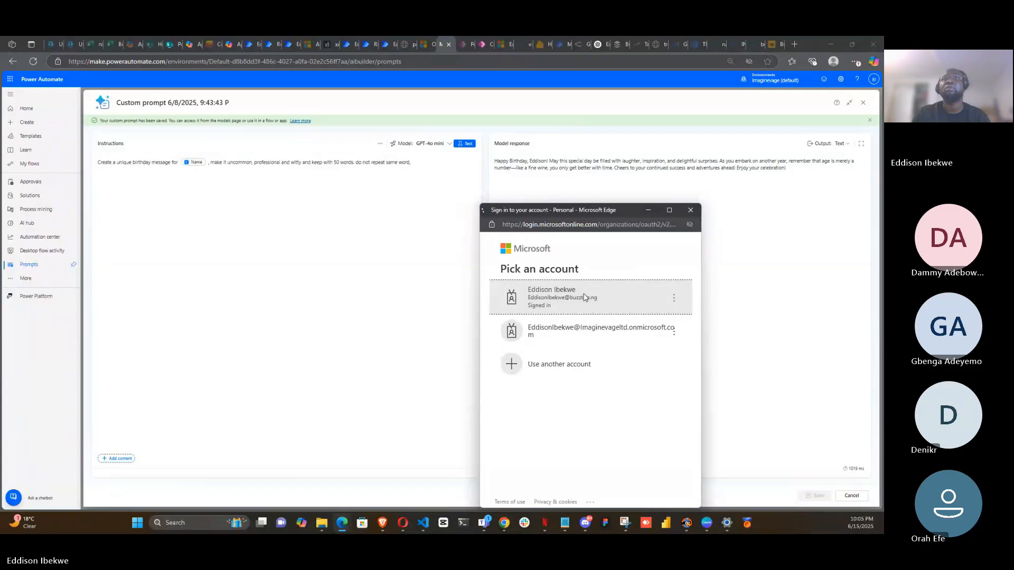
left_click(40, 279)
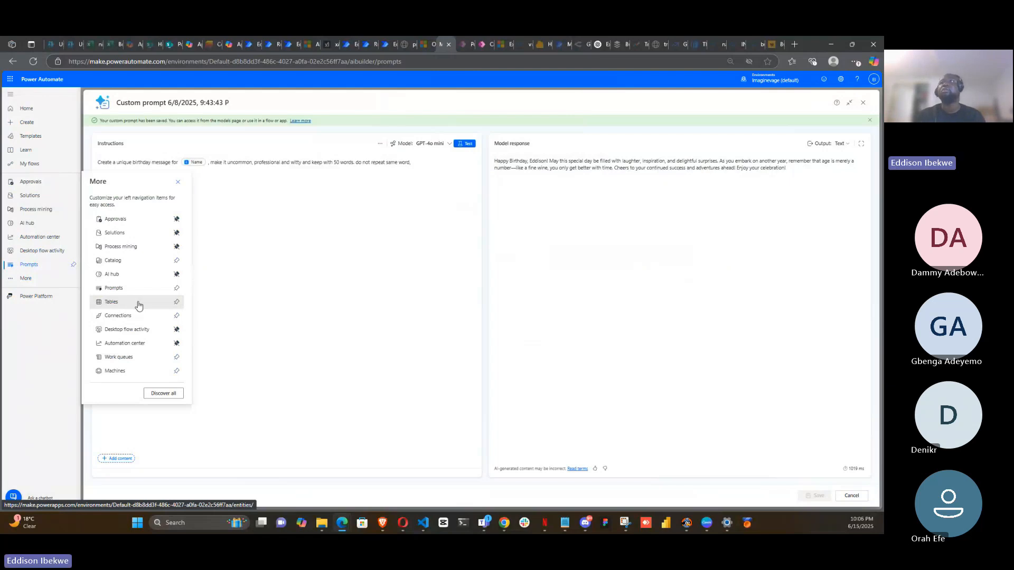
left_click(482, 45)
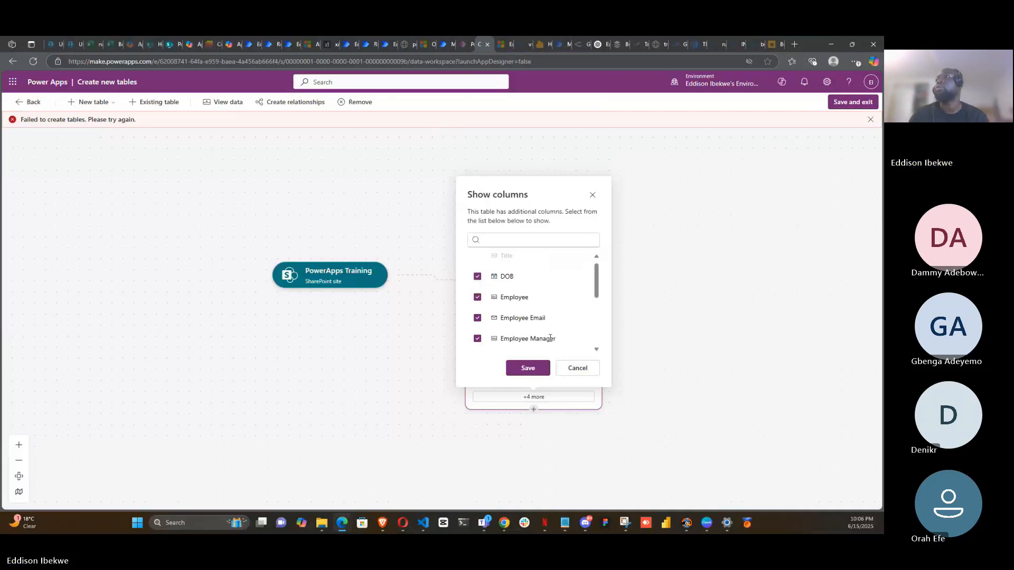
- Save the column selection so all columns appear on the HR Onboarding table
scroll(547, 328, "down", 3)
scroll(544, 317, "up", 3)
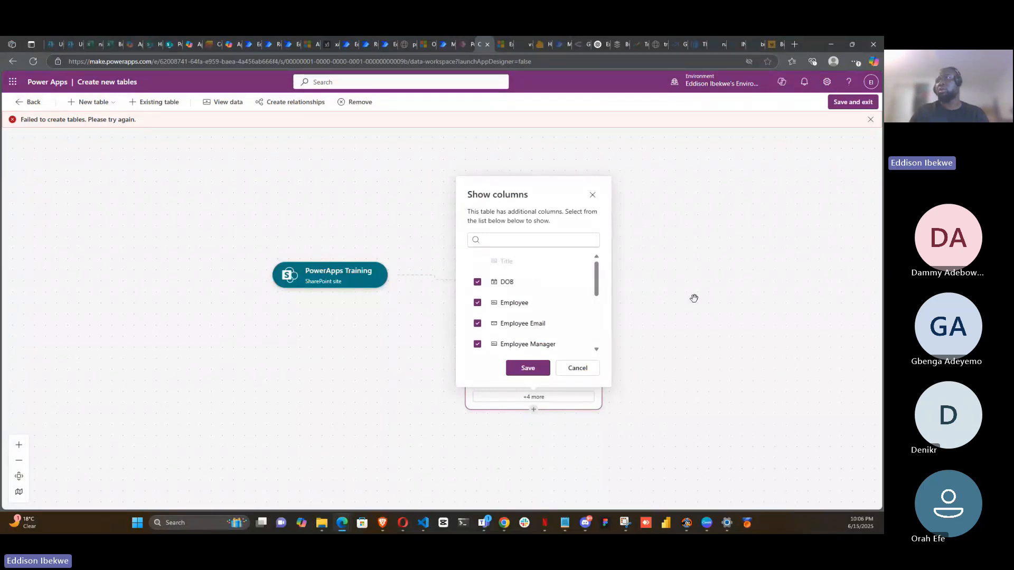
left_click(529, 368)
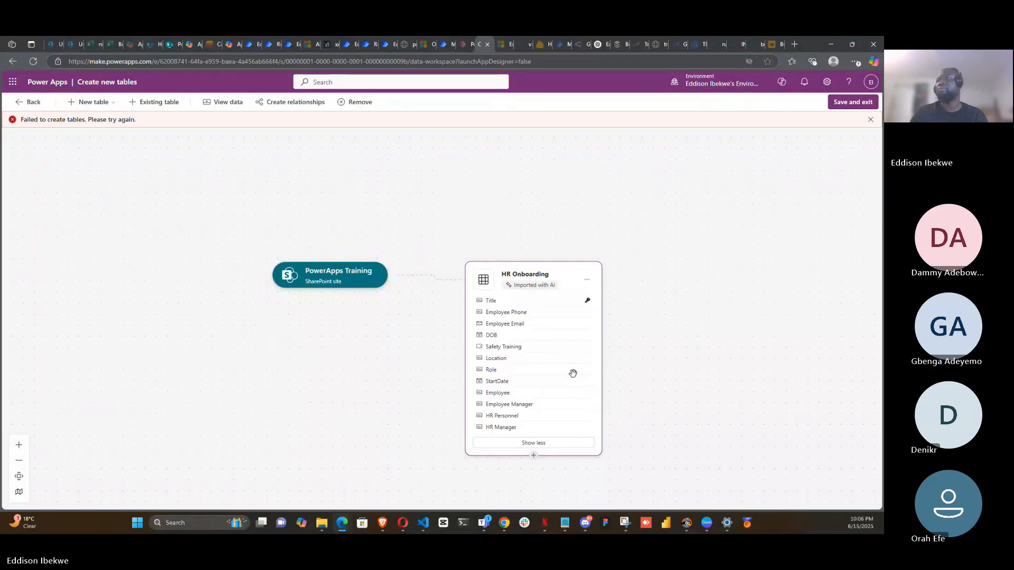
- Try again to save and exit the table
scroll(563, 346, "down", 3)
scroll(564, 350, "up", 3)
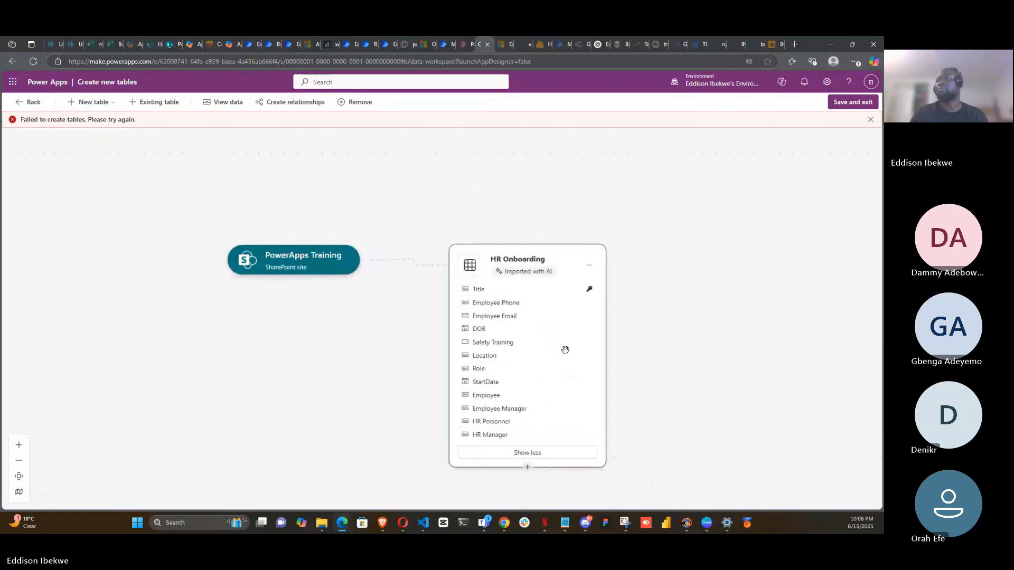
left_click(853, 108)
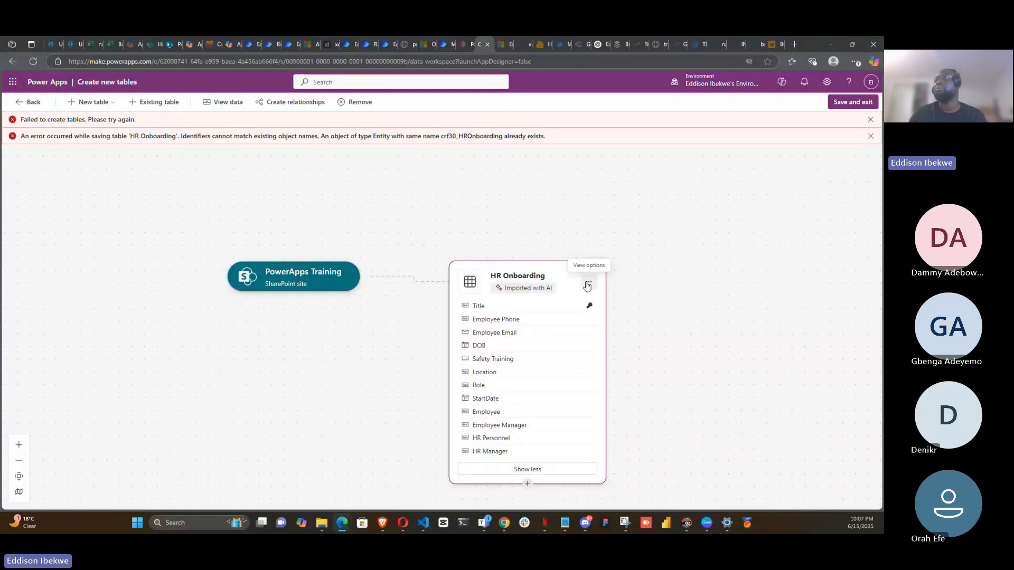
- Open the HR Onboarding table's data preview and inspect the imported records
left_click(587, 285)
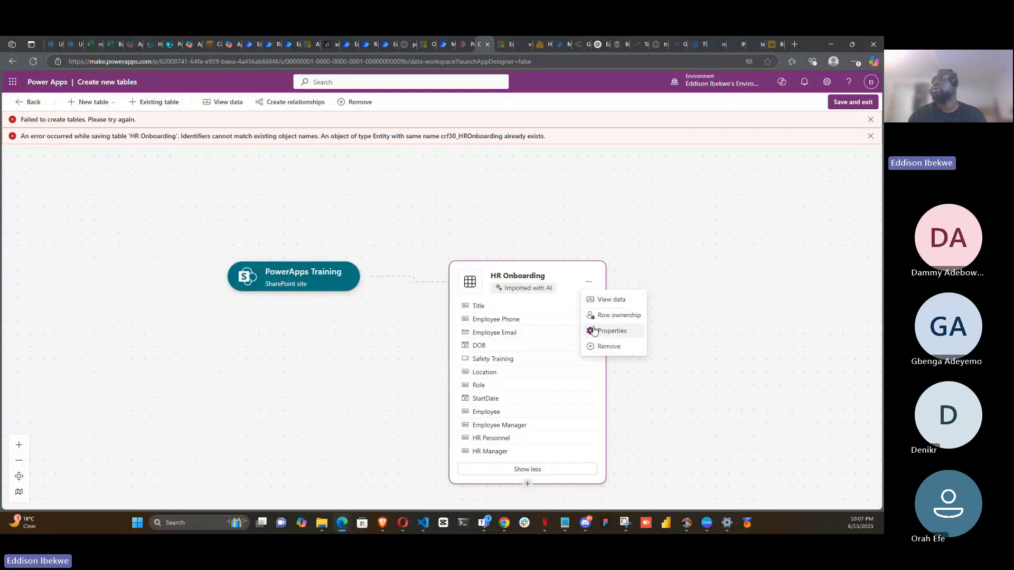
left_click(502, 277)
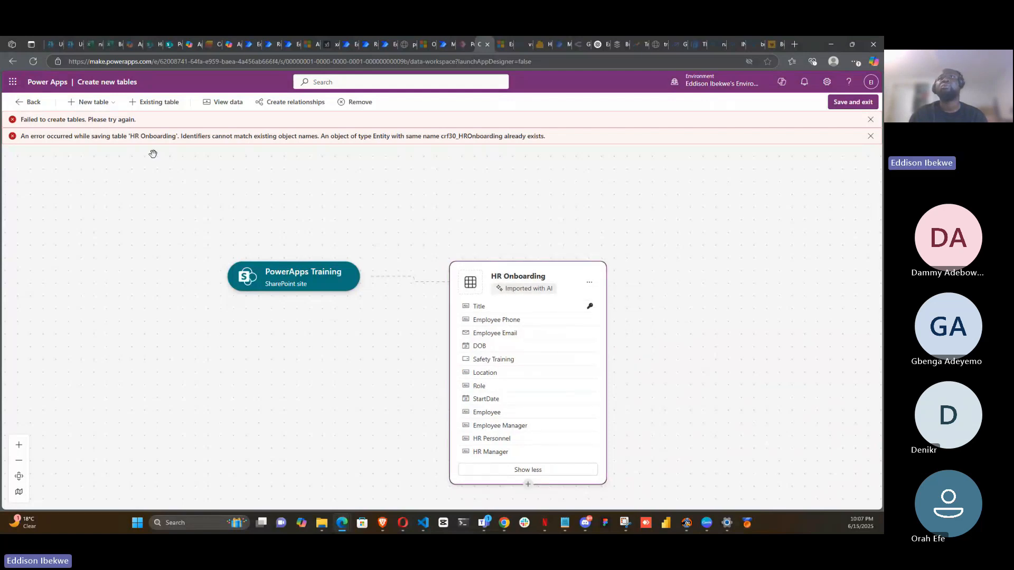
left_click(208, 104)
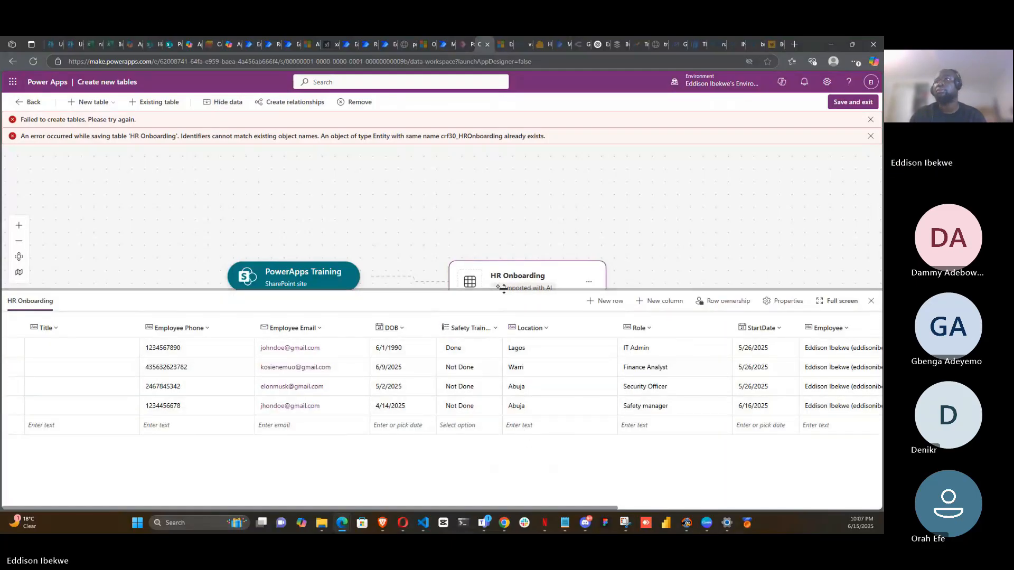
scroll(633, 229, "down", 2)
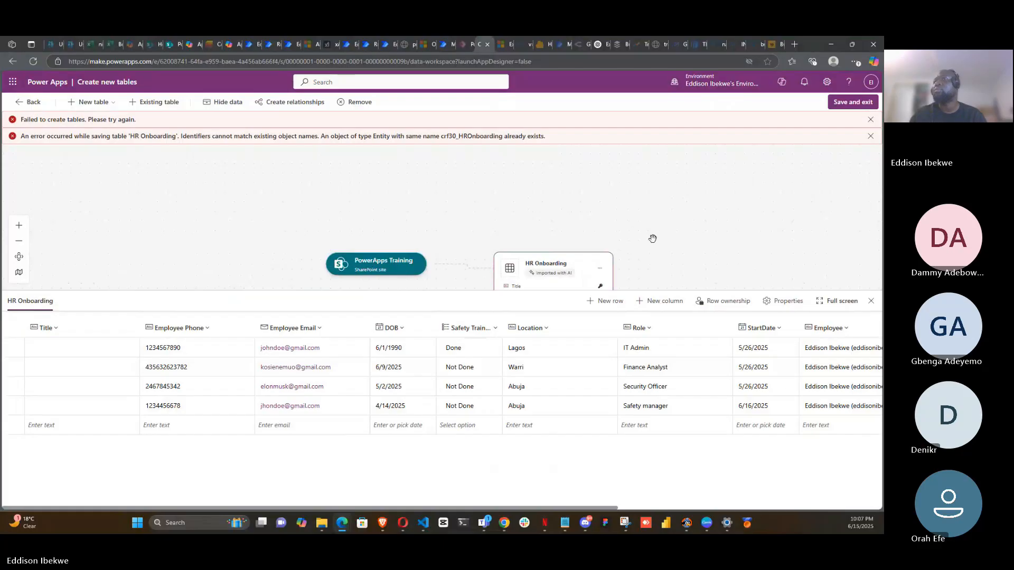
left_click_drag(659, 254, 625, 181)
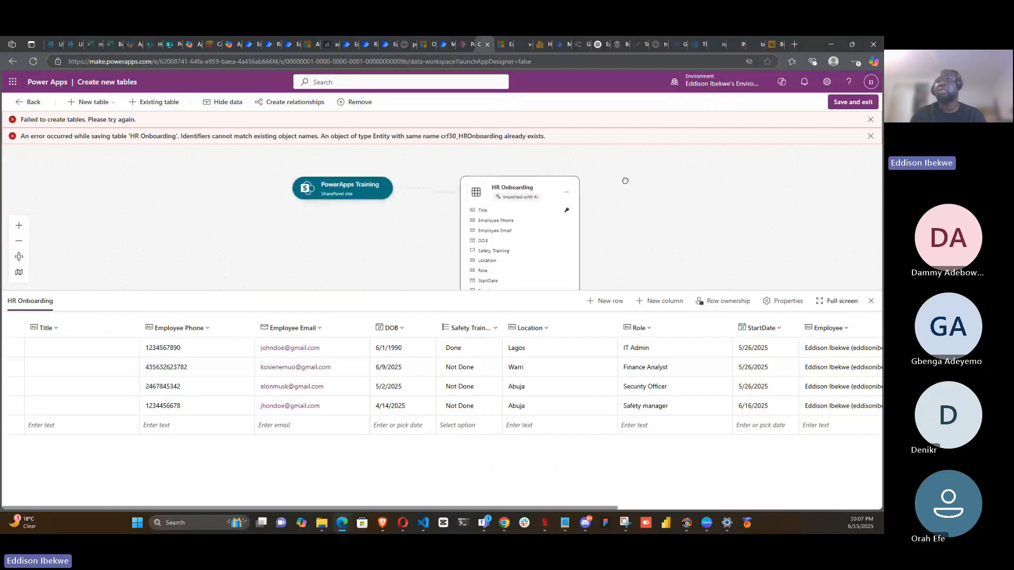
left_click(567, 194)
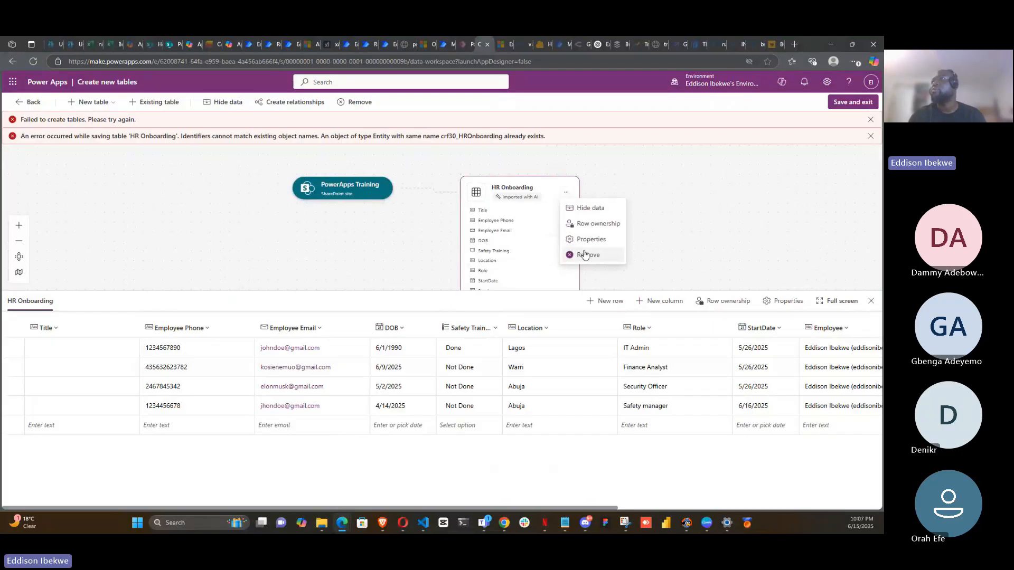
left_click(371, 191)
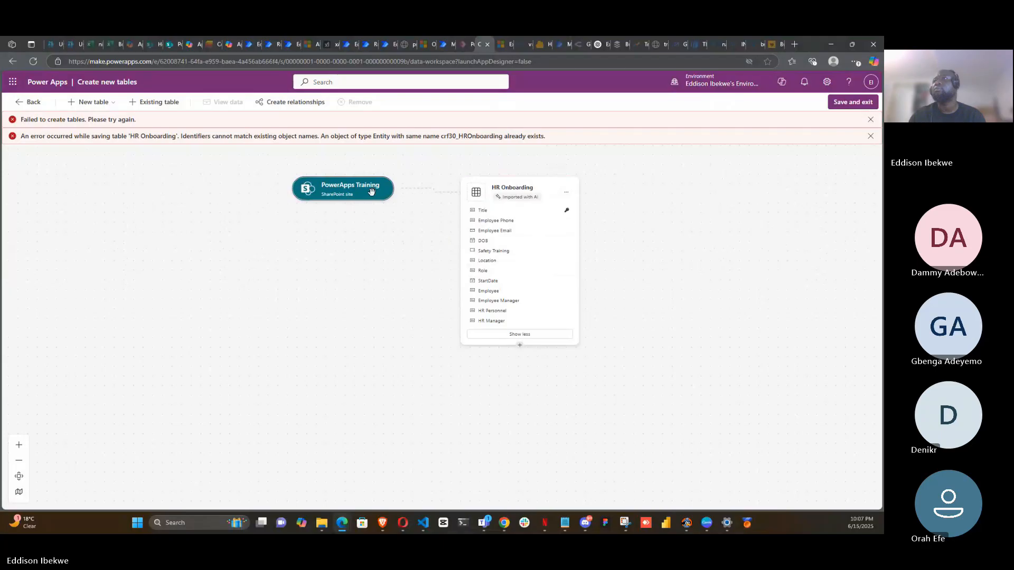
- Rename the imported table to HR Onboarding2
left_click(515, 189)
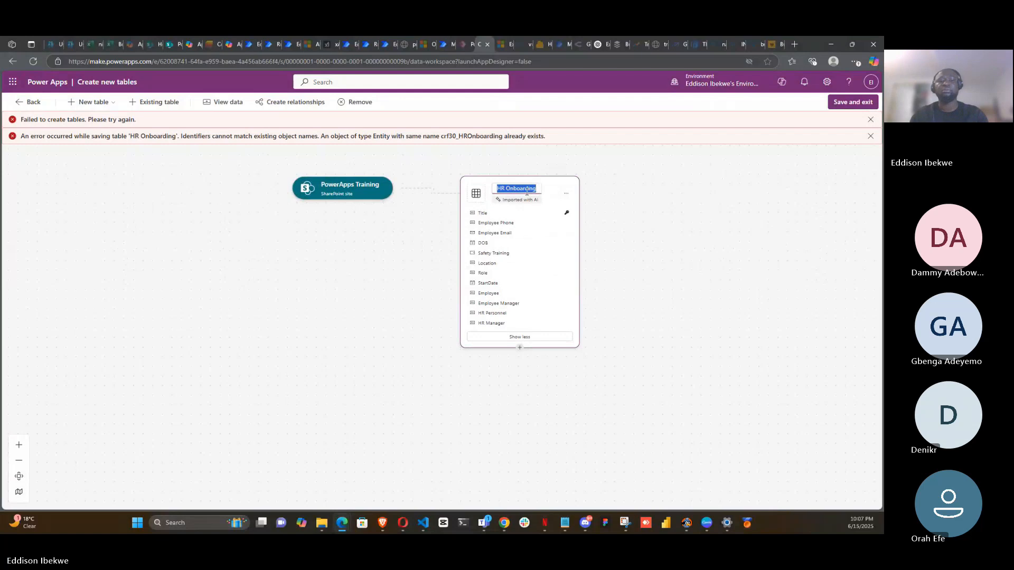
key("BackSpace")
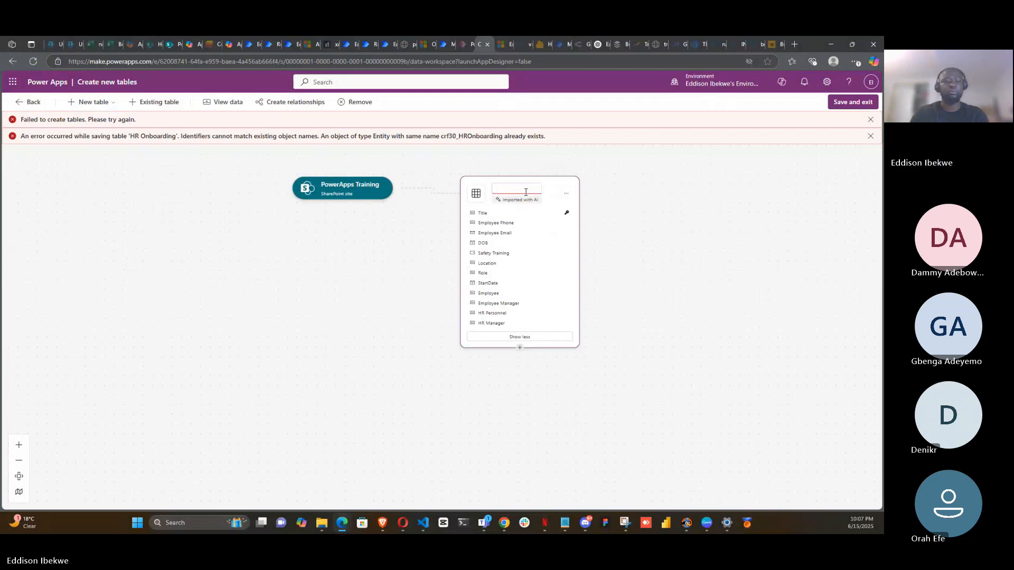
type("HR")
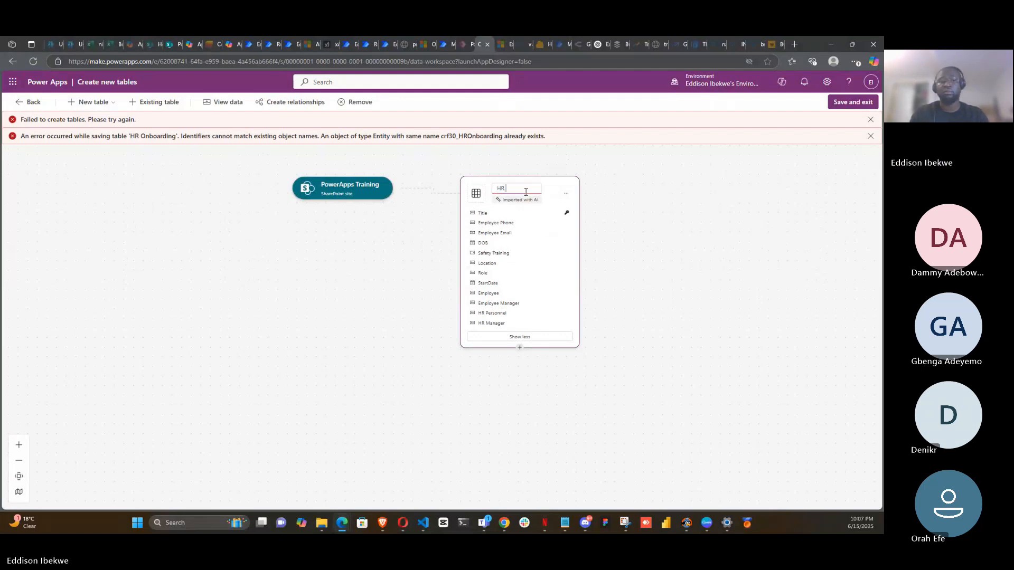
type(" Onboardin")
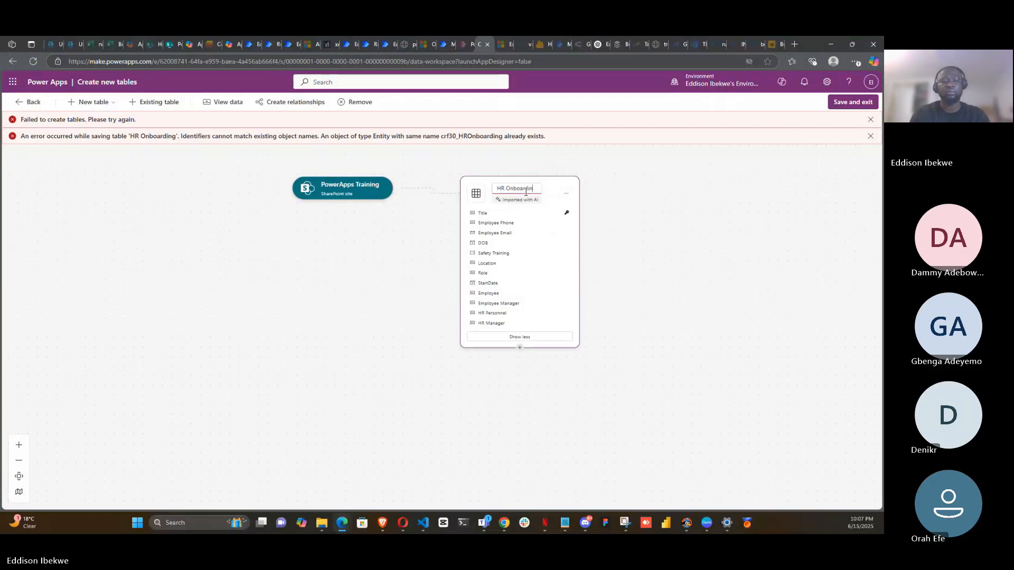
type("g2")
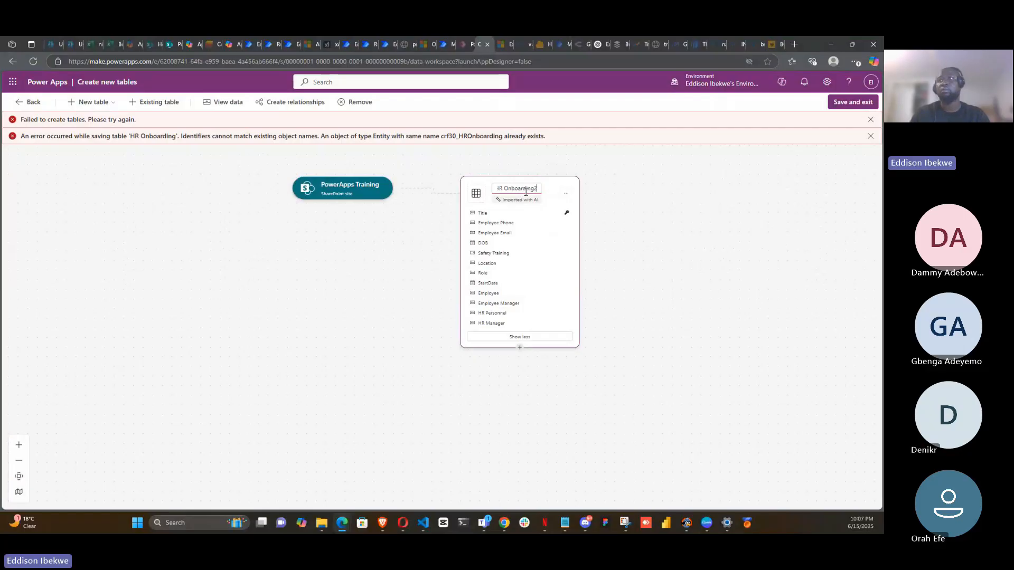
left_click(679, 179)
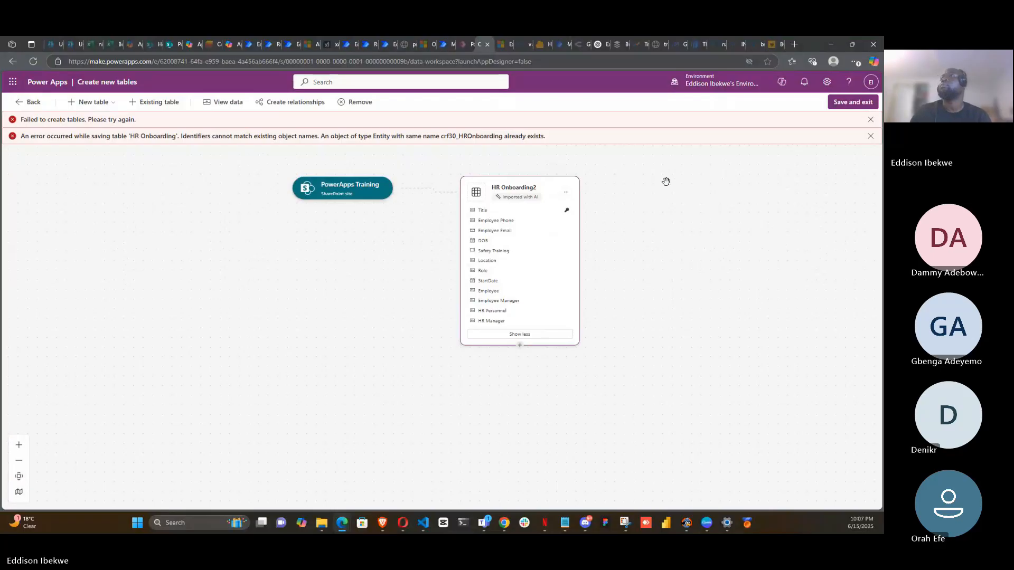
- Dismiss the error banners and try again to save and exit the table
left_click(871, 120)
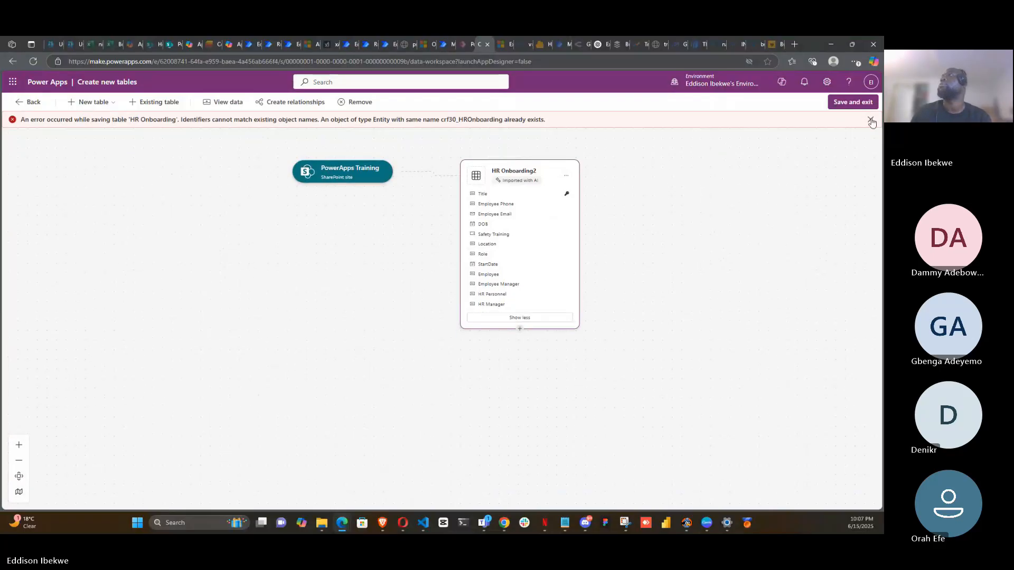
left_click(871, 120)
left_click(857, 103)
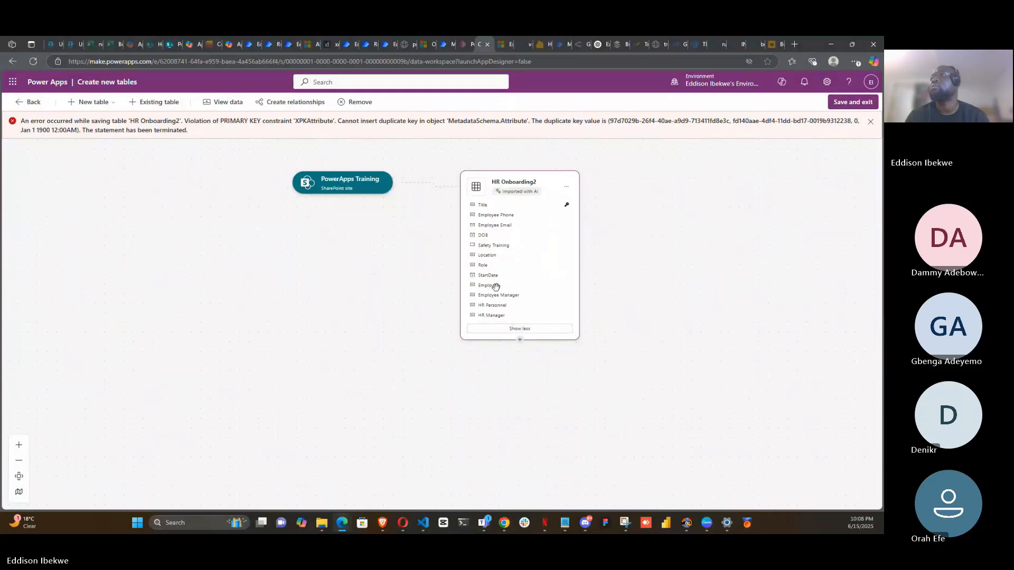
- Open the HR Onboarding2 table's properties and inspect its names and description
scroll(495, 288, "down", 2)
scroll(508, 289, "up", 3)
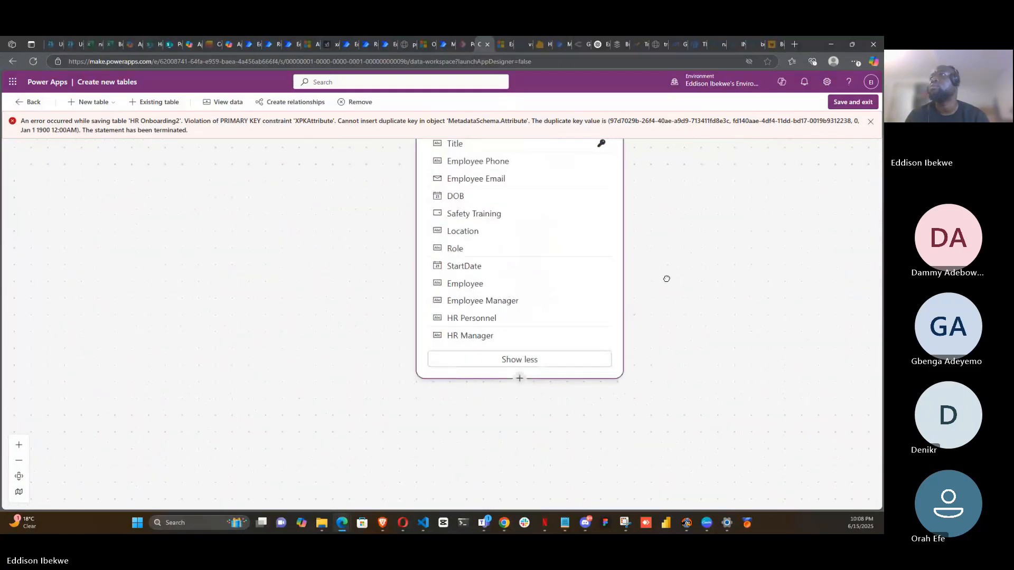
left_click_drag(665, 278, 677, 362)
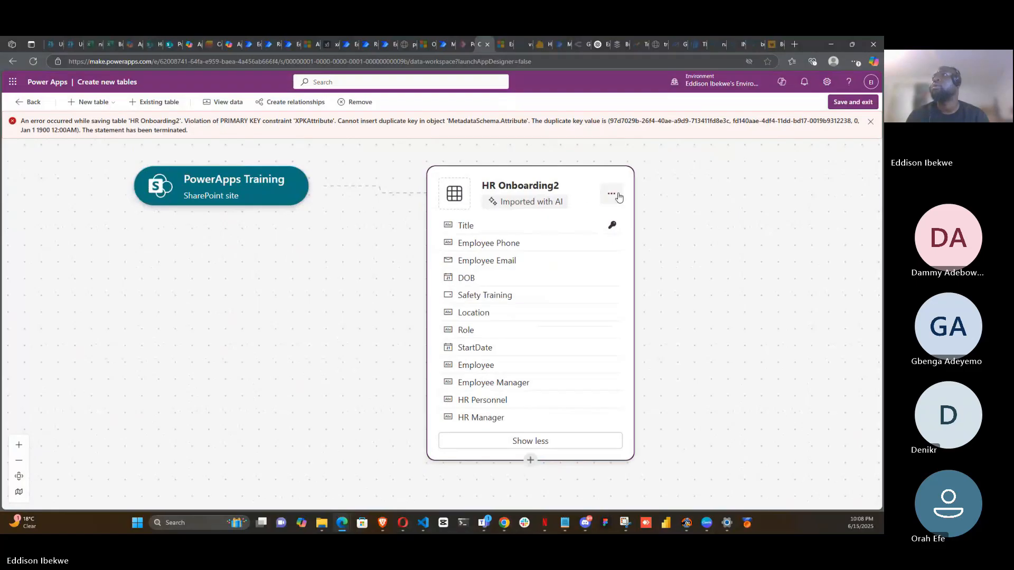
left_click(617, 195)
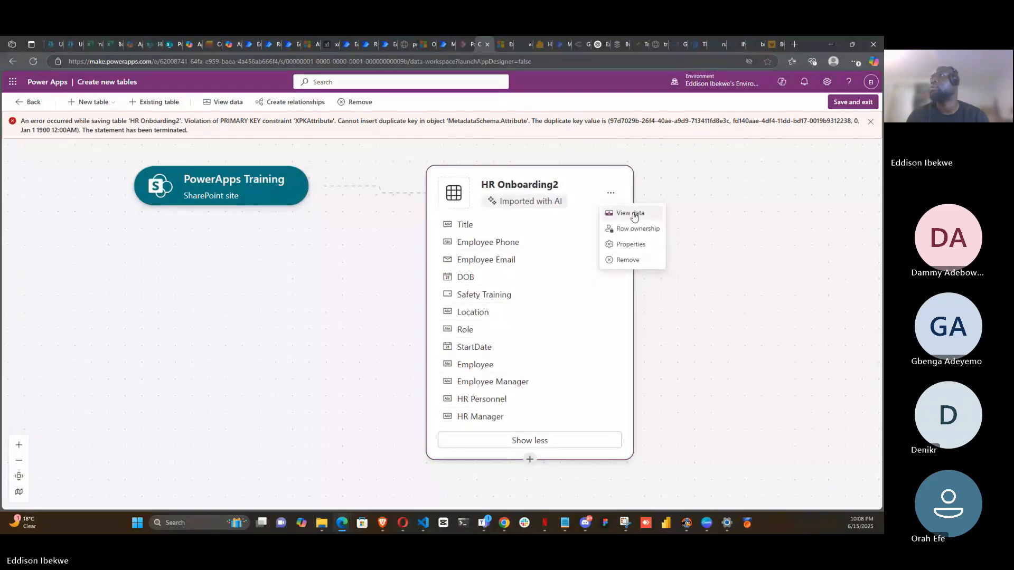
left_click(636, 246)
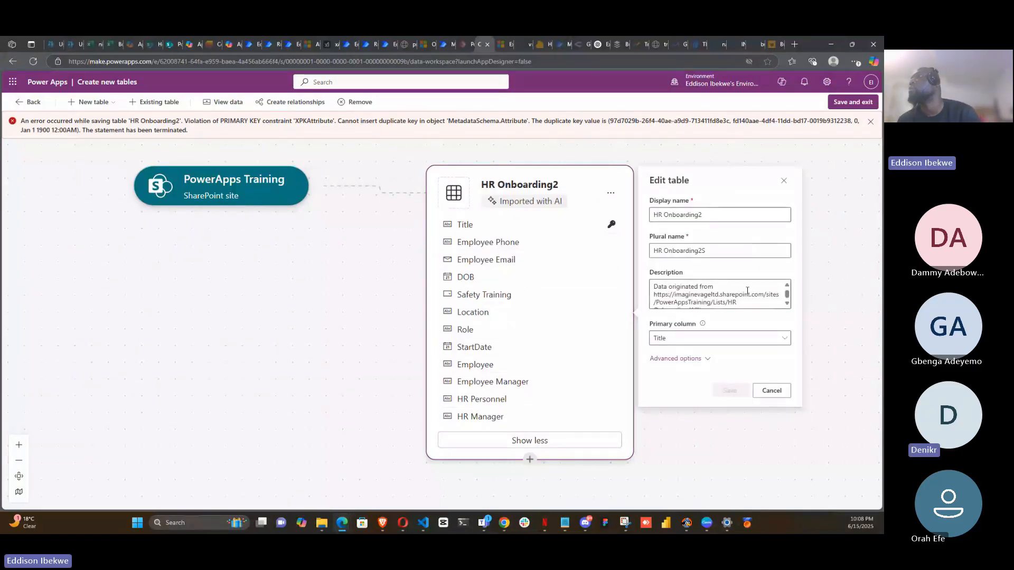
scroll(747, 291, "down", 1)
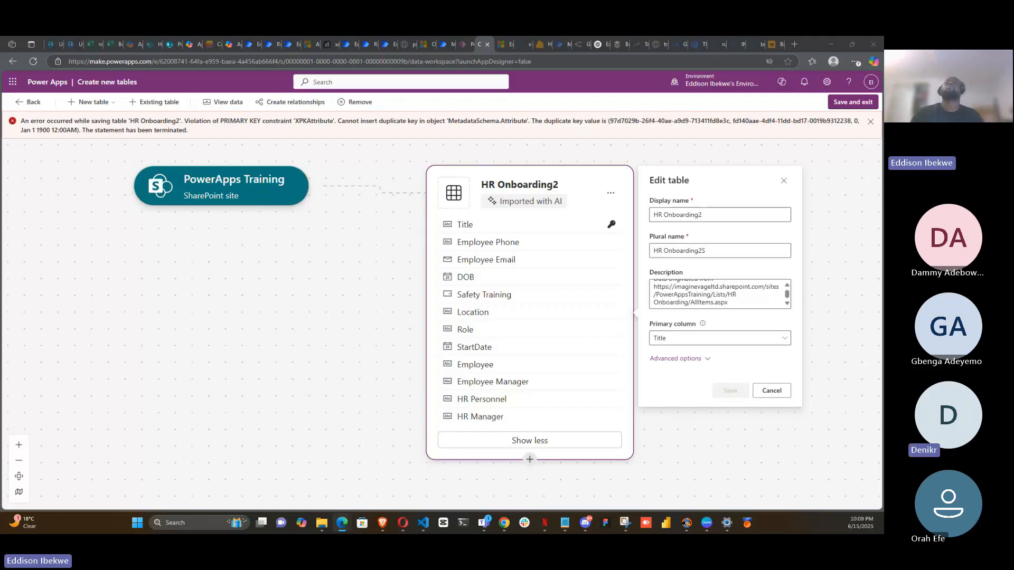
- Refresh the page and start a new blank table to add columns and data
right_click(479, 47)
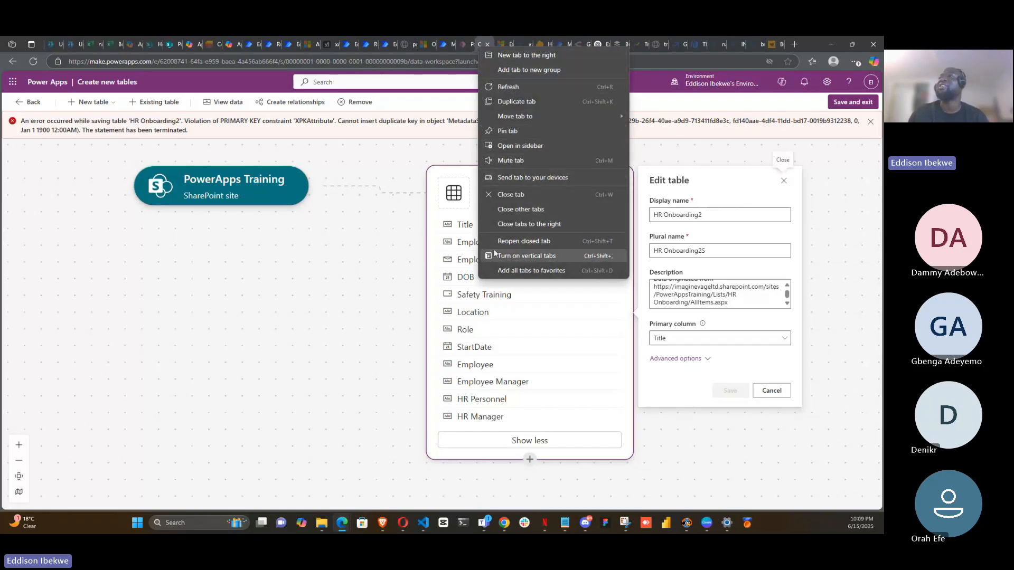
left_click(510, 103)
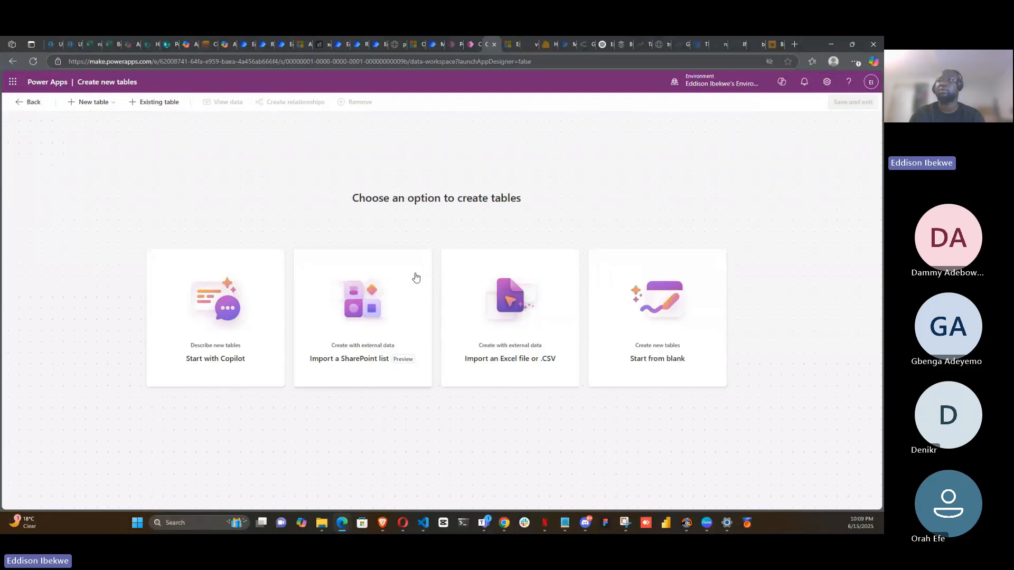
left_click(81, 105)
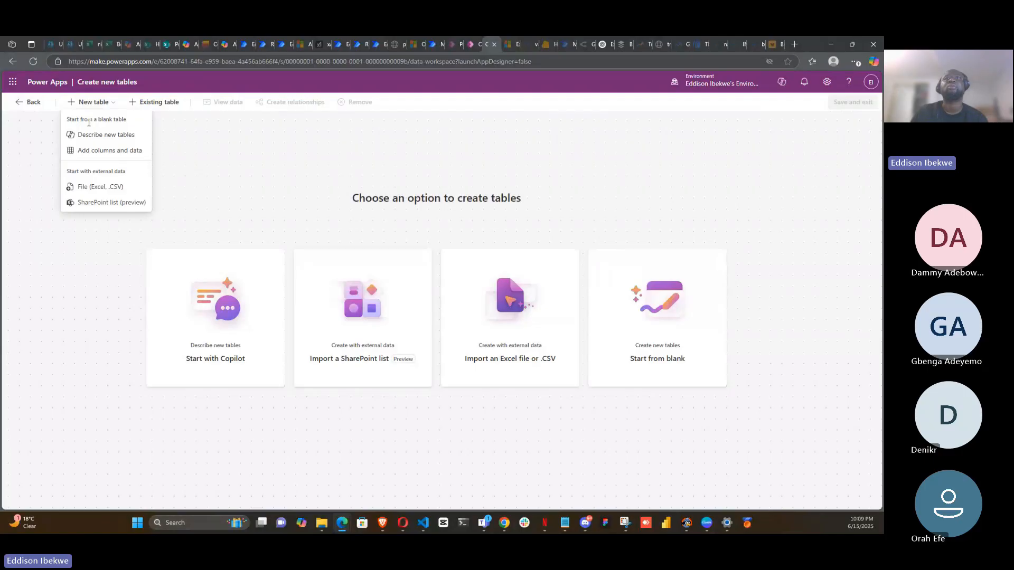
left_click(115, 152)
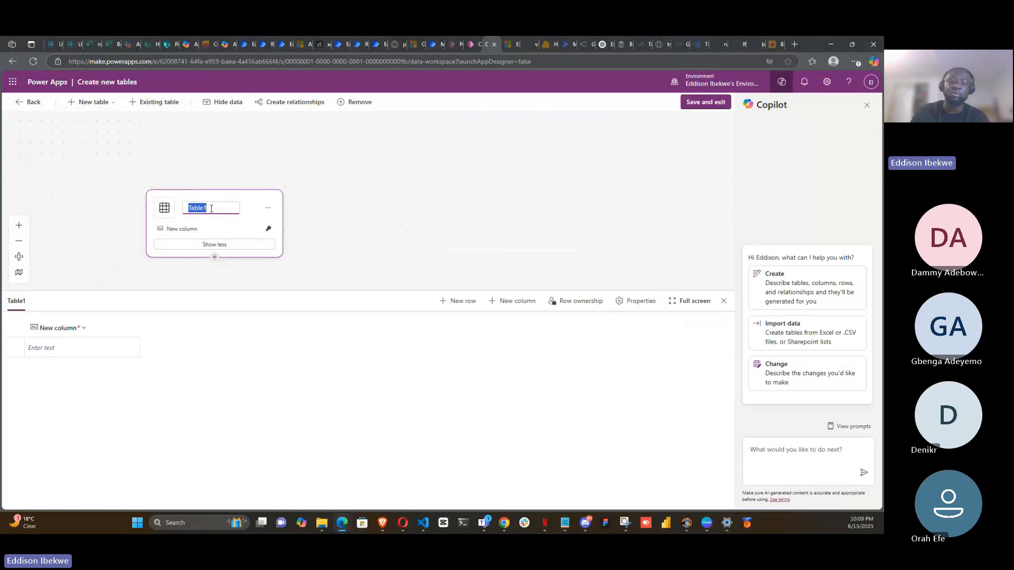
- Name the new table HR Onboarding3
key("BackSpace")
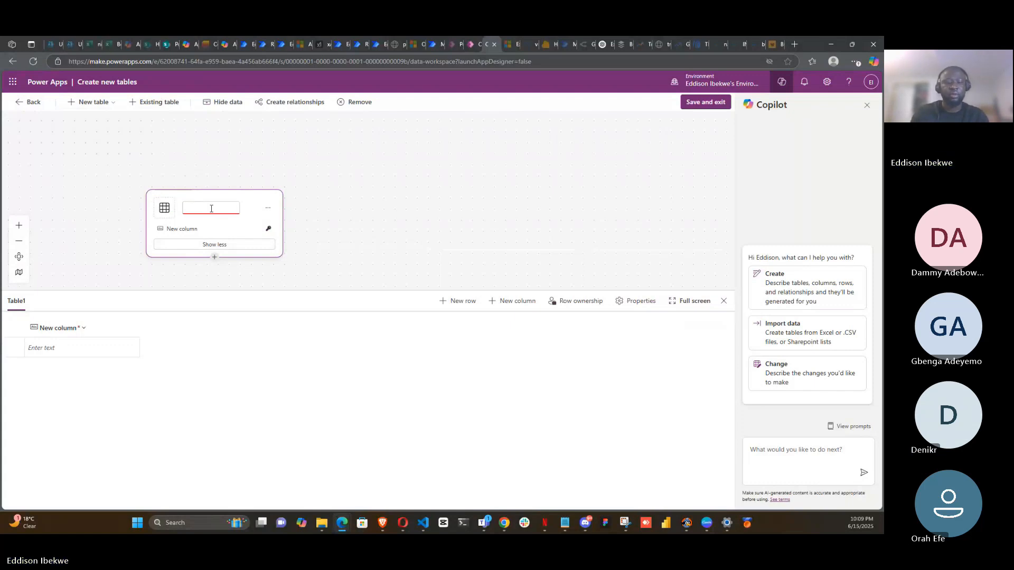
type("HR Onb")
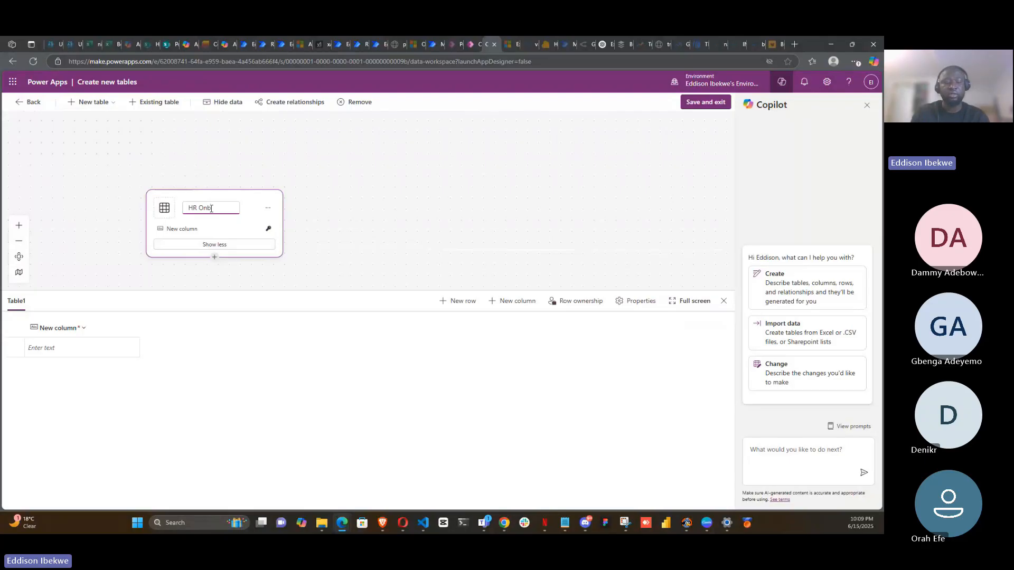
type("oar")
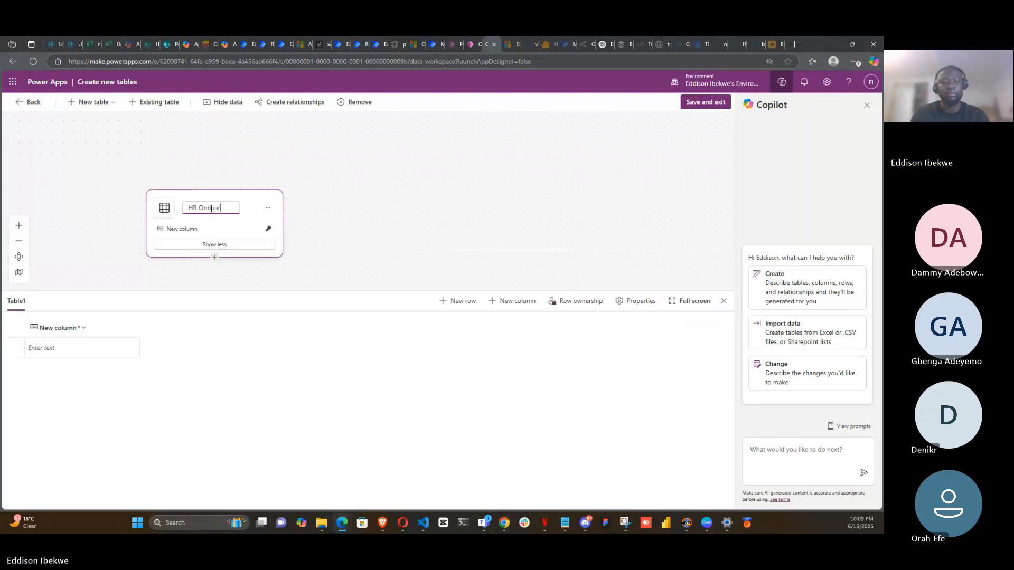
type("ding")
type("s")
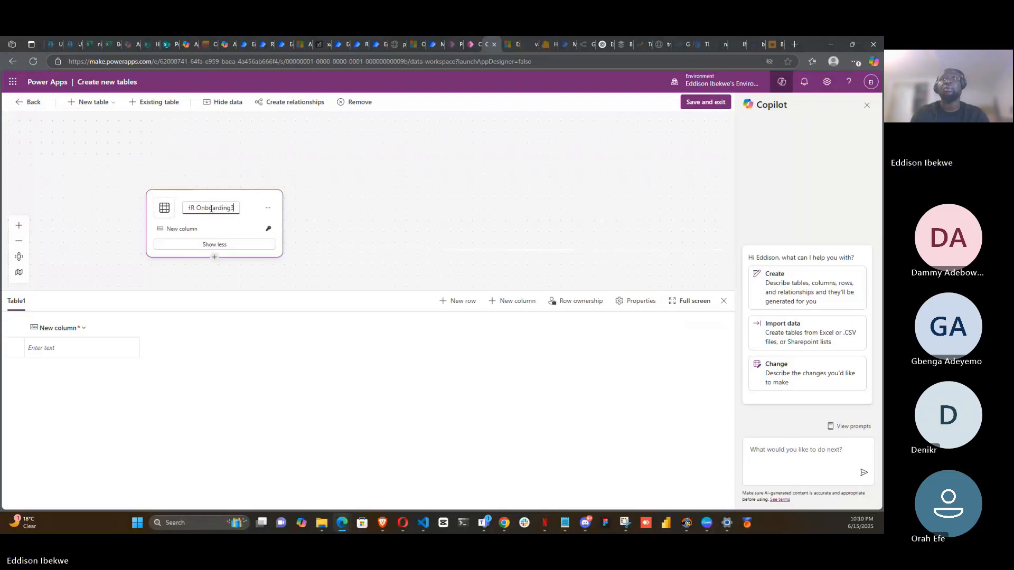
key("Return")
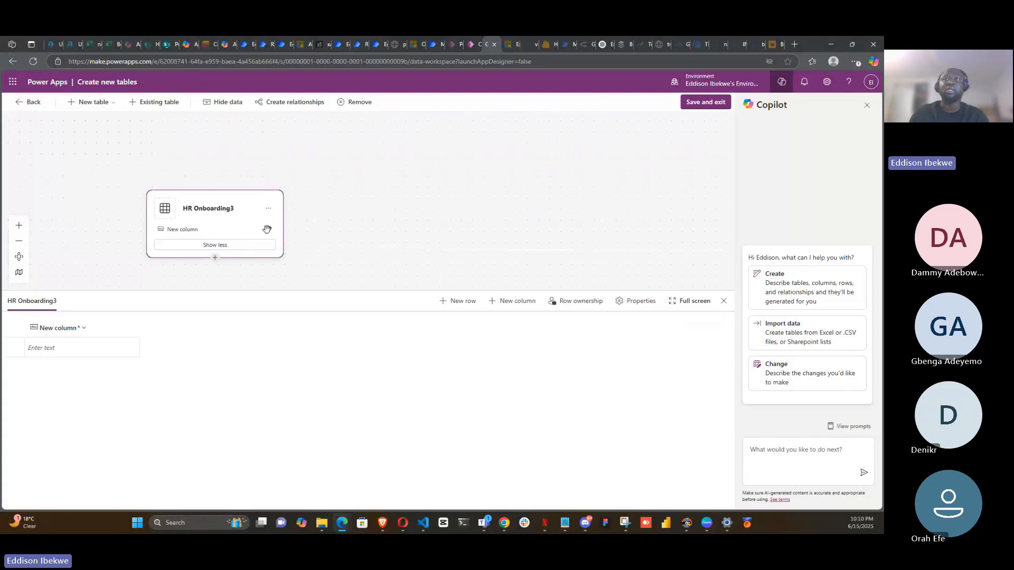
- Rename the table's first column to Name
left_click(64, 347)
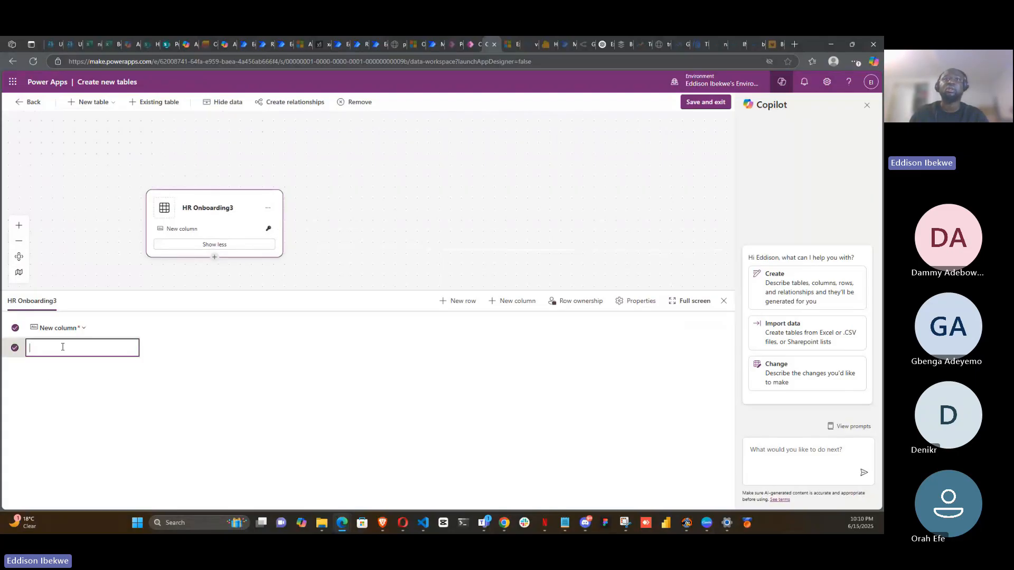
left_click(83, 328)
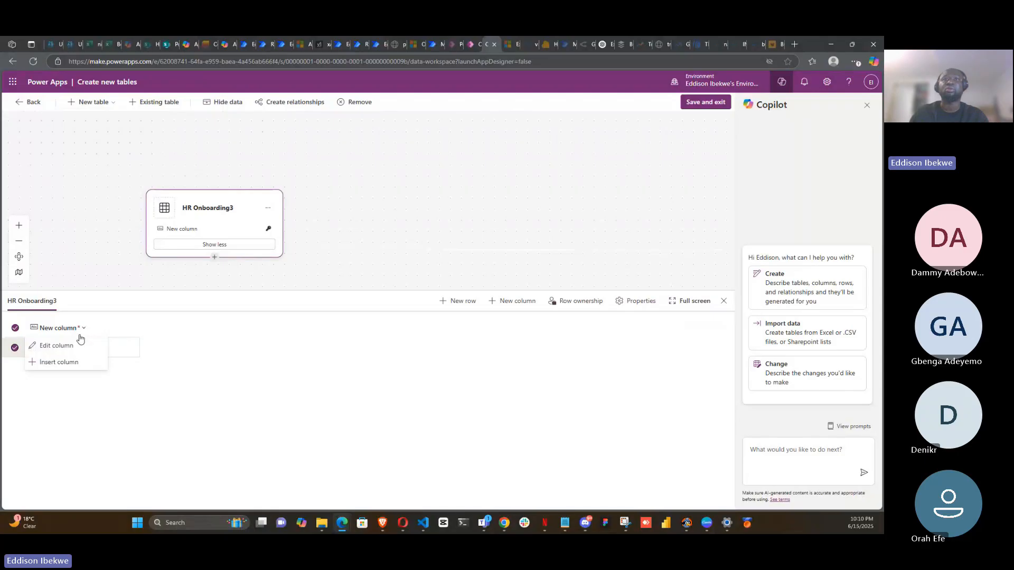
left_click(74, 346)
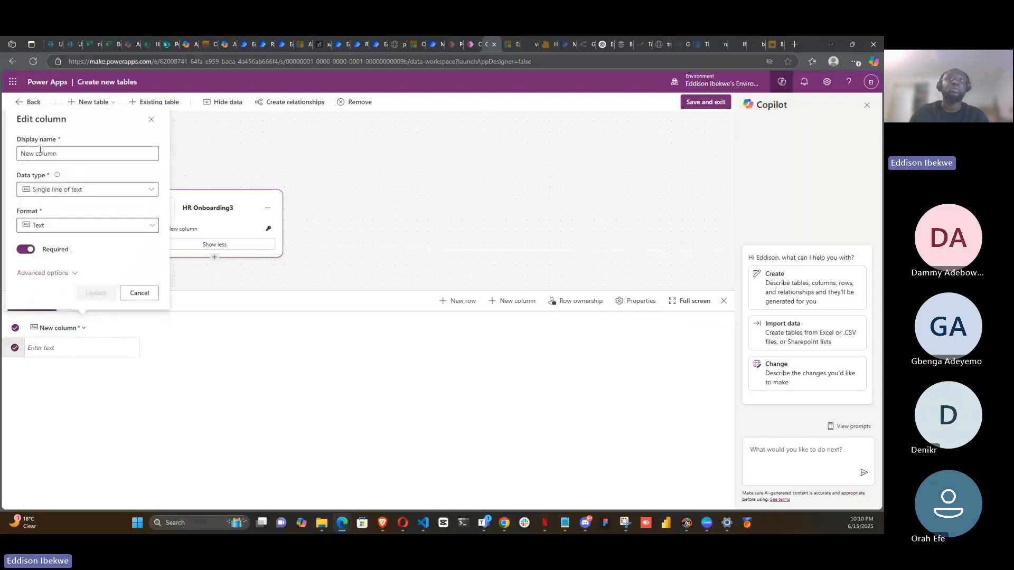
left_click(54, 153)
left_click(61, 153)
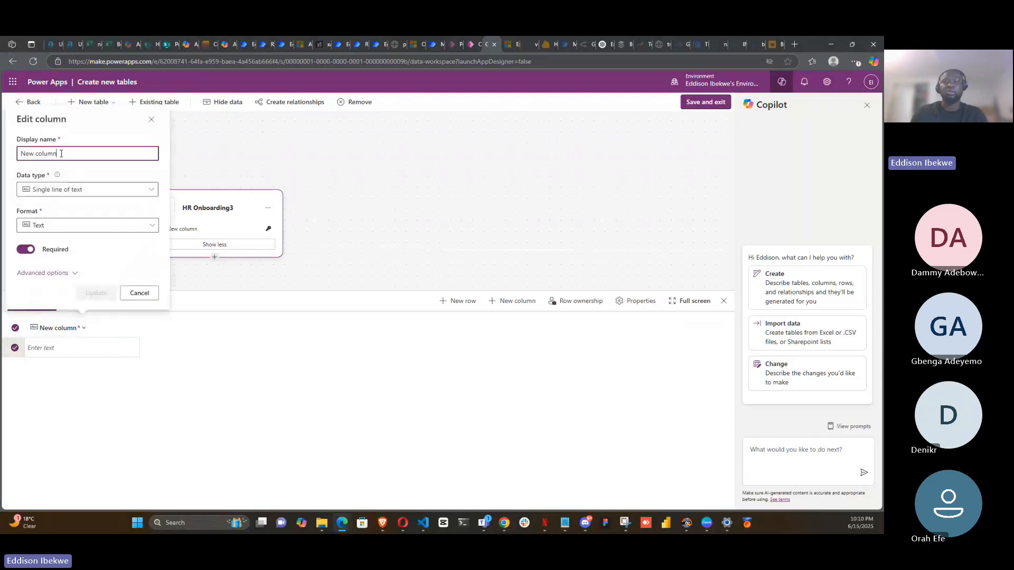
key("BackSpace")
key("BackSpace")
key("BackSpace")
key("BackSpace")
key("BackSpace")
key("BackSpace")
key("BackSpace")
key("BackSpace")
key("BackSpace")
key("BackSpace")
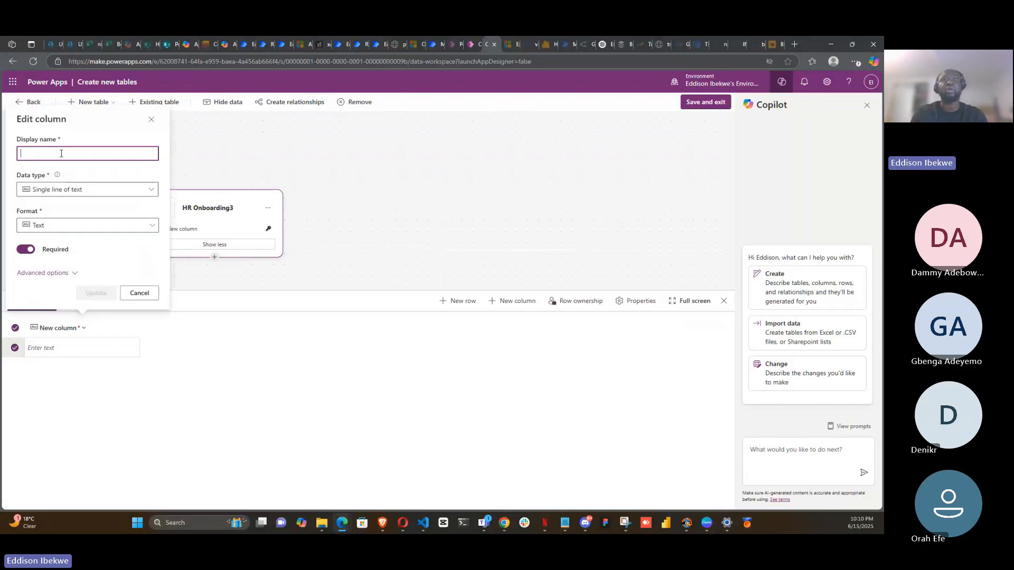
type("N")
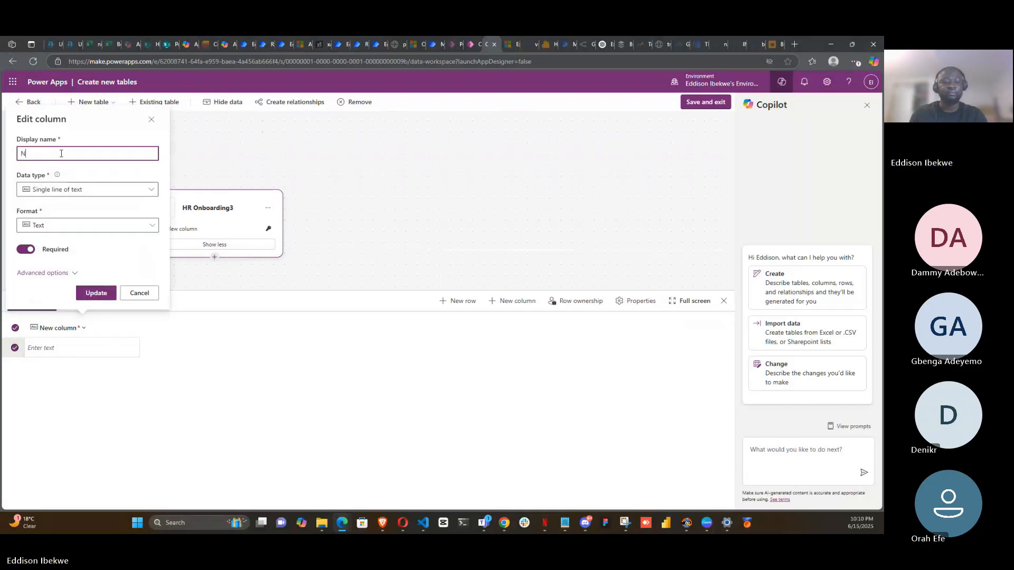
type("ame")
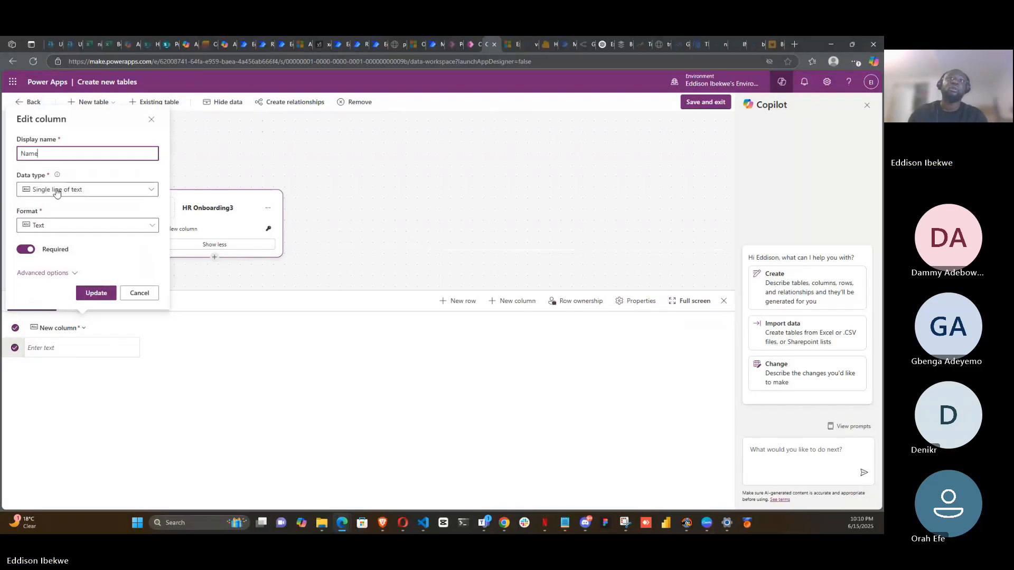
- Try to change the Name column's data type to Lookup
left_click(150, 193)
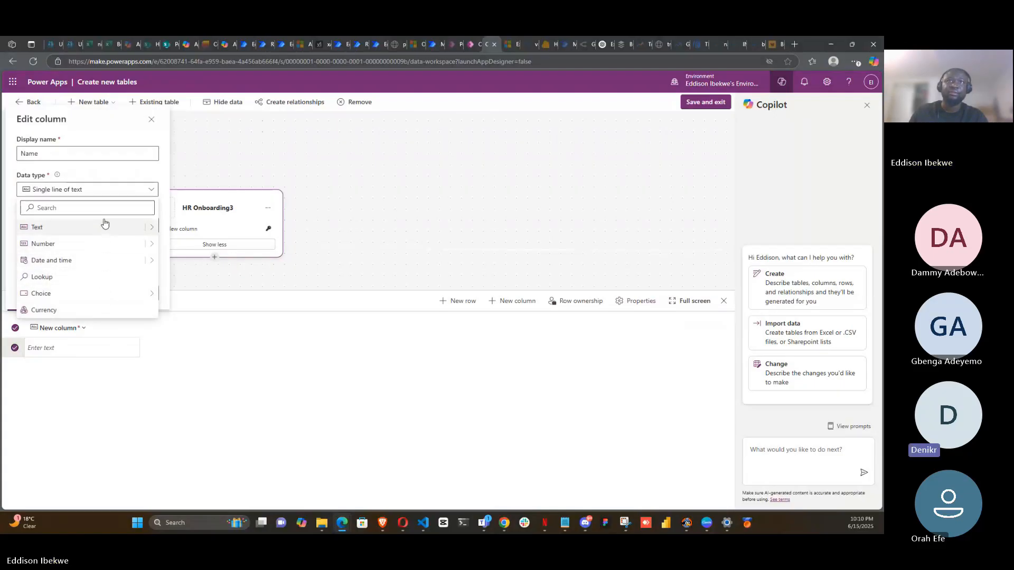
mouse_move(152, 230)
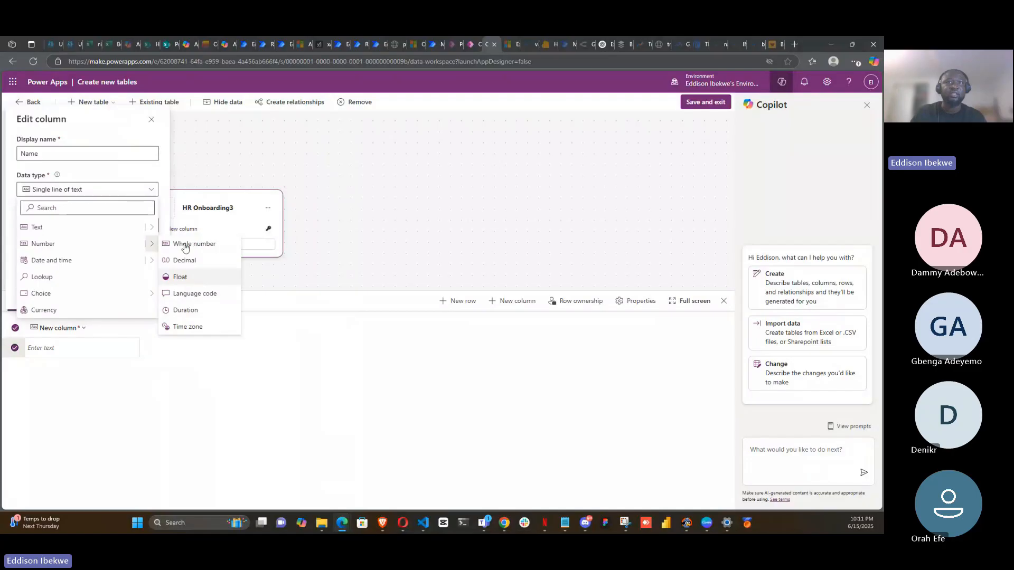
mouse_move(151, 263)
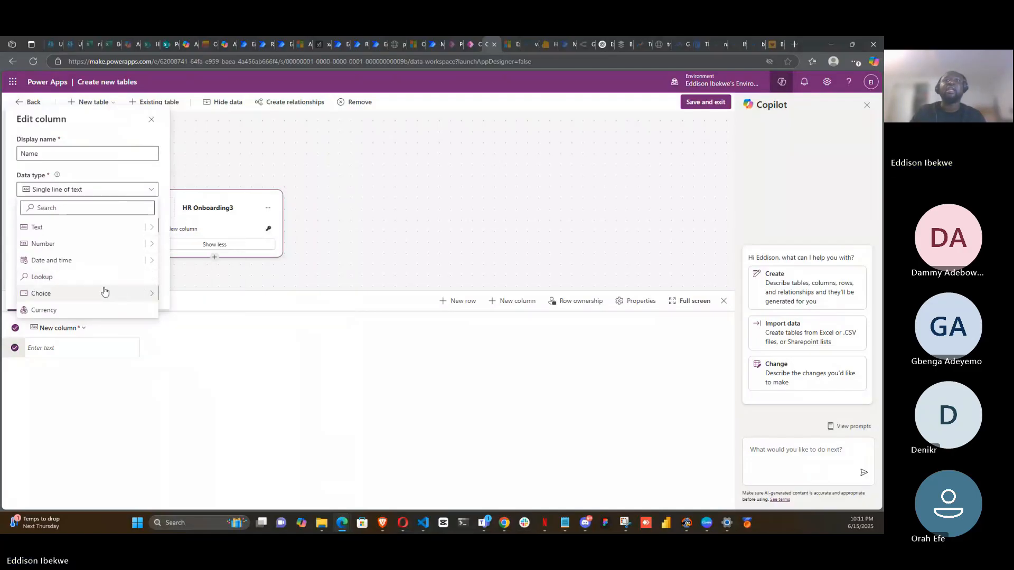
mouse_move(140, 295)
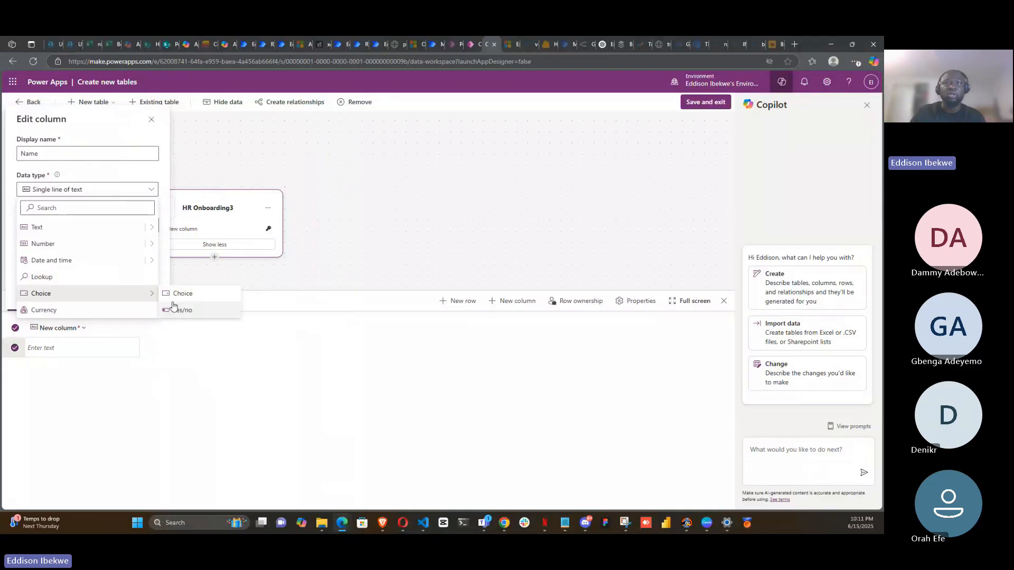
left_click(72, 278)
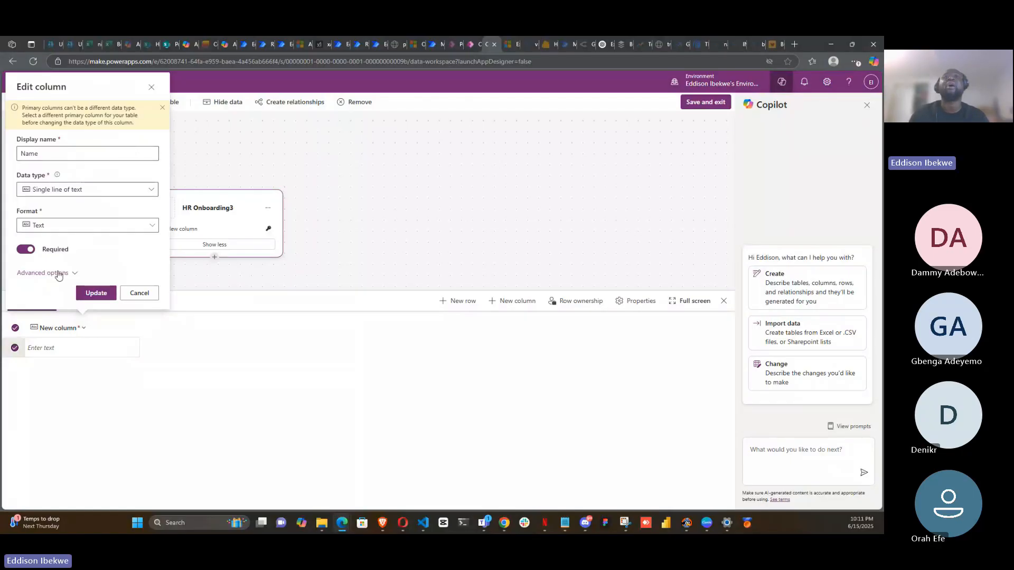
- Expand the Name column's advanced options to view its schema name
left_click(61, 273)
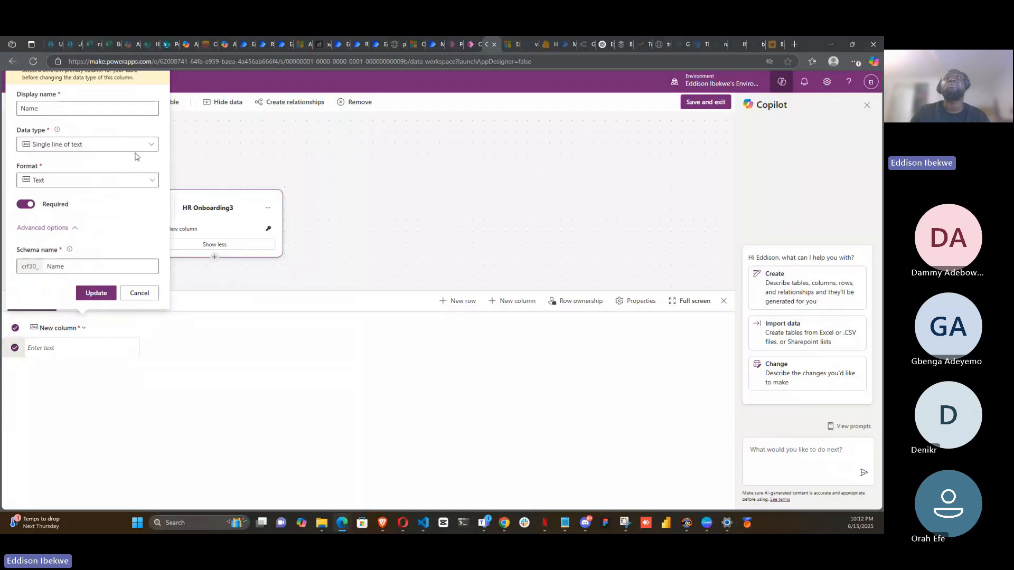
- Close the column editing panel without saving the changes
scroll(238, 150, "up", 3)
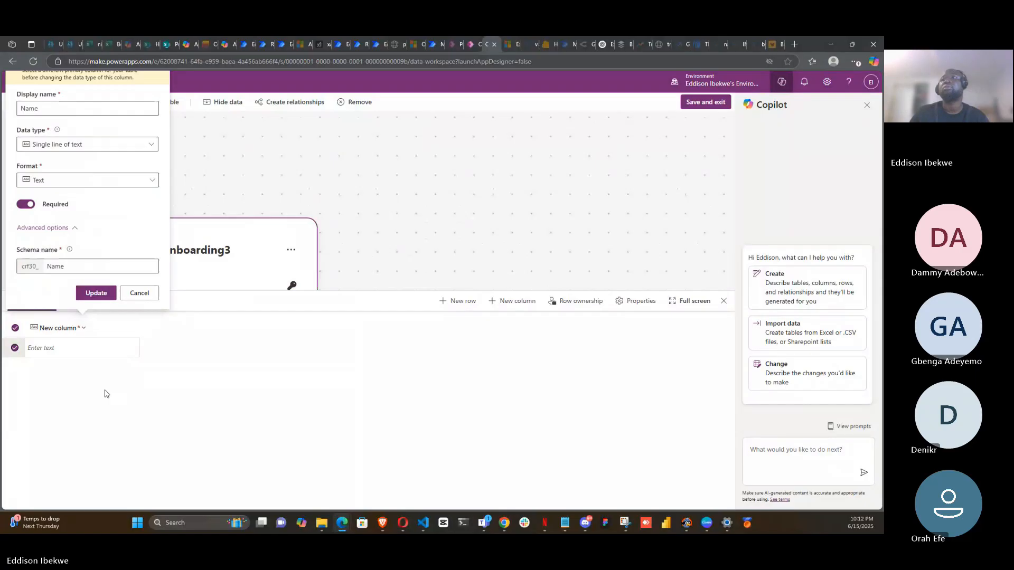
key("Escape")
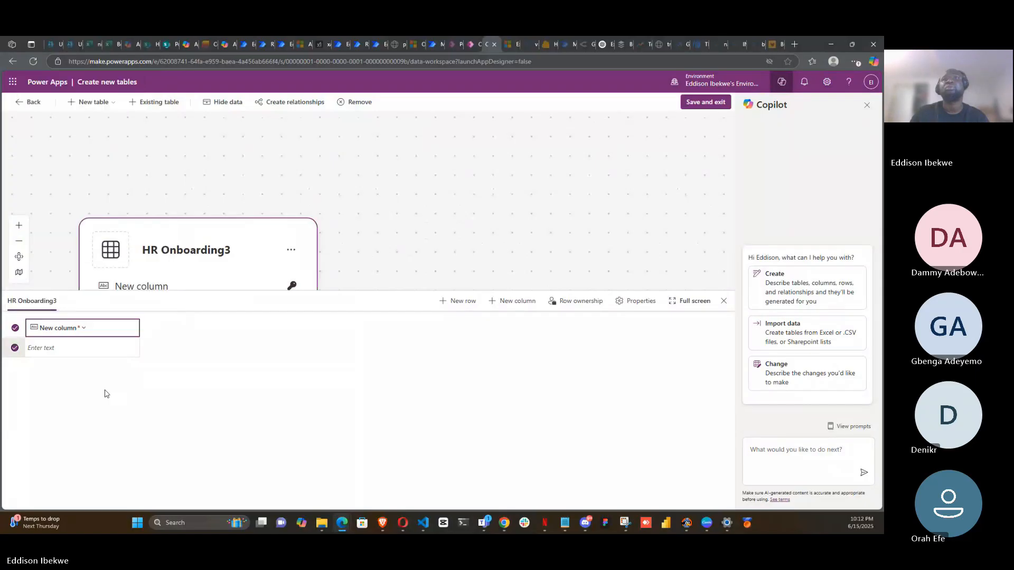
left_click(170, 328)
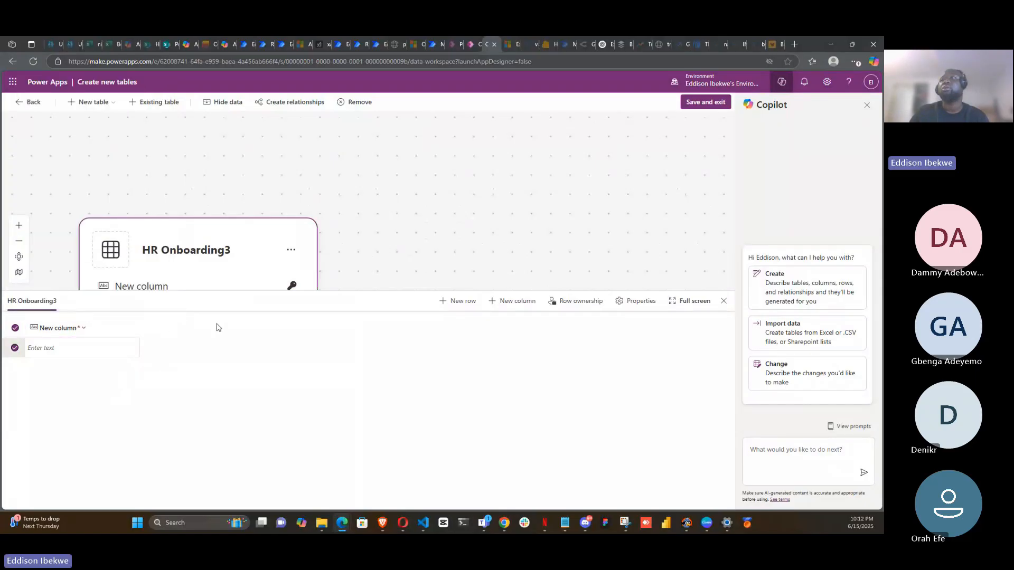
left_click(513, 317)
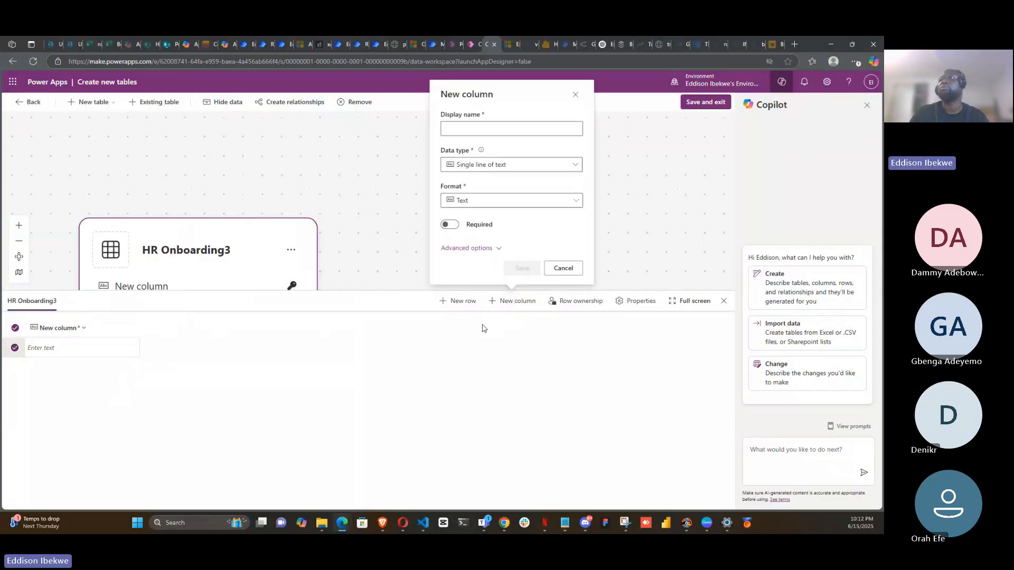
left_click(577, 165)
left_click(537, 253)
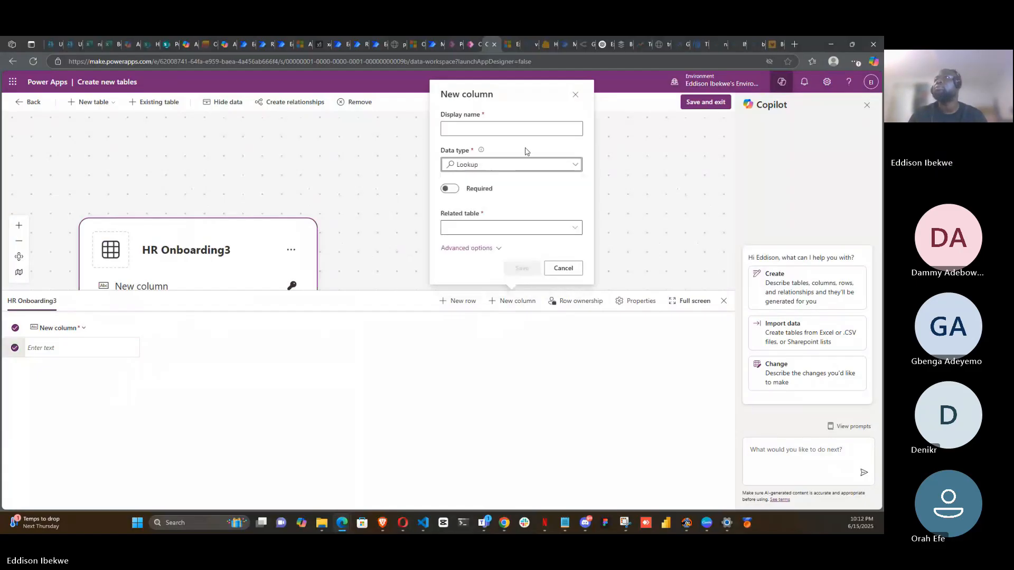
left_click(576, 229)
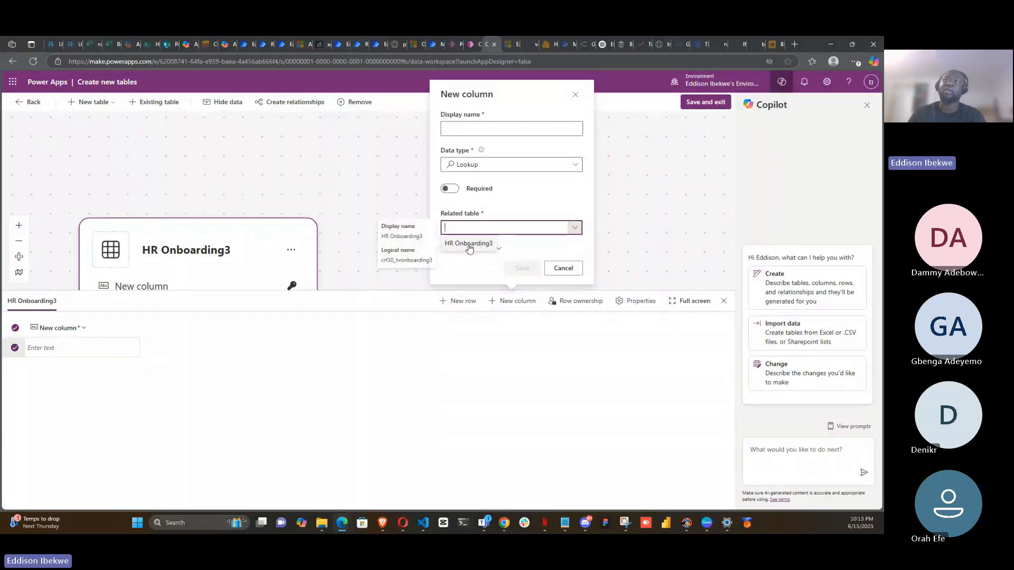
left_click(528, 241)
left_click(499, 248)
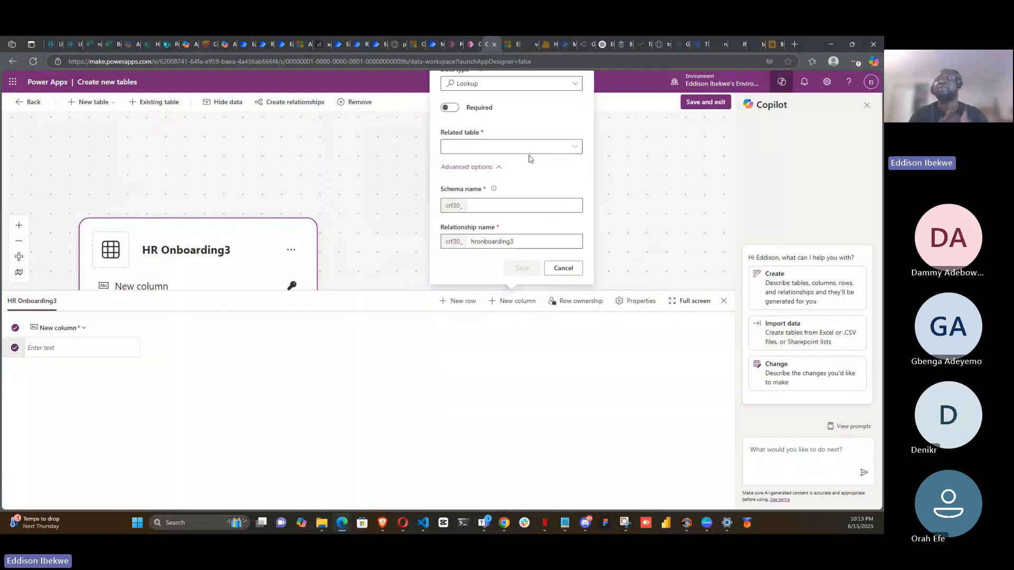
left_click(575, 149)
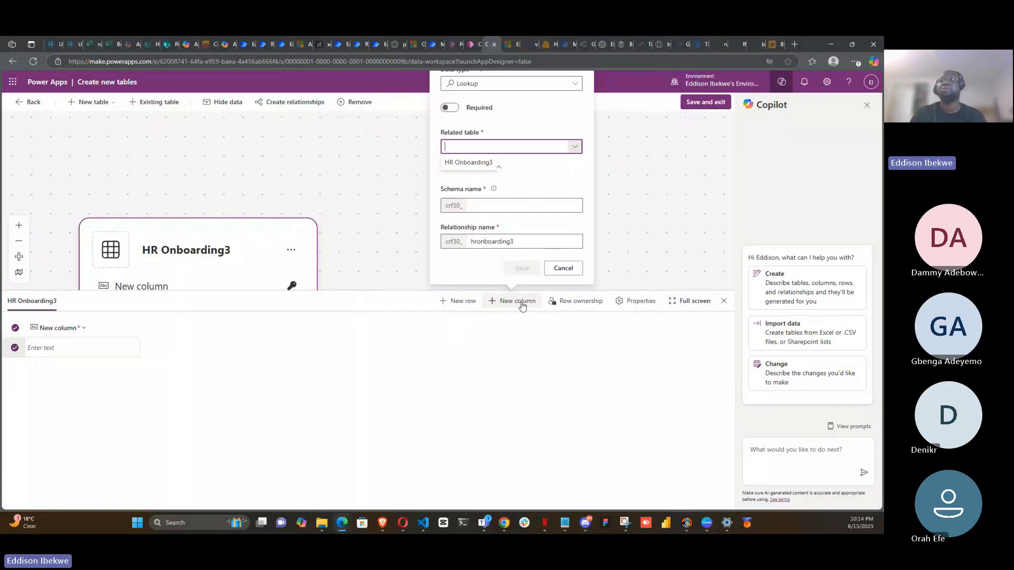
left_click(341, 305)
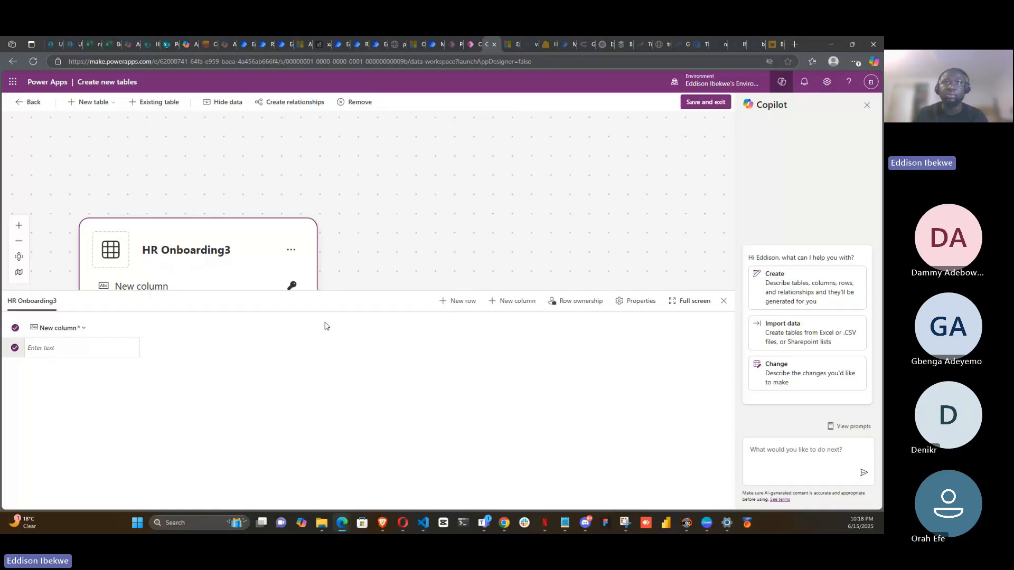
- Rename the table's first column to Name
scroll(518, 174, "down", 2)
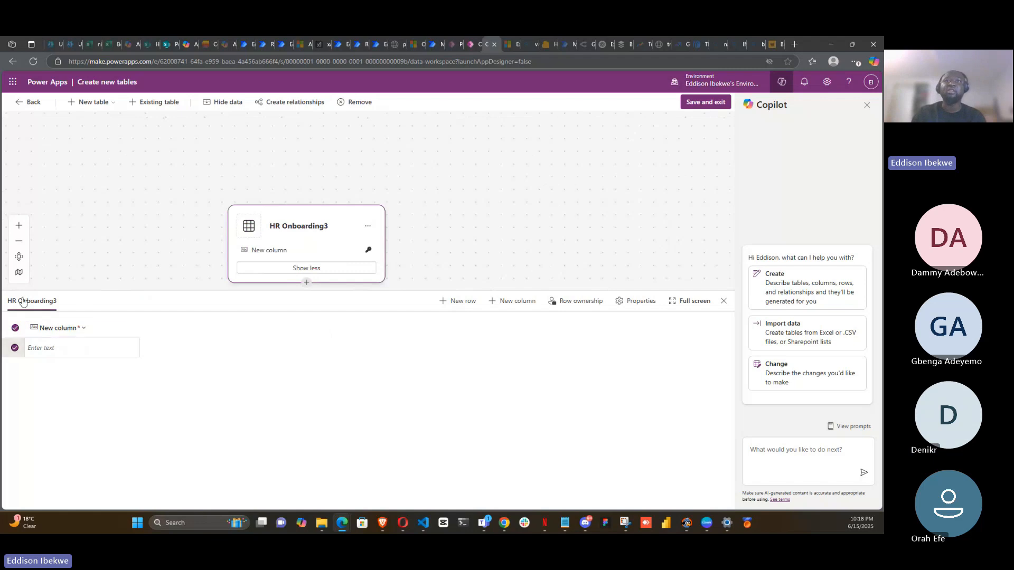
left_click(71, 329)
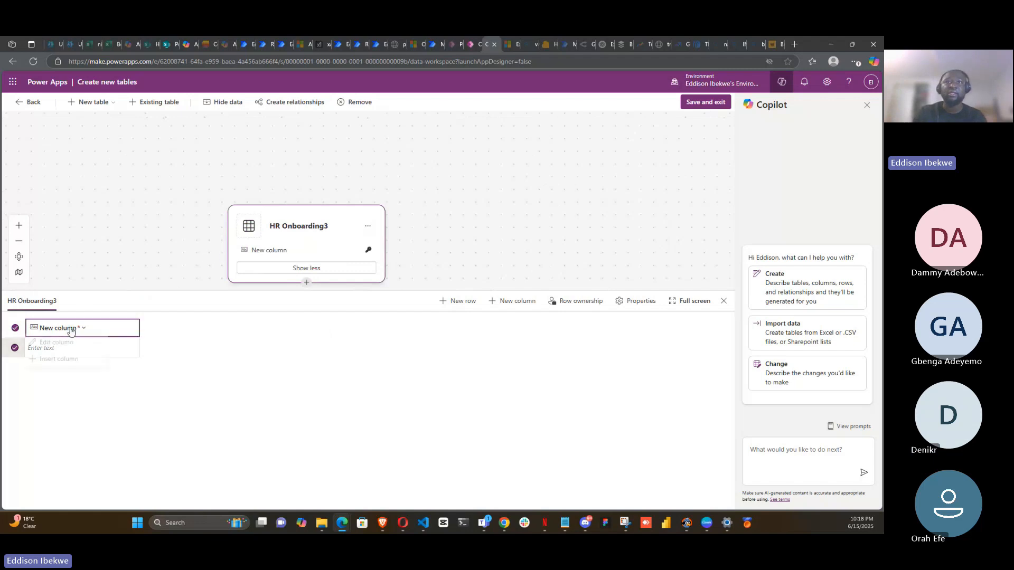
left_click(70, 343)
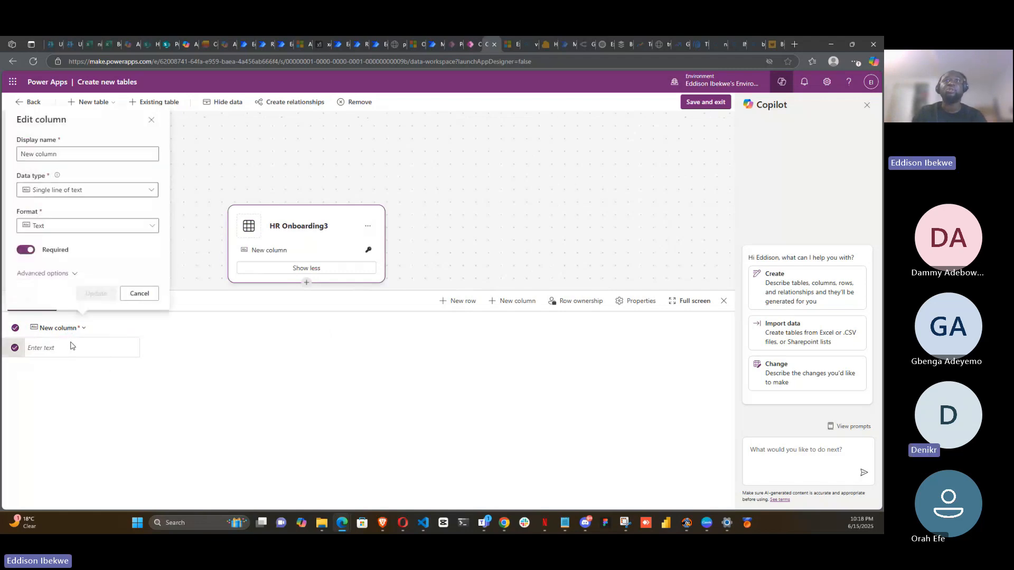
left_click(51, 153)
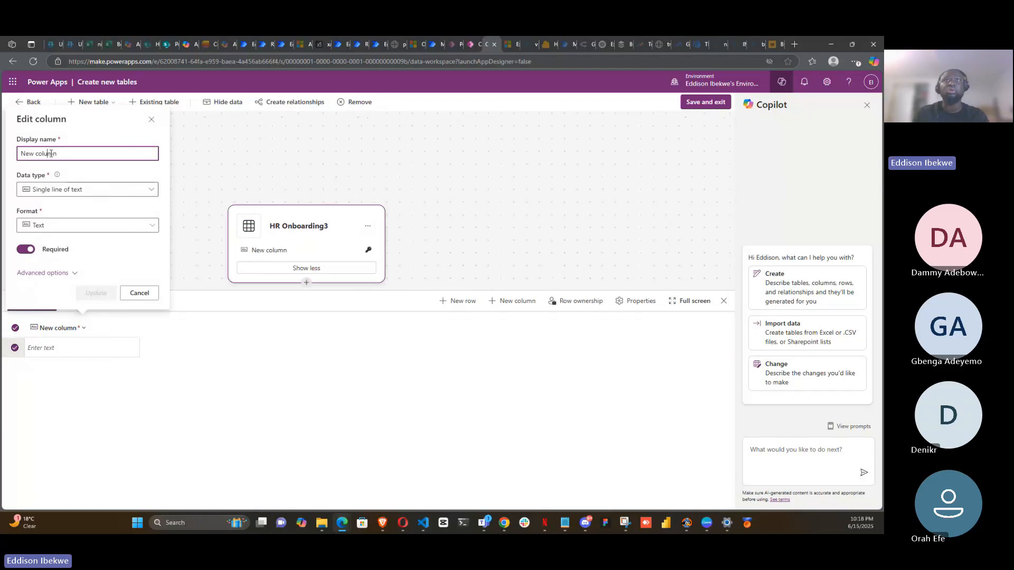
left_click_drag(60, 153, 2, 167)
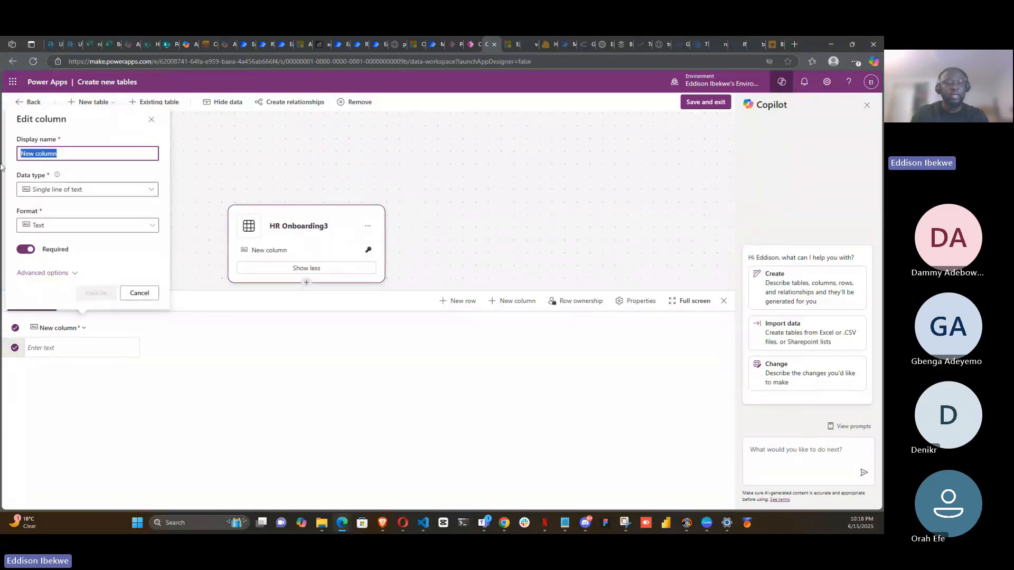
type("N")
key("BackSpace")
type("Name")
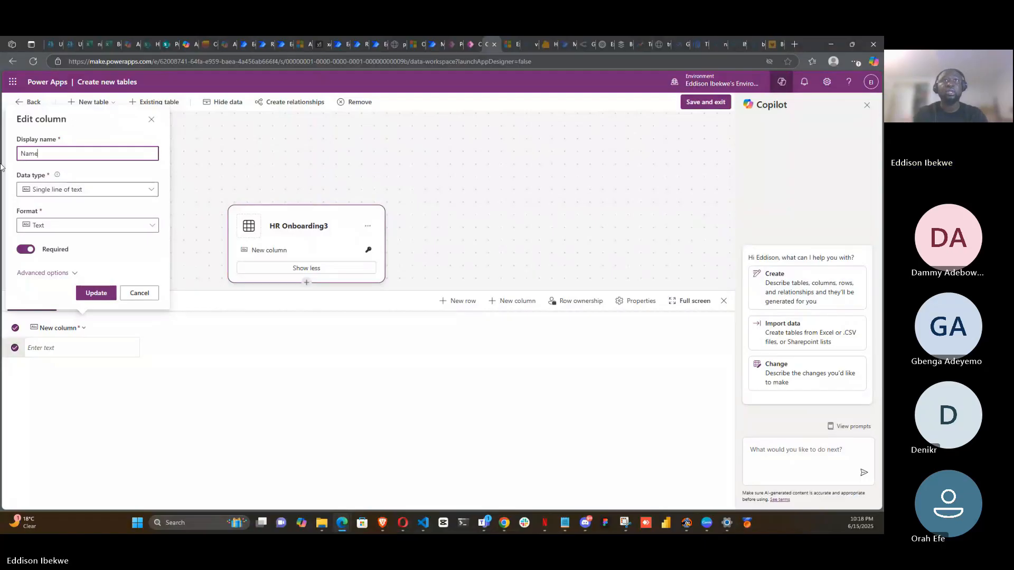
- Rename the first column to Employee Phone and update it
left_click(151, 191)
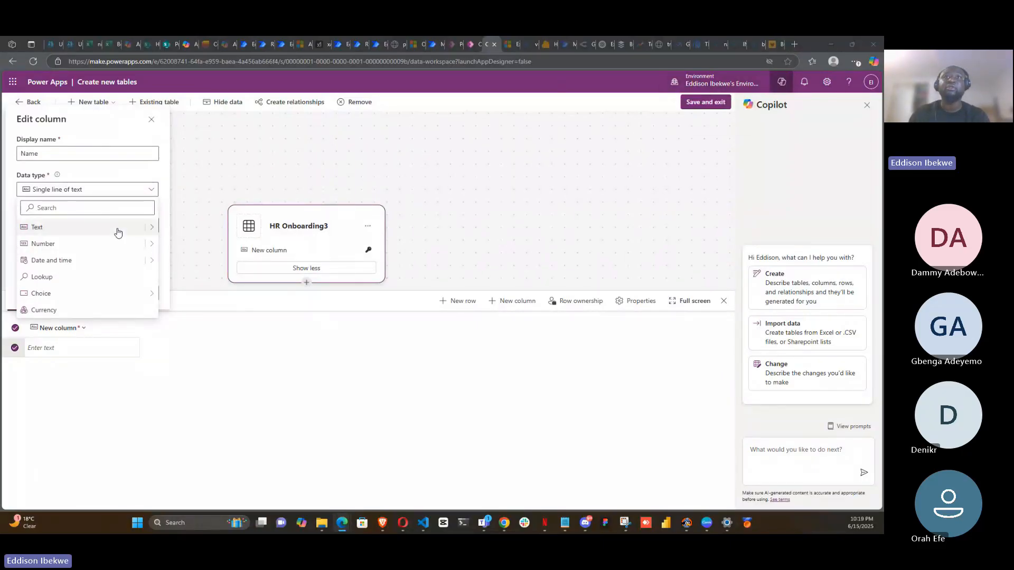
mouse_move(152, 246)
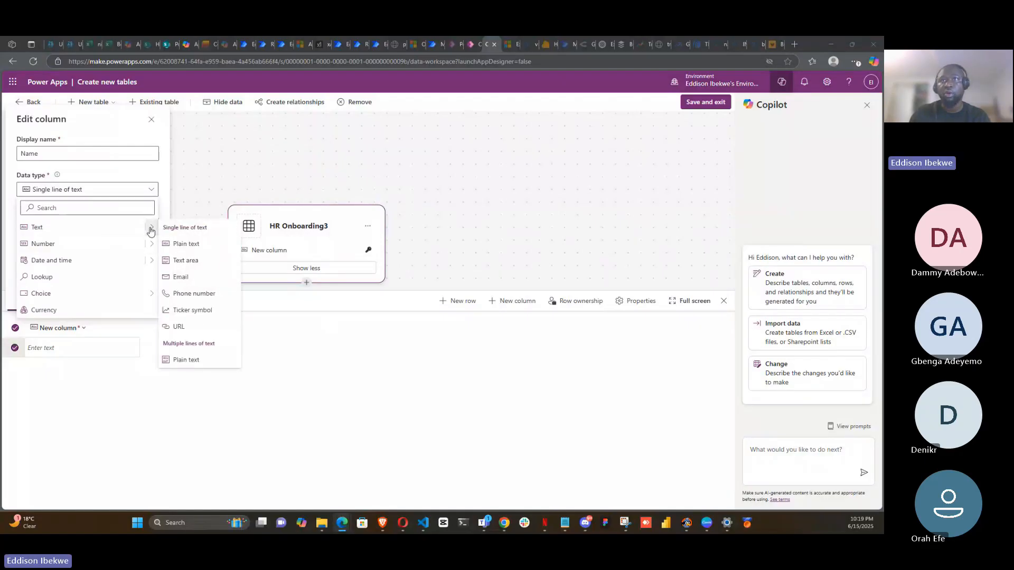
left_click(202, 296)
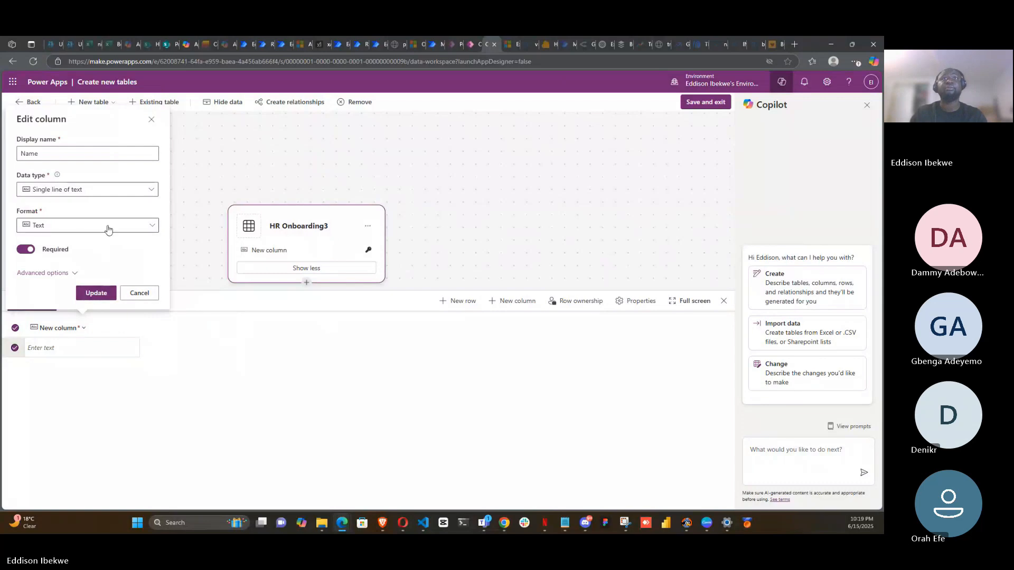
left_click_drag(67, 154, 20, 165)
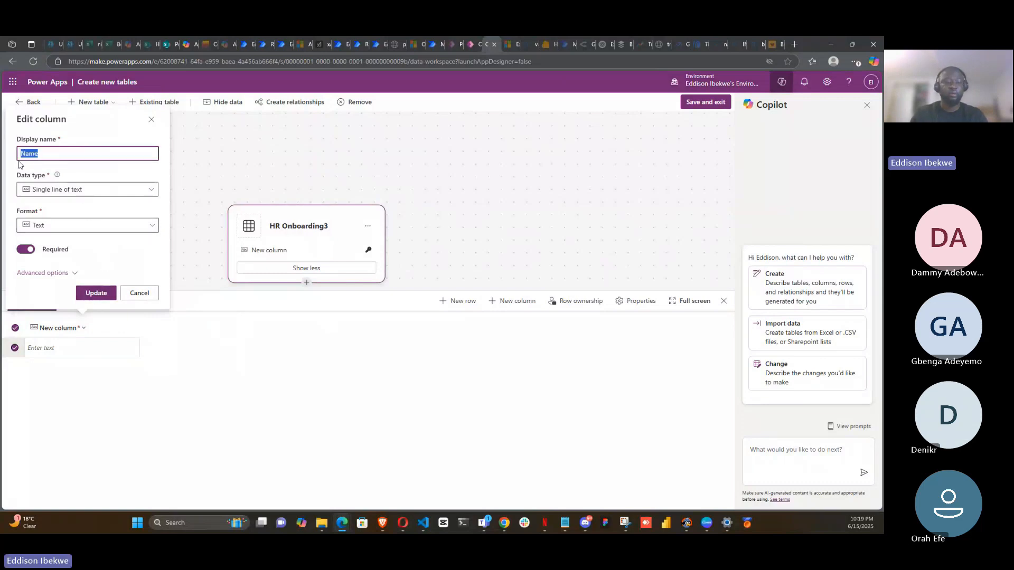
type("e")
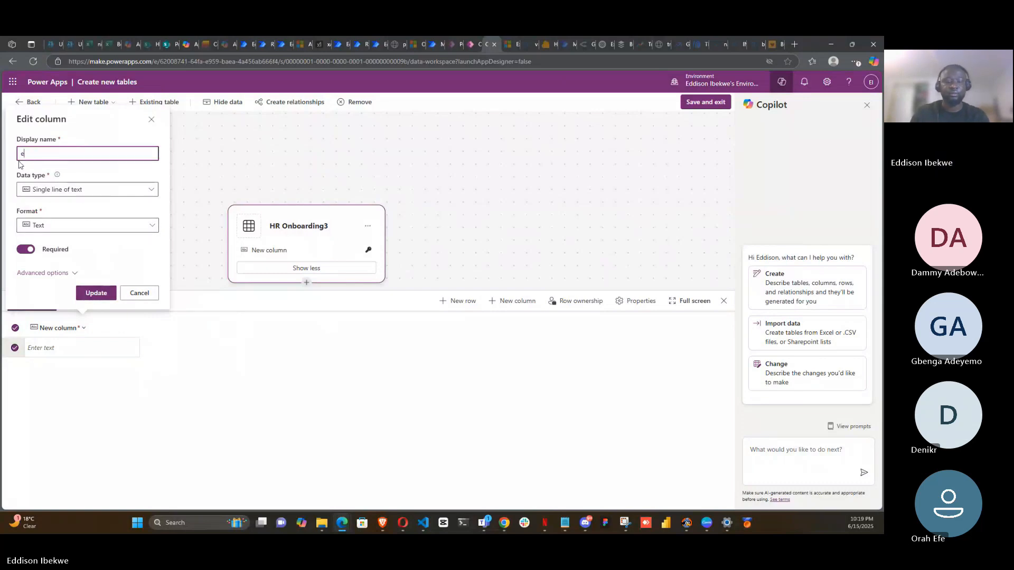
key("BackSpace")
type("E")
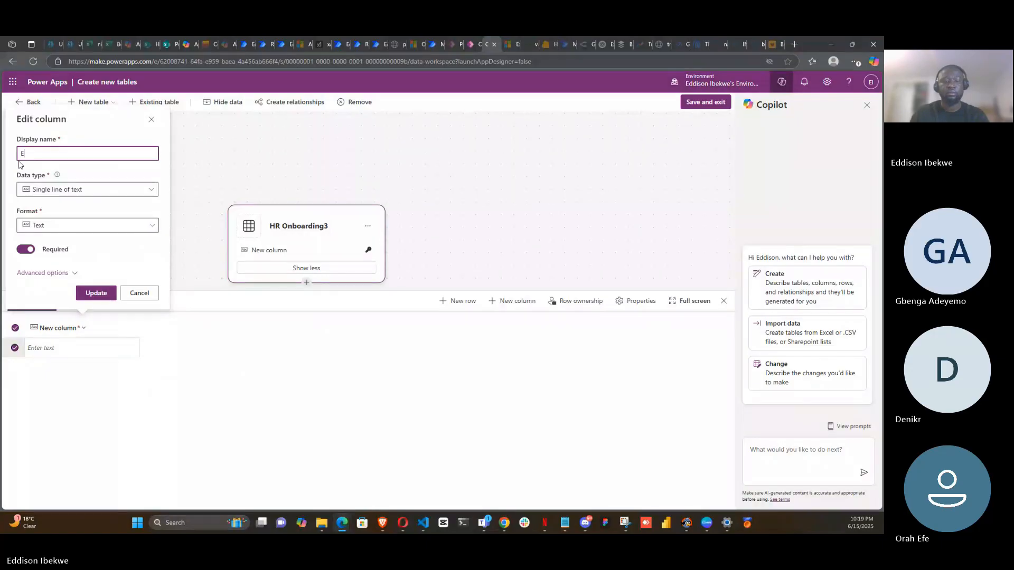
type("mployee Phon")
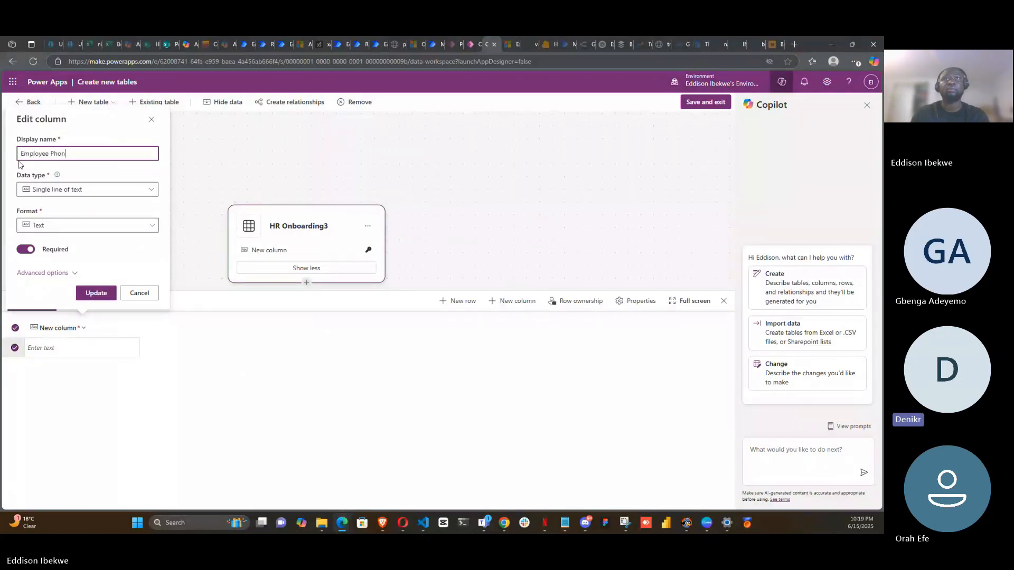
type("e")
left_click(96, 294)
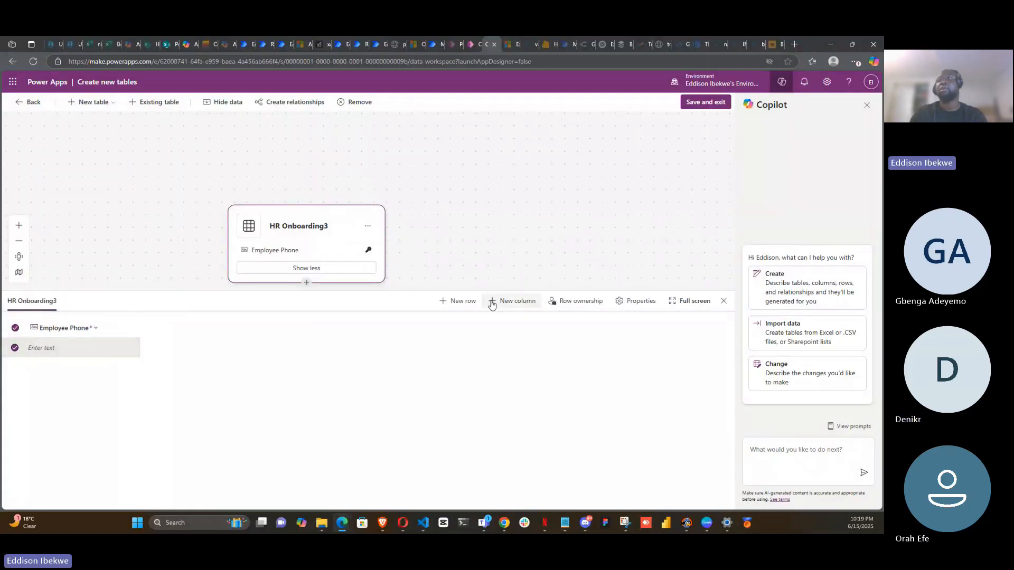
- Add a new column named Employee Email with the Email text format and save it
left_click(491, 305)
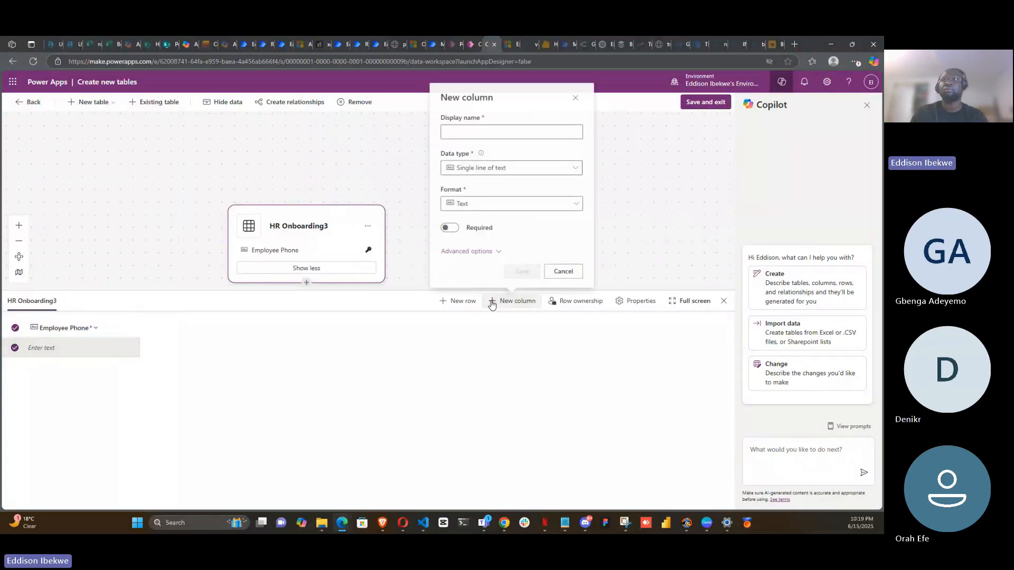
left_click(478, 130)
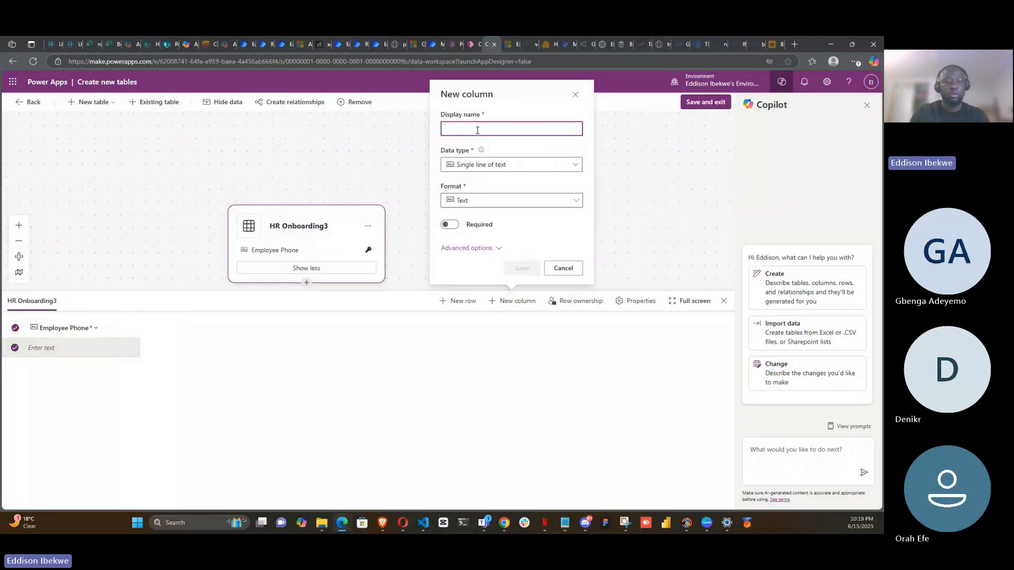
type("EM")
key("BackSpace")
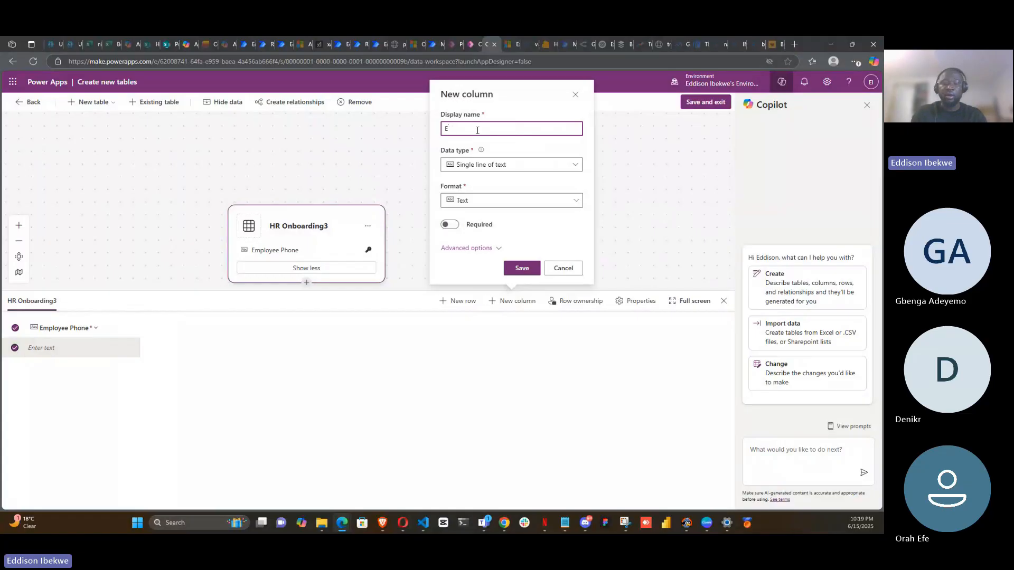
type("m")
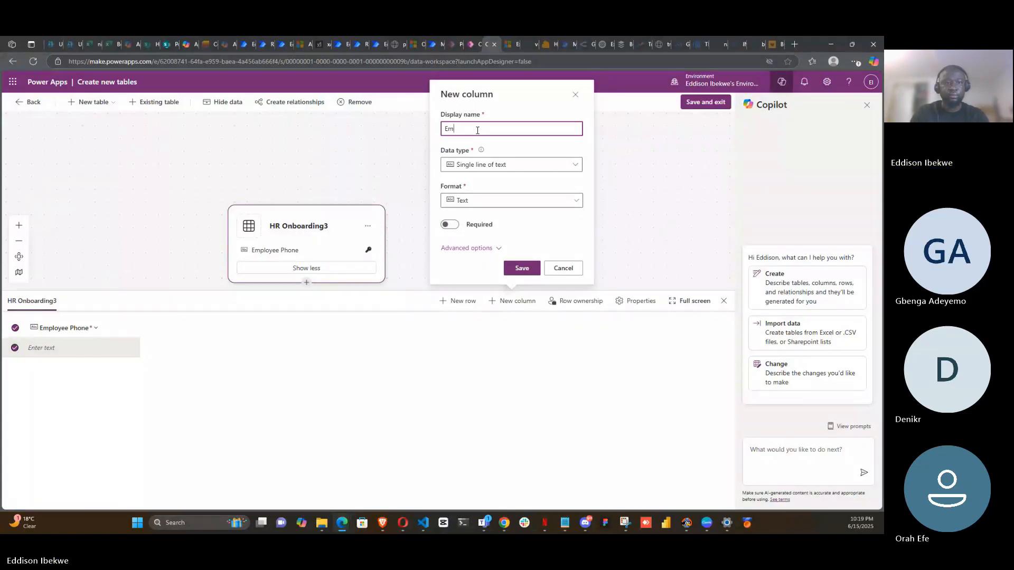
type("ployees")
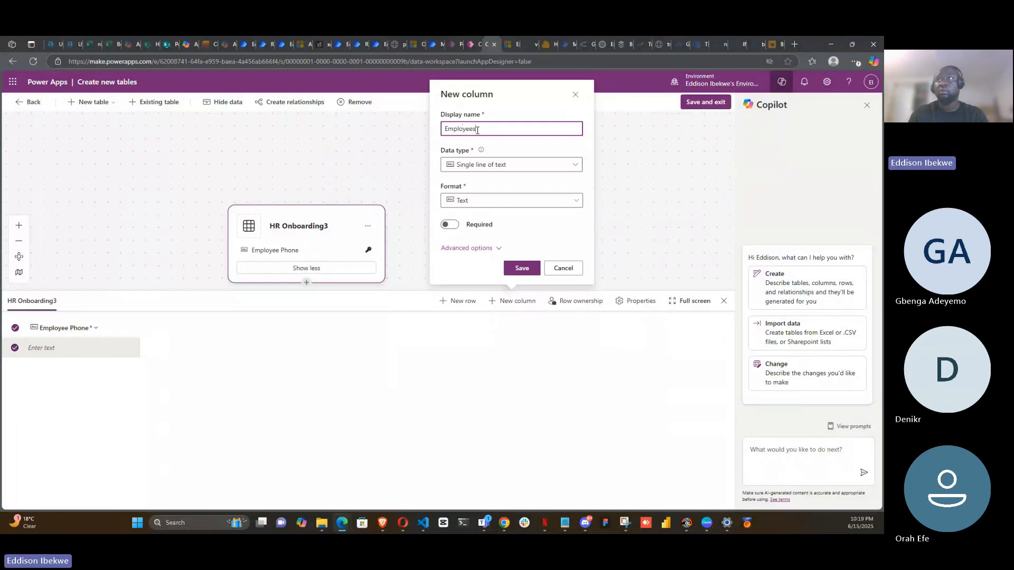
key("BackSpace")
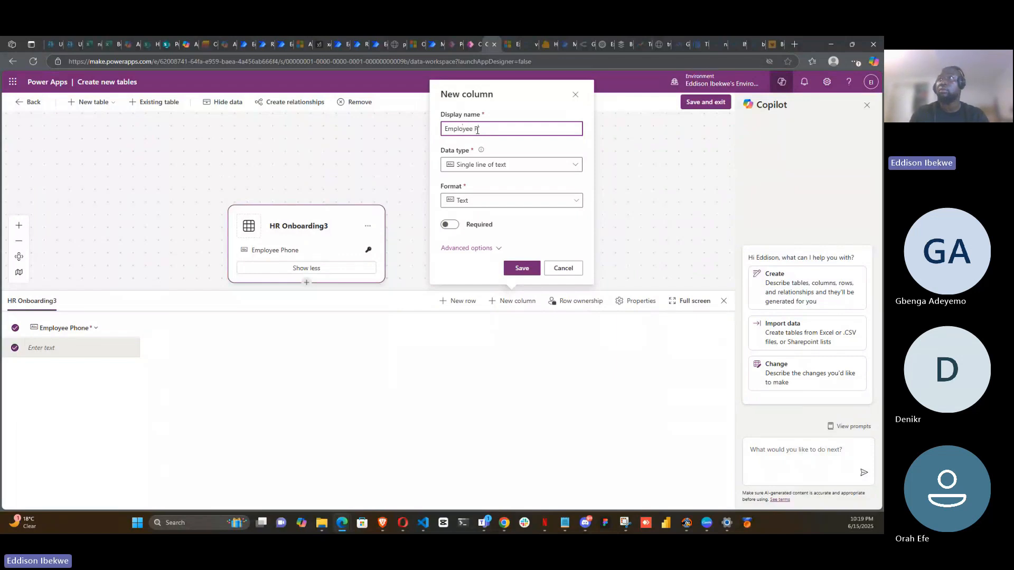
type("Em")
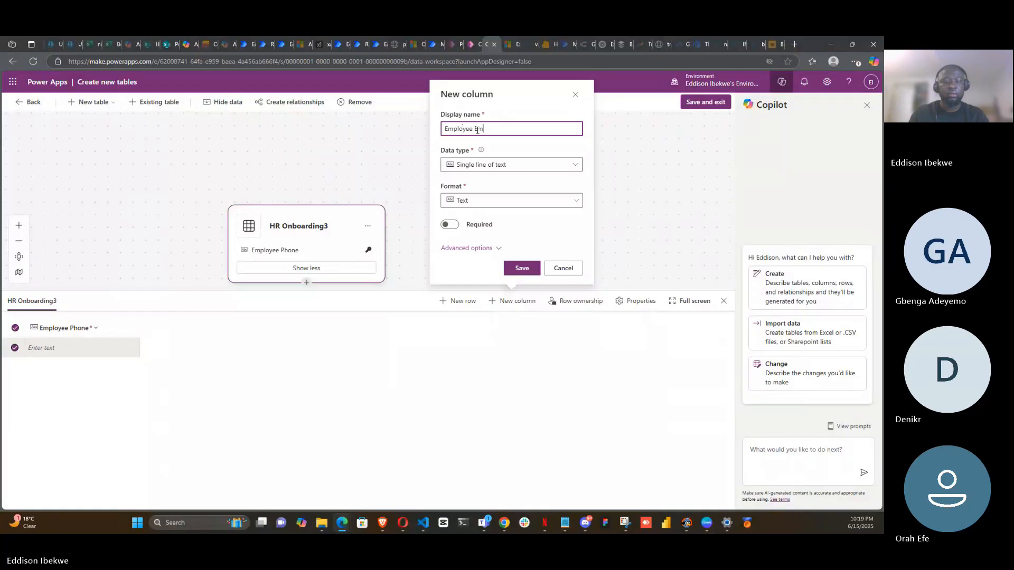
type("ail")
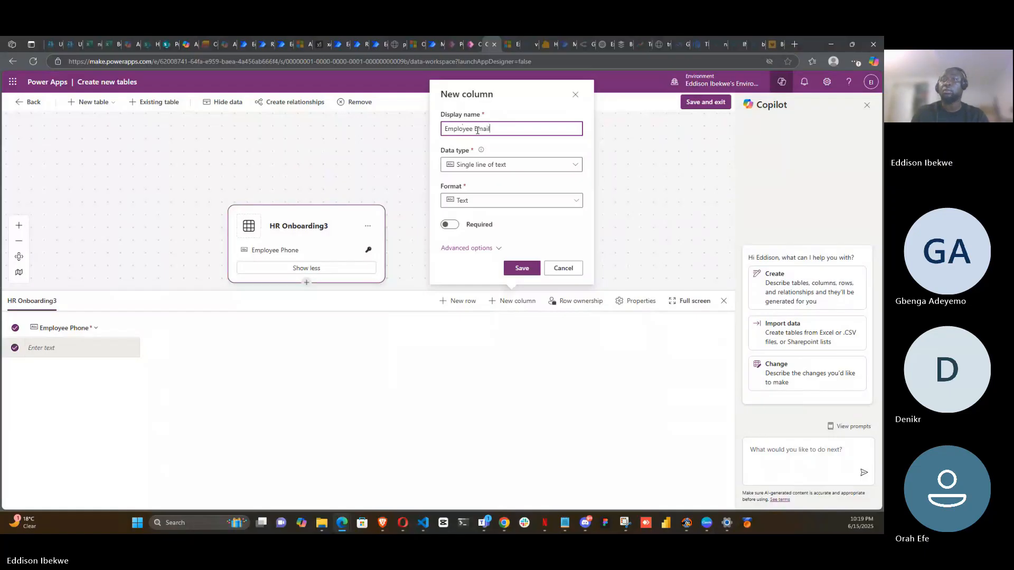
left_click(577, 167)
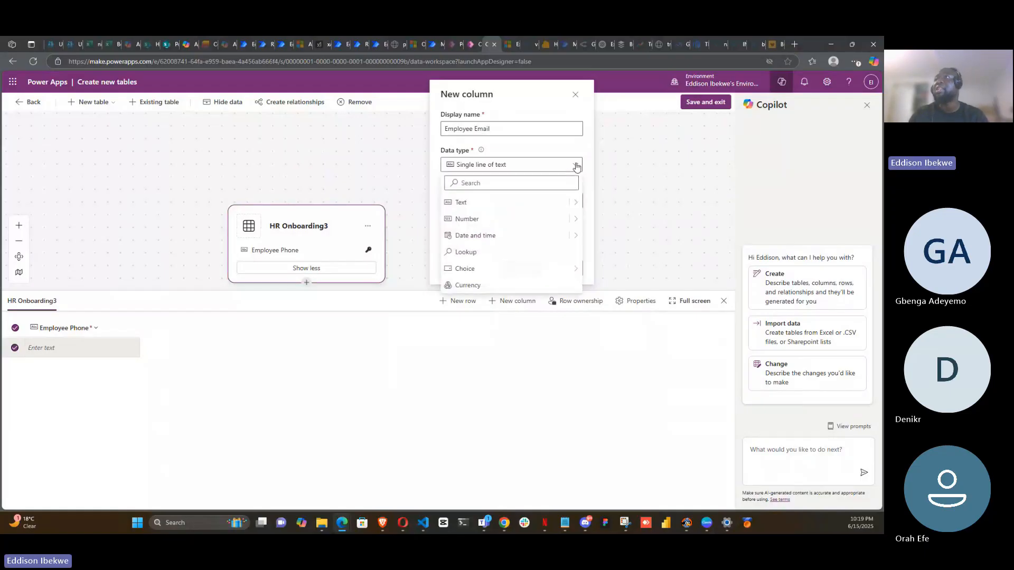
mouse_move(577, 203)
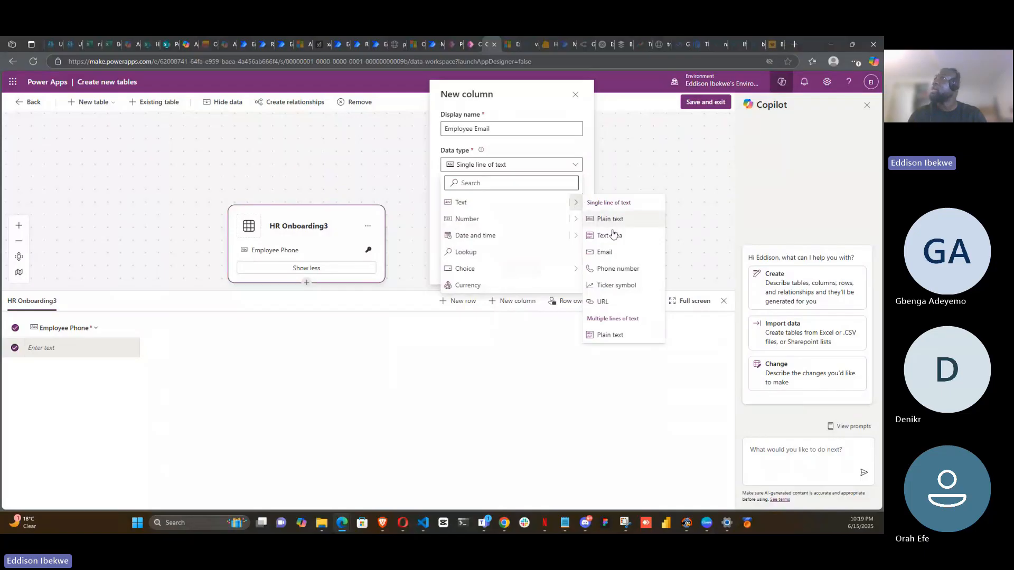
left_click(616, 253)
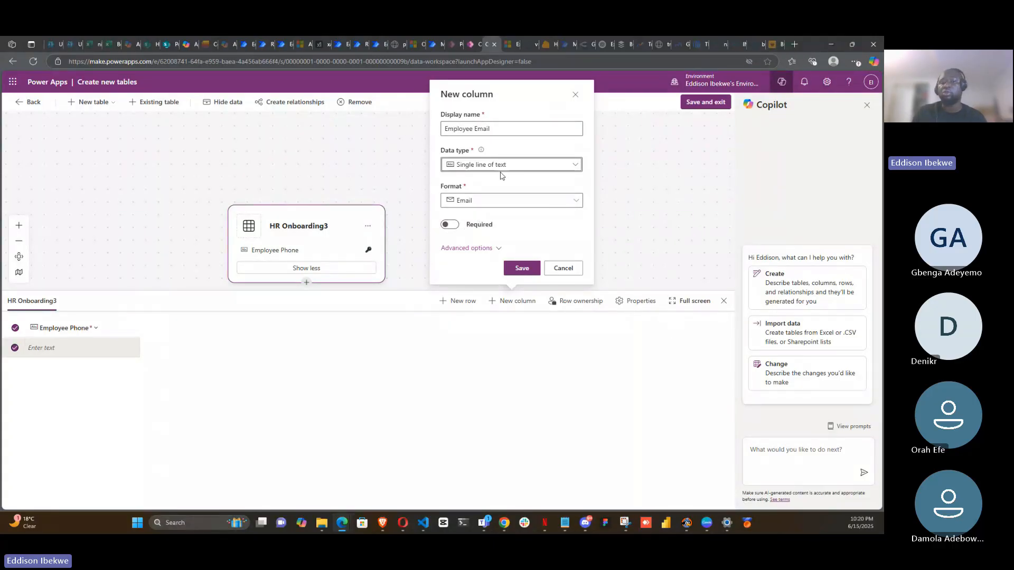
left_click(530, 271)
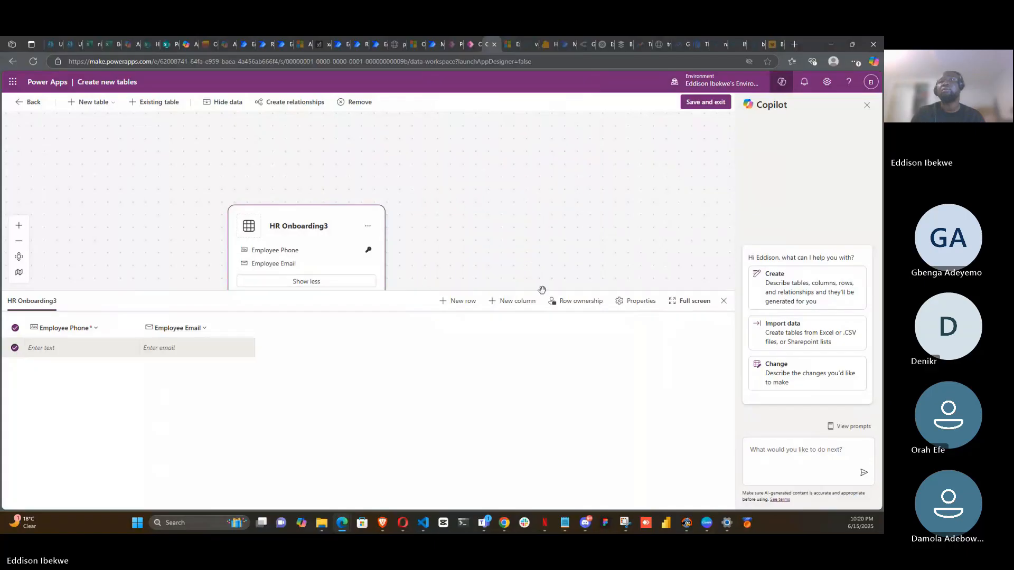
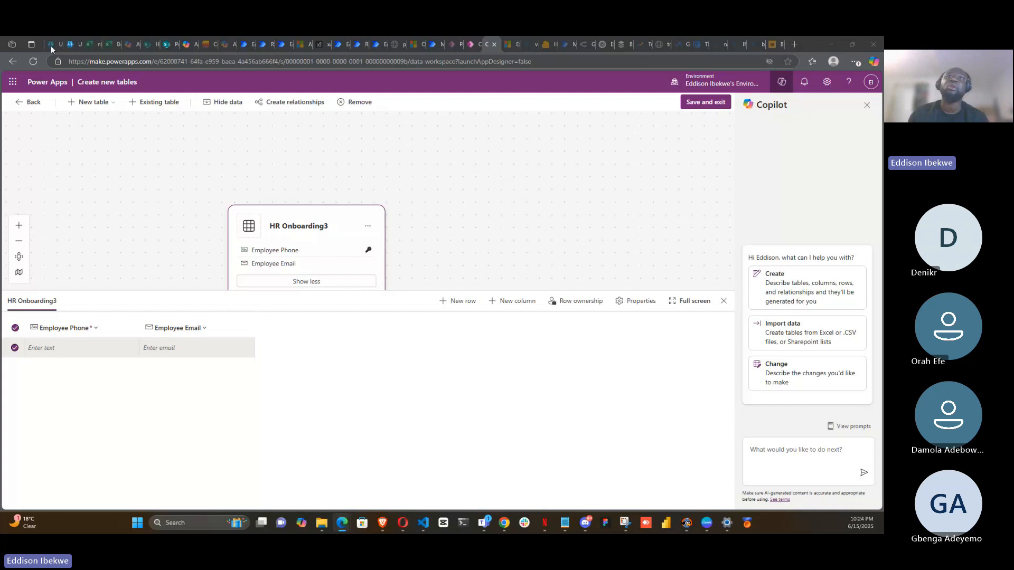
- Switch to Power Automate through the app launcher and open the list of your flows
left_click(13, 82)
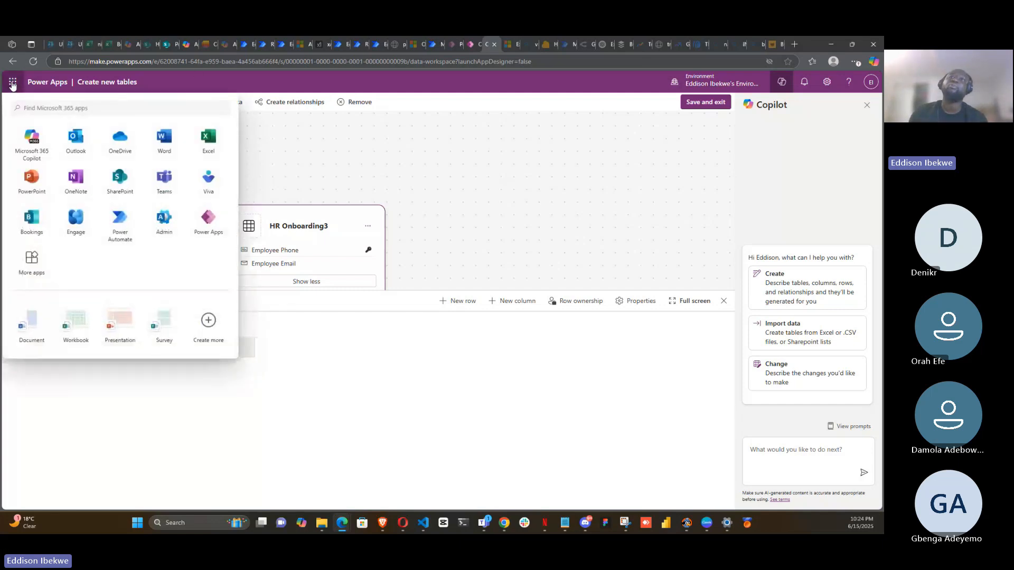
left_click(128, 222)
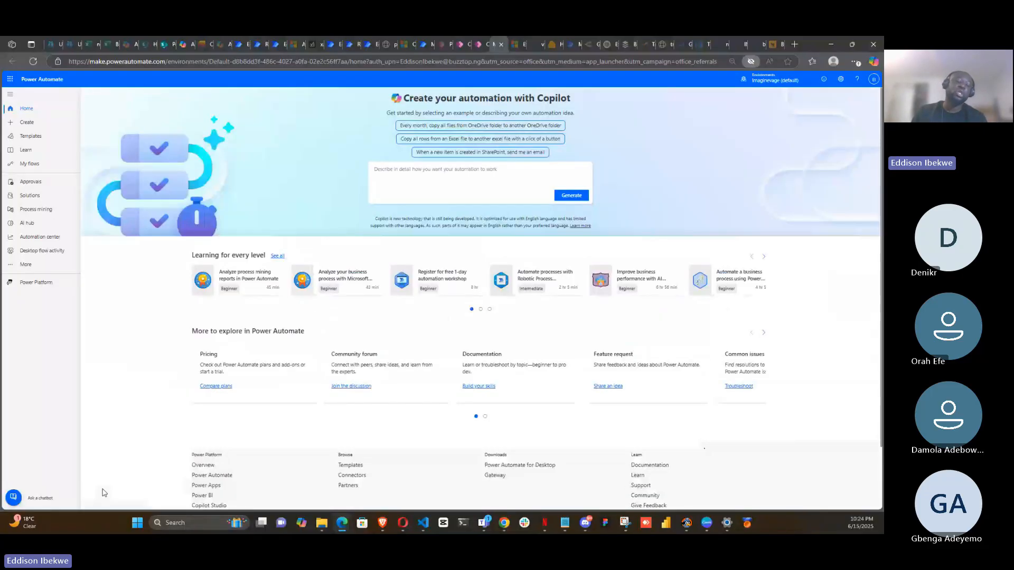
left_click(37, 165)
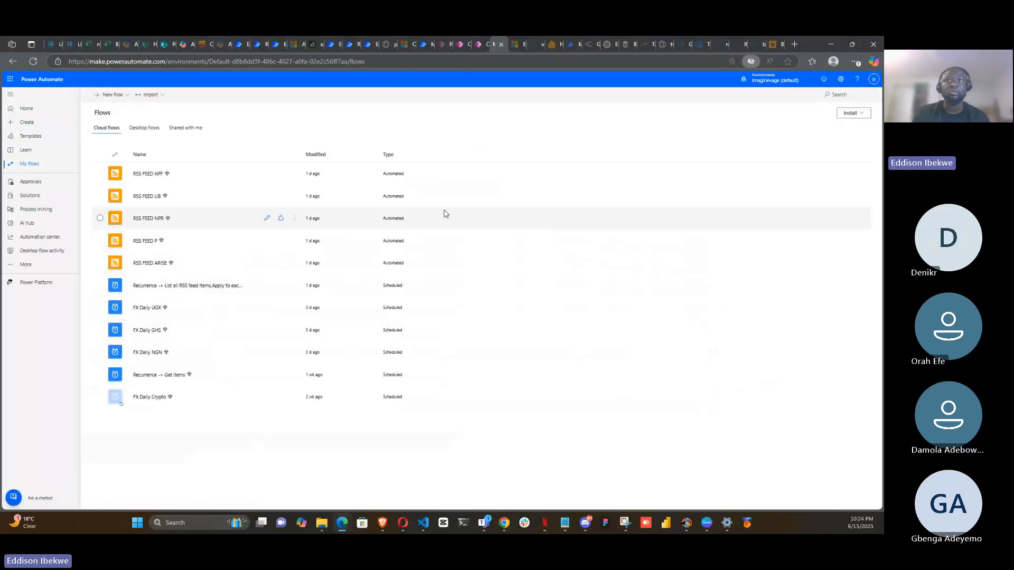
- Open the "Recurrence -> Get items" cloud flow and start editing it
left_click(149, 378)
left_click(149, 377)
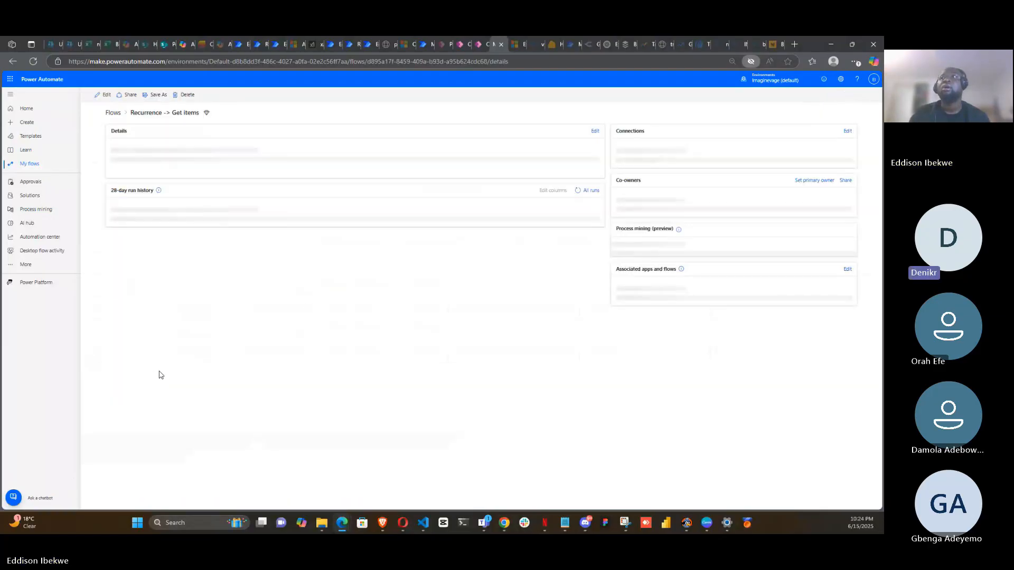
left_click(104, 96)
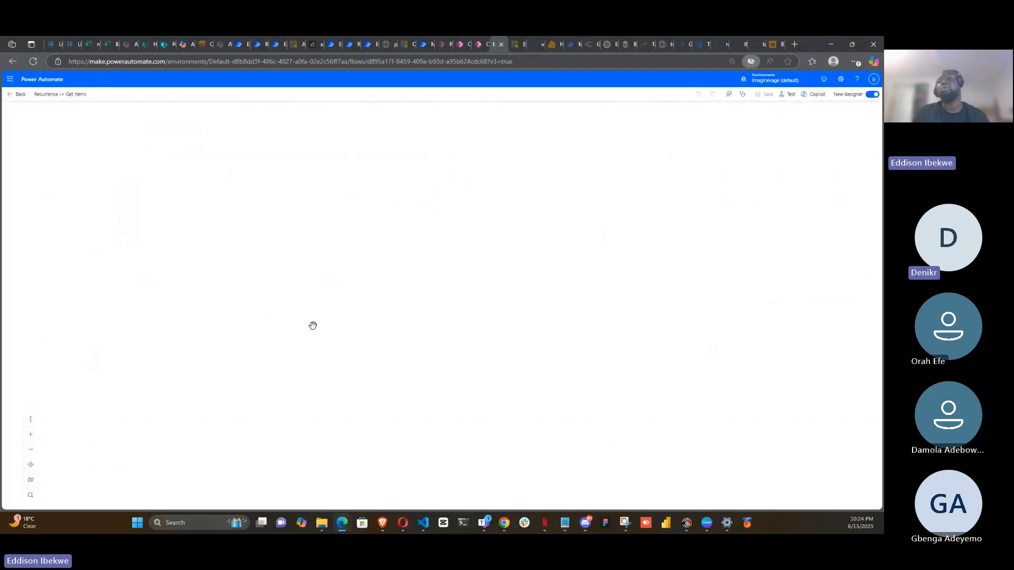
- Switch the flow editor to the classic designer without saving, and dismiss the feedback panel
left_click(865, 98)
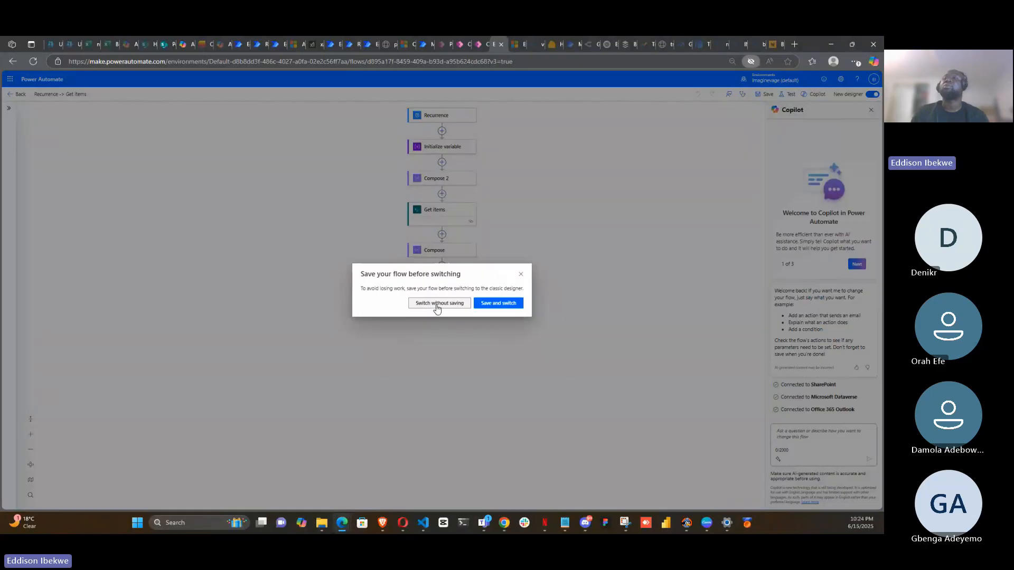
left_click(434, 305)
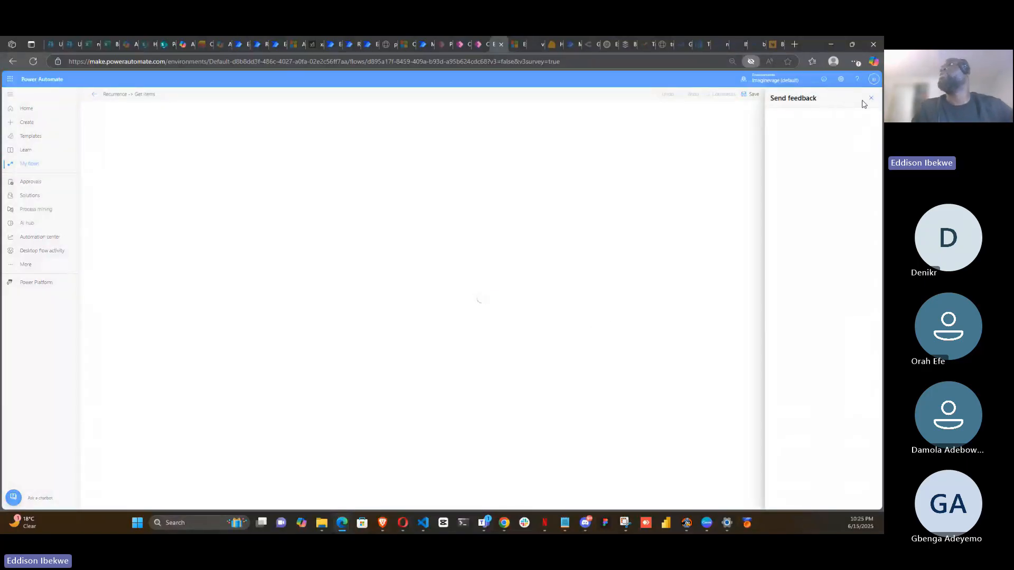
left_click(871, 102)
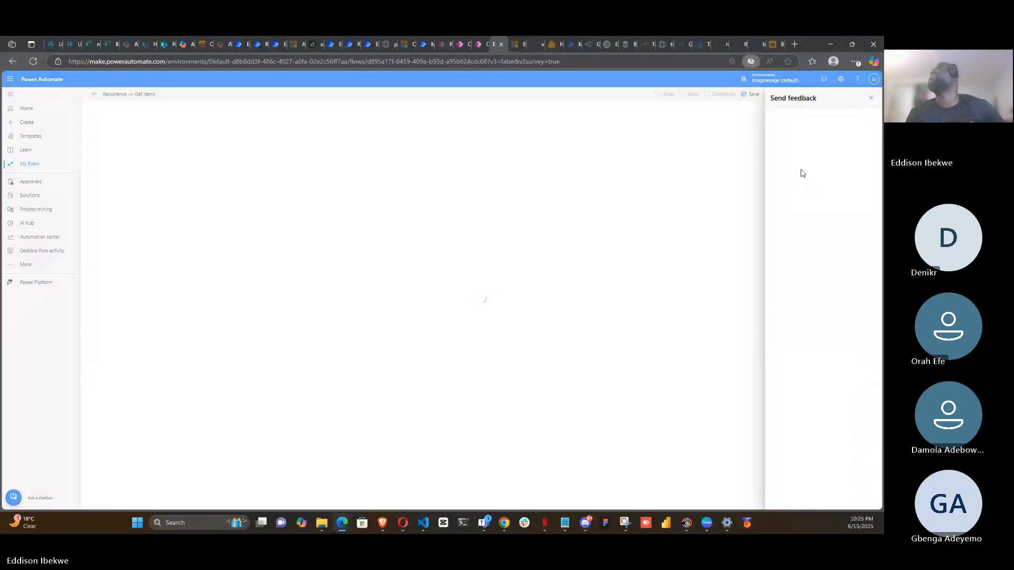
left_click(872, 101)
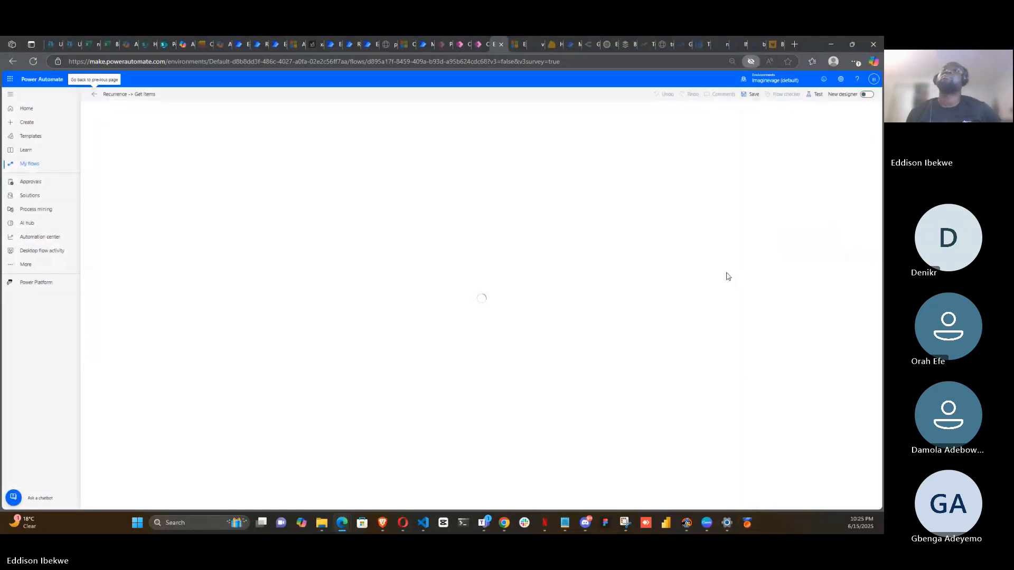
left_click(500, 271)
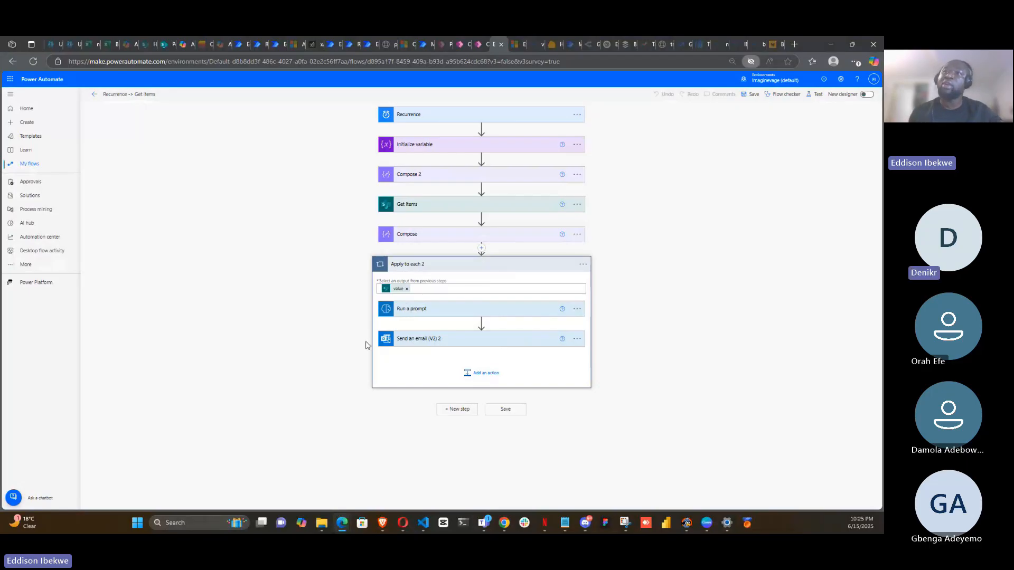
- Add a Gmail Send email (V2) action inside the Apply to each 2 loop, after Send an email (V2) 2
left_click(577, 339)
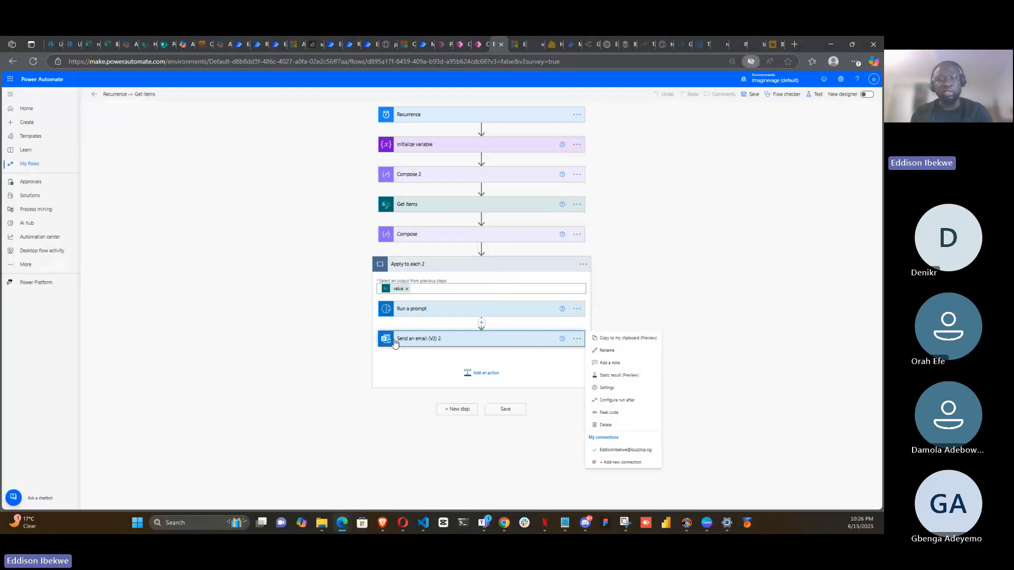
left_click(407, 372)
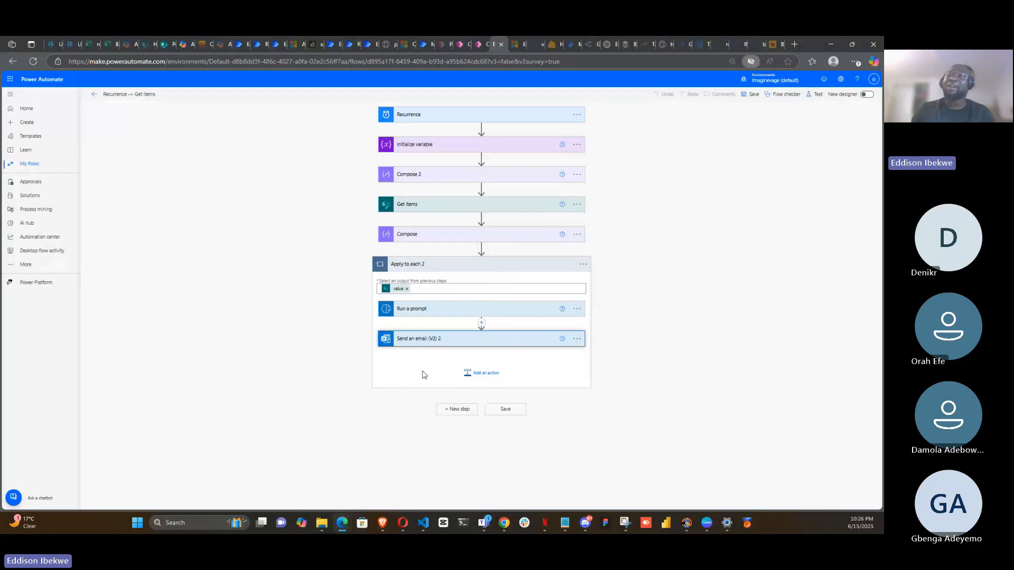
left_click(486, 374)
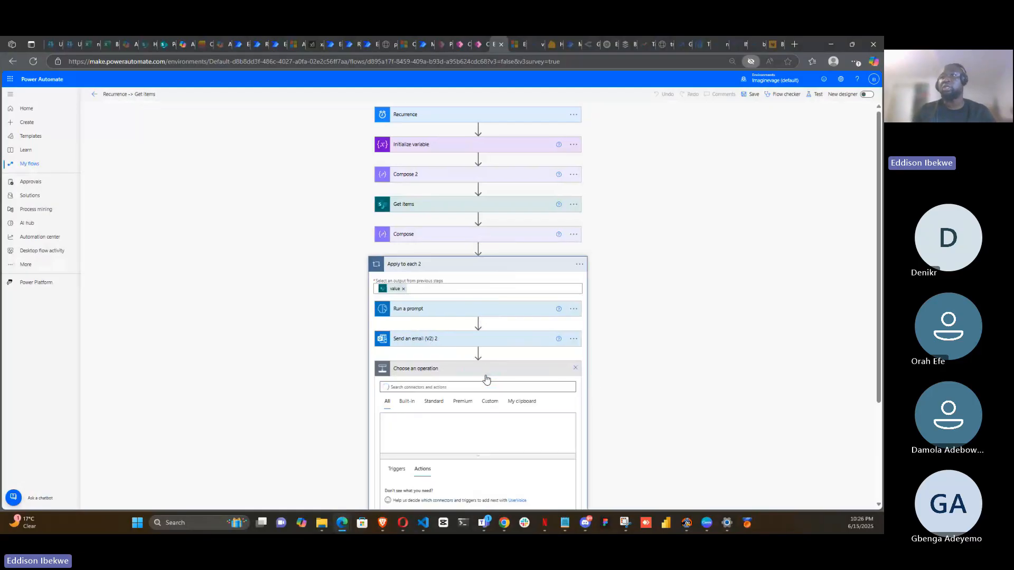
scroll(660, 332, "down", 2)
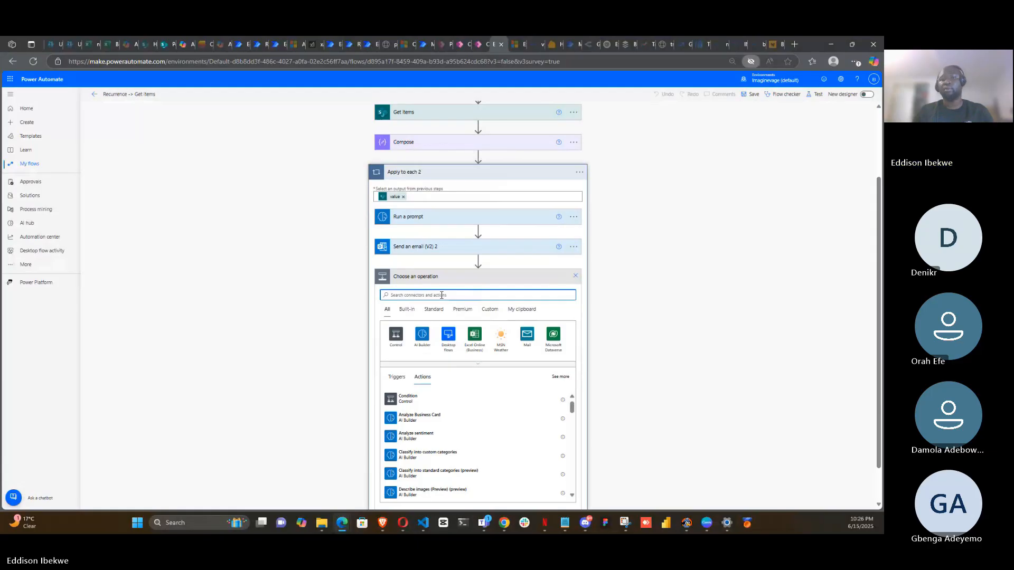
type("g")
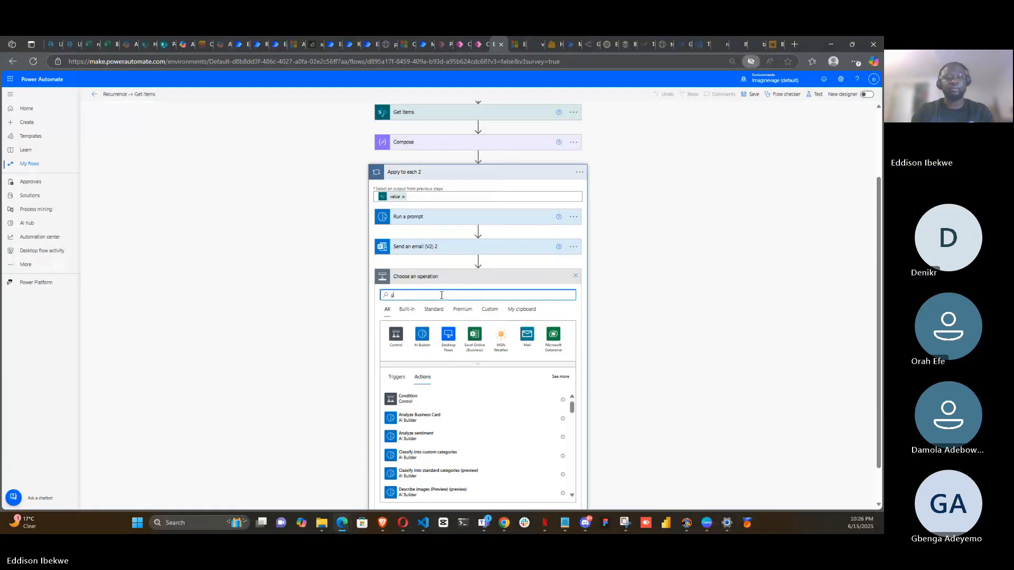
type("mail")
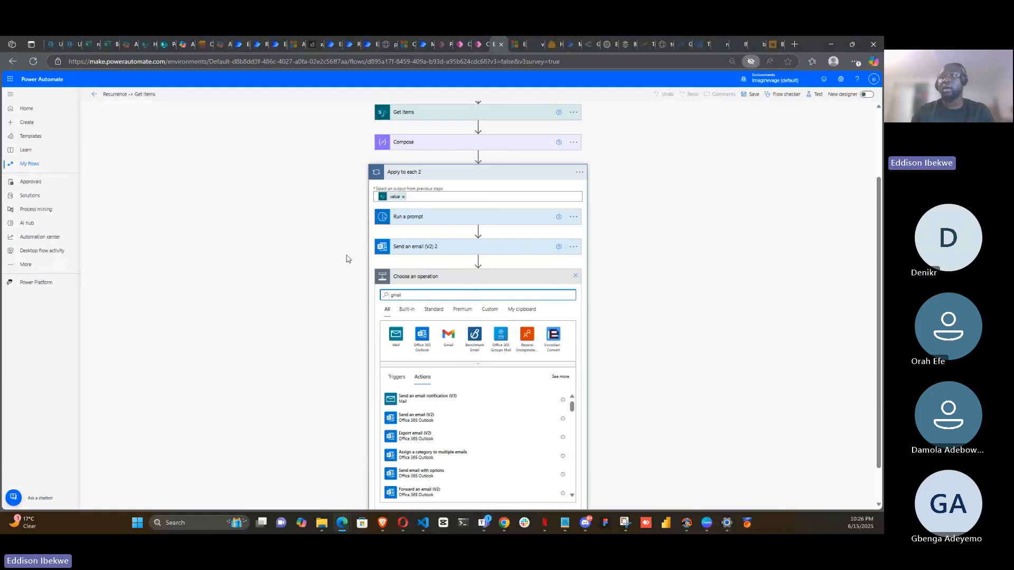
left_click(448, 336)
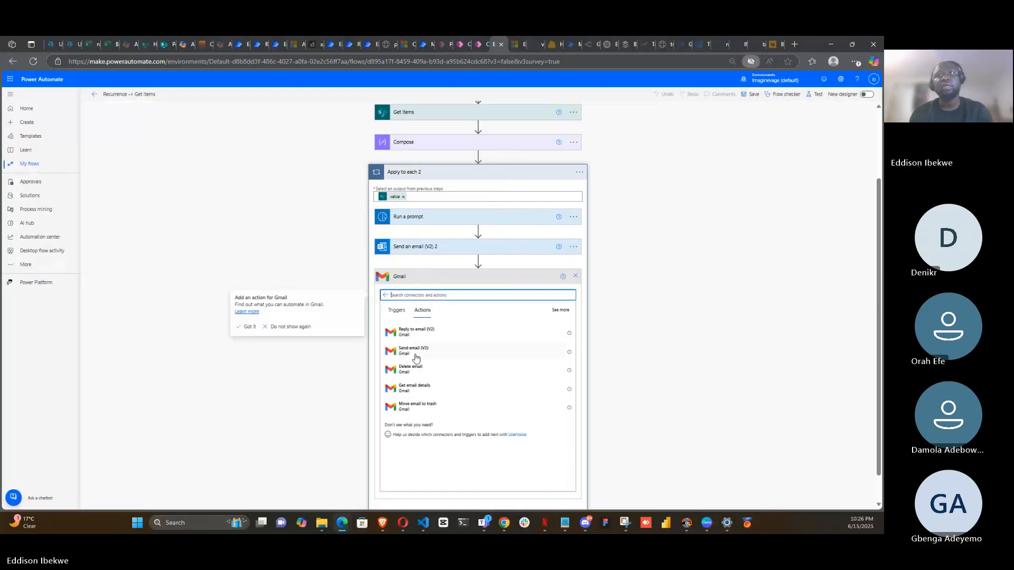
left_click(431, 356)
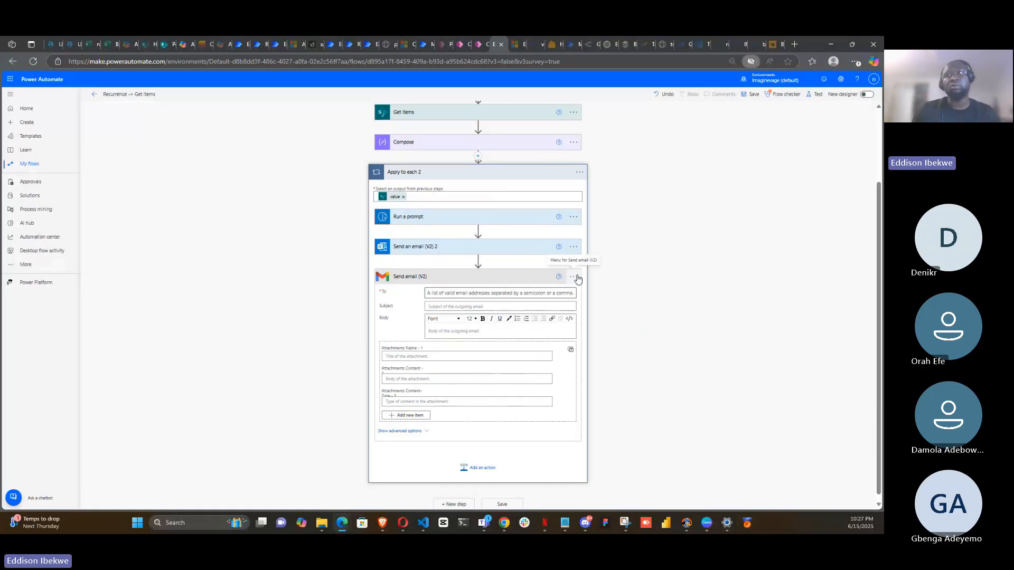
- Expand the Outlook Send an email (V2) 2 action and open the options menu of the Gmail Send email (V2) action
left_click(433, 249)
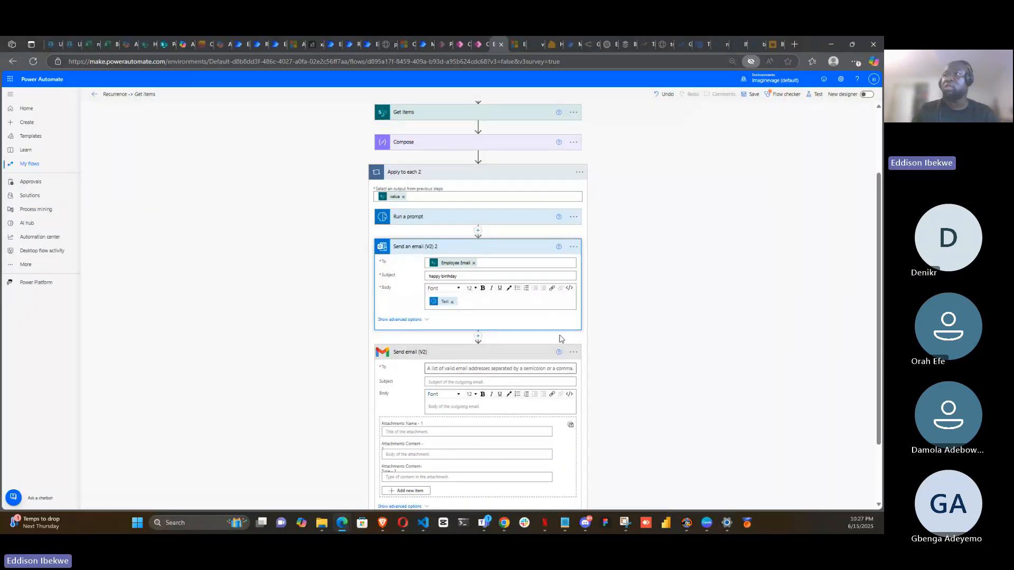
left_click(574, 352)
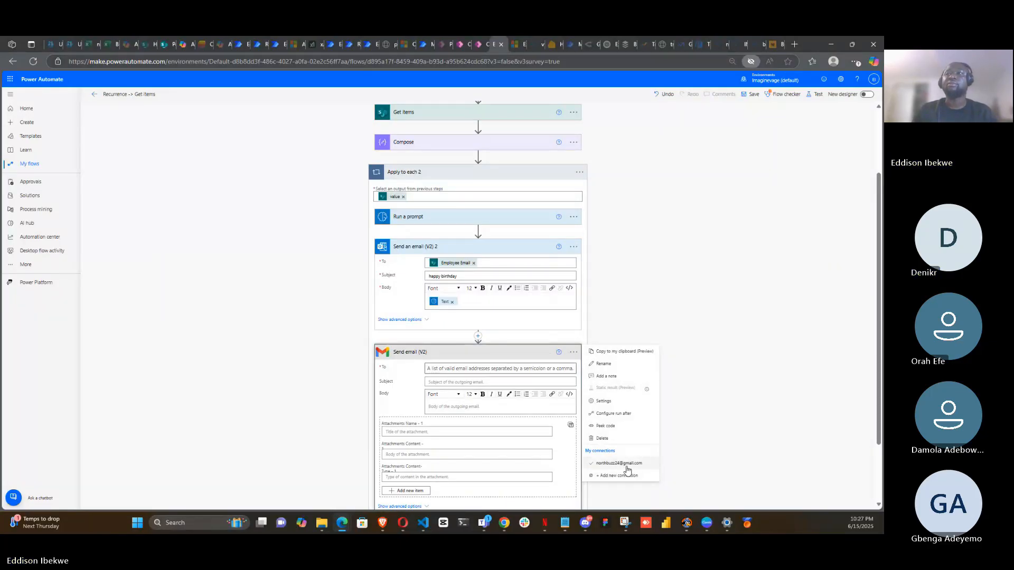
left_click(575, 352)
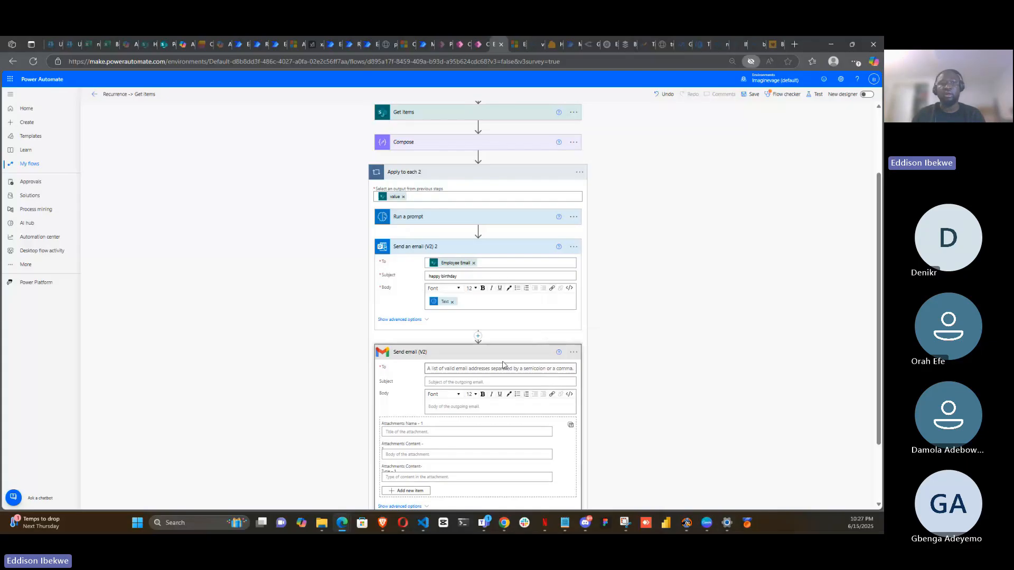
left_click(574, 354)
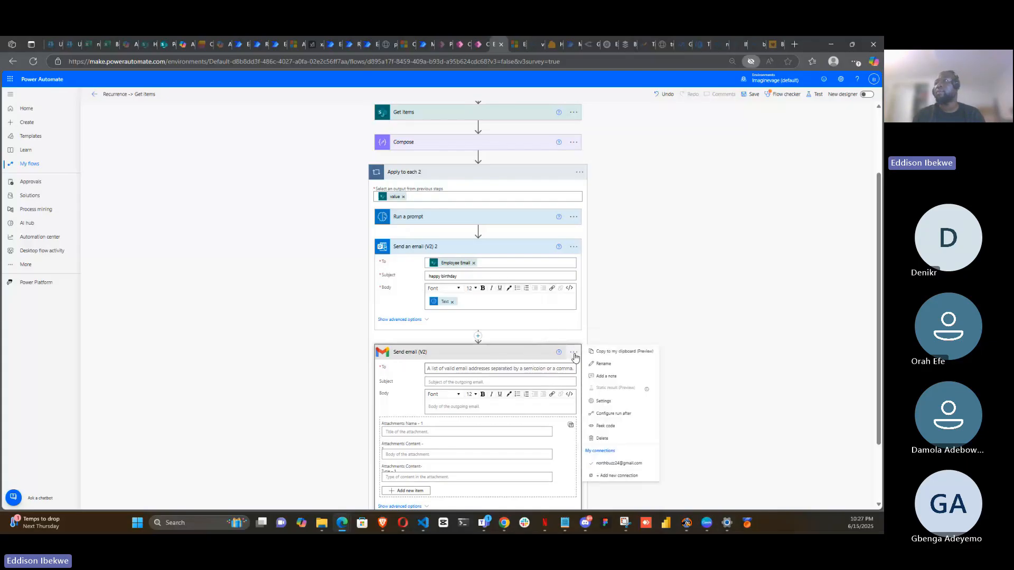